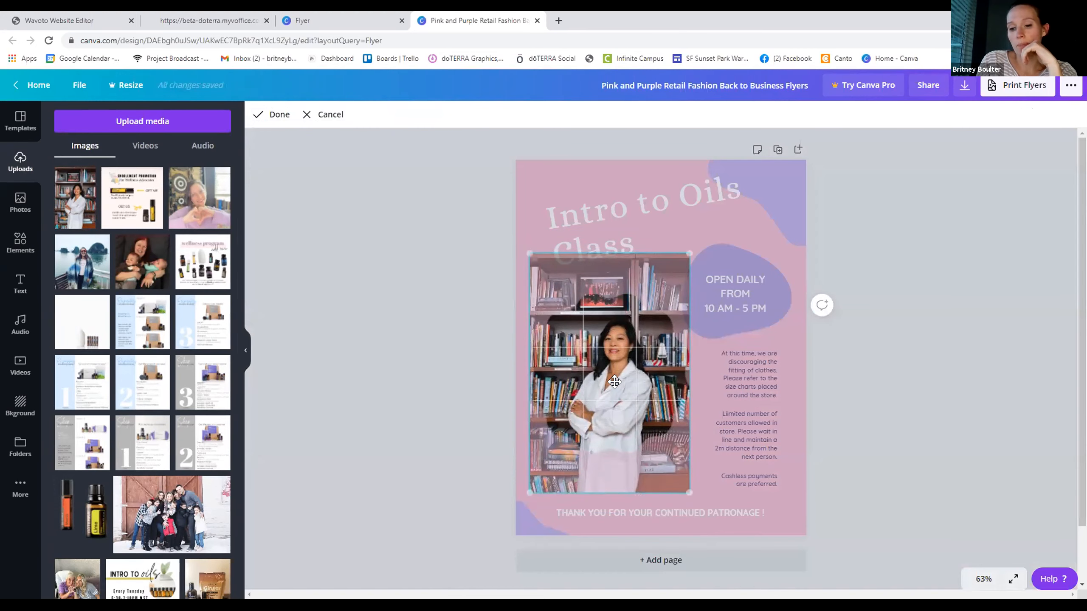
- Finish the crop adjustment of the portrait photo inside its scalloped frame
double_click(617, 387)
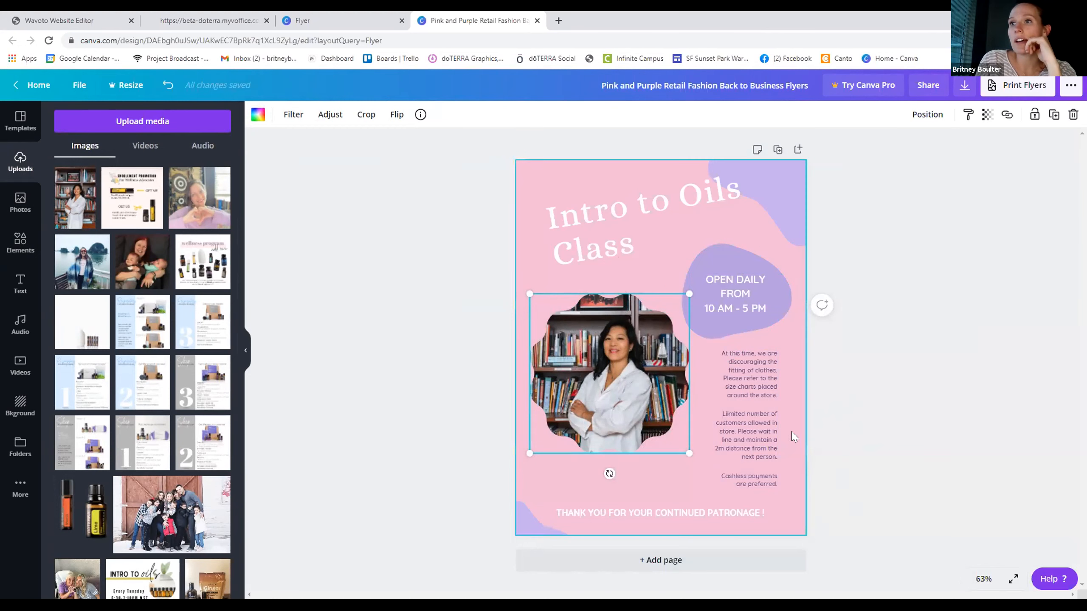
- Change the flyer's pink page background to the pale green custom colour #CEE8CD
click(794, 265)
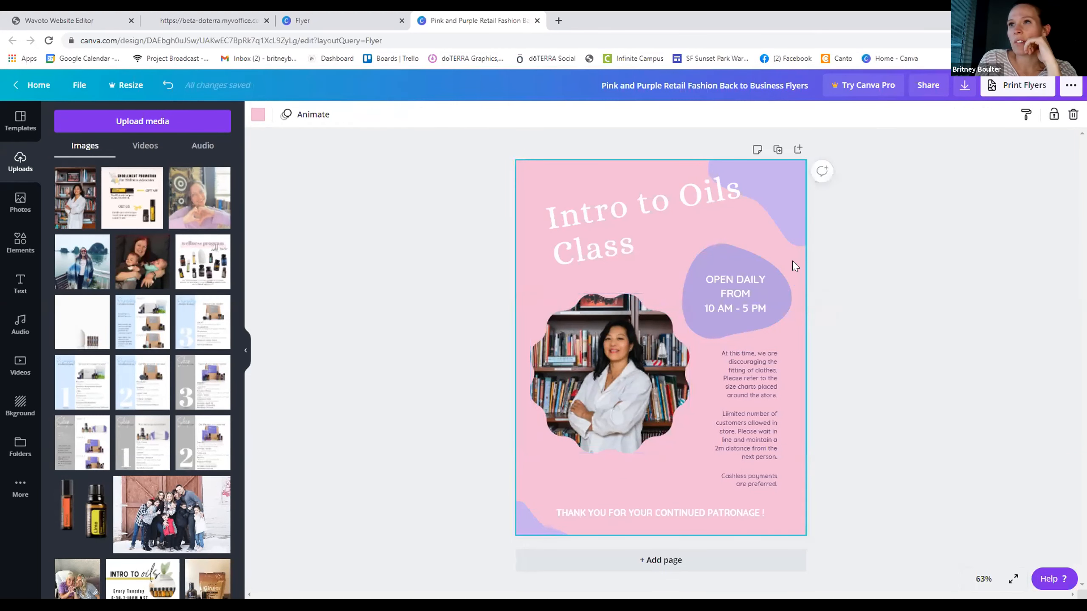
click(258, 116)
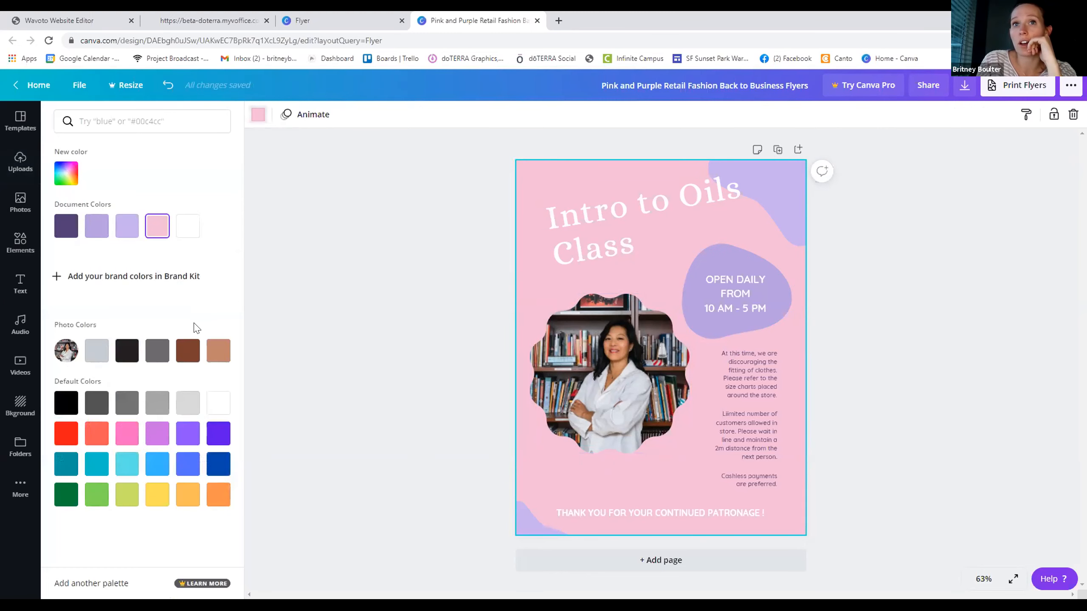
click(63, 175)
drag(195, 275, 120, 274)
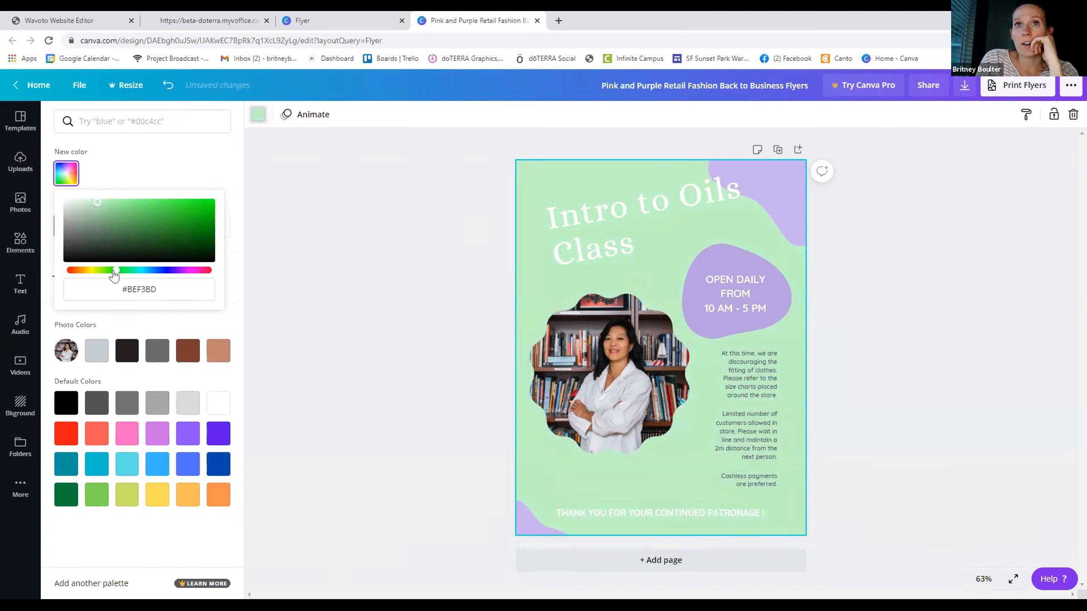
mouse_move(96, 207)
mouse_down()
mouse_move(103, 222)
mouse_move(131, 209)
mouse_move(113, 227)
mouse_move(79, 208)
mouse_up()
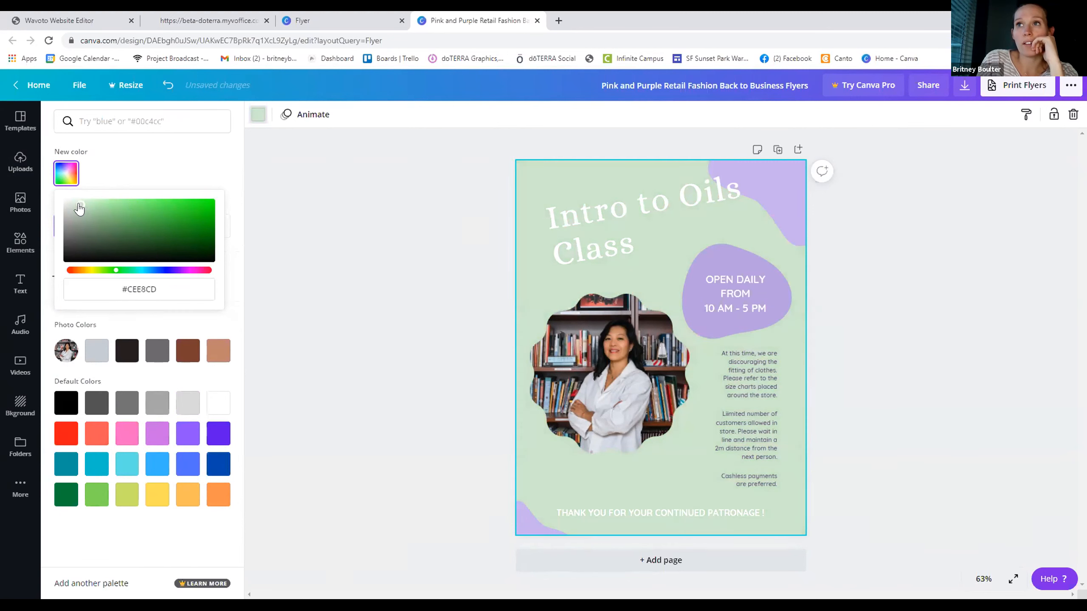
click(351, 335)
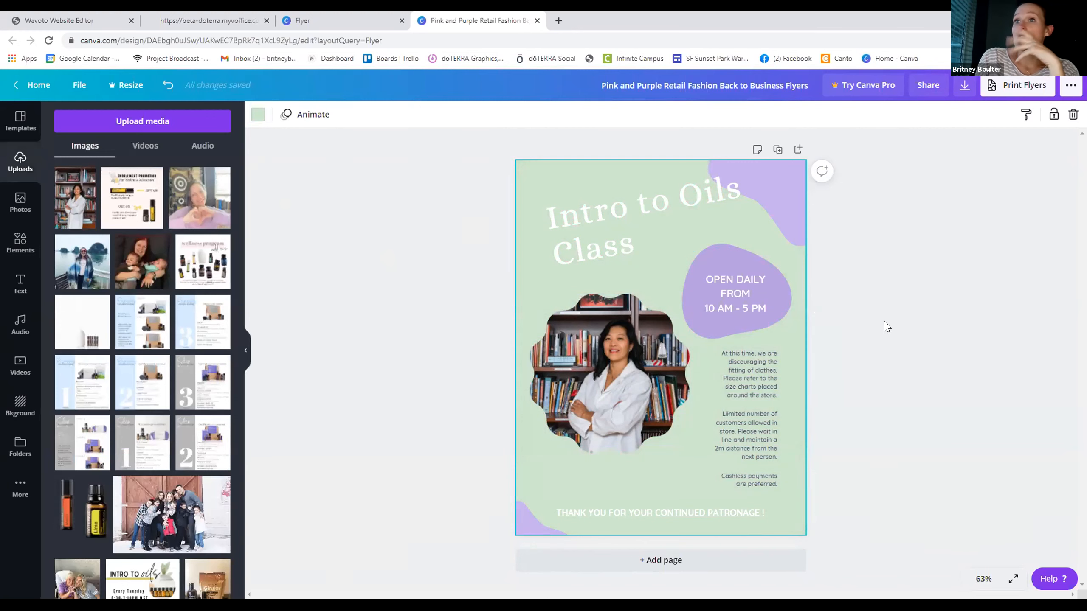
- Recolour all three purple blob shapes on the flyer with the light grey from the photo colours
click(784, 296)
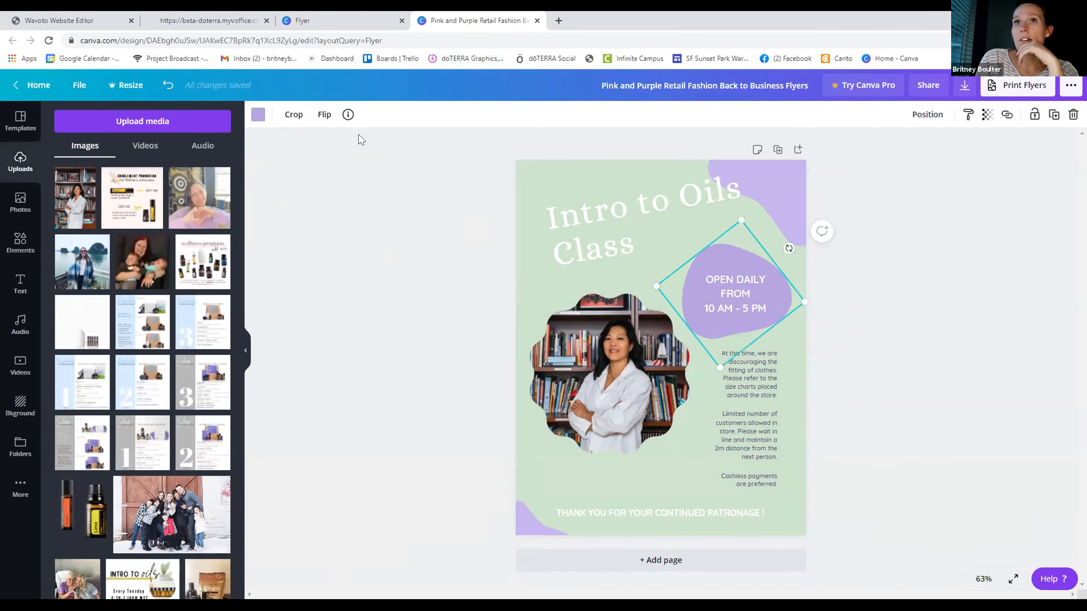
click(257, 115)
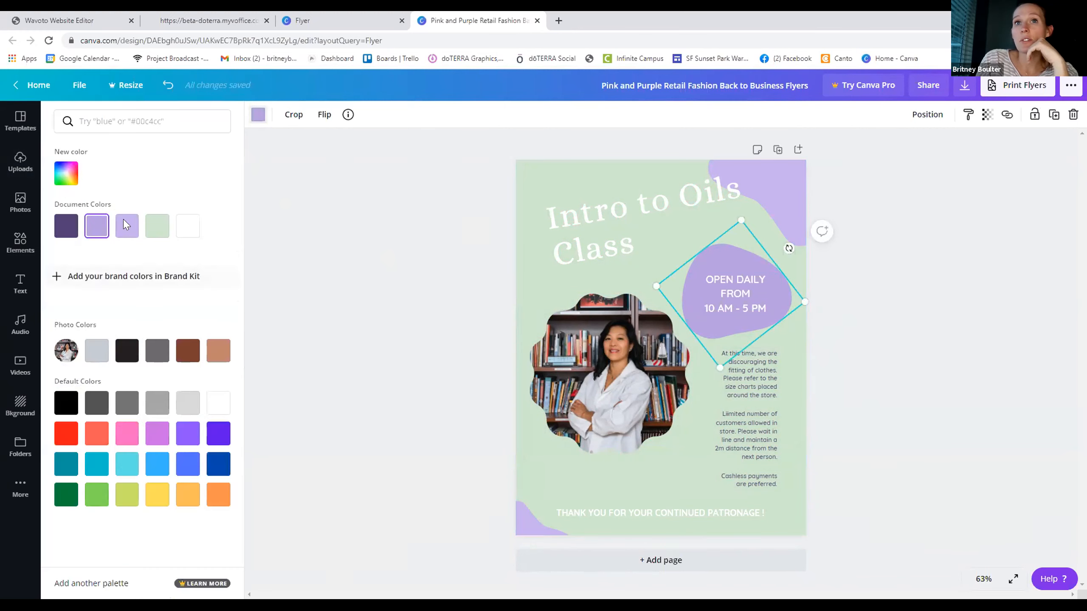
click(91, 352)
key(Tab)
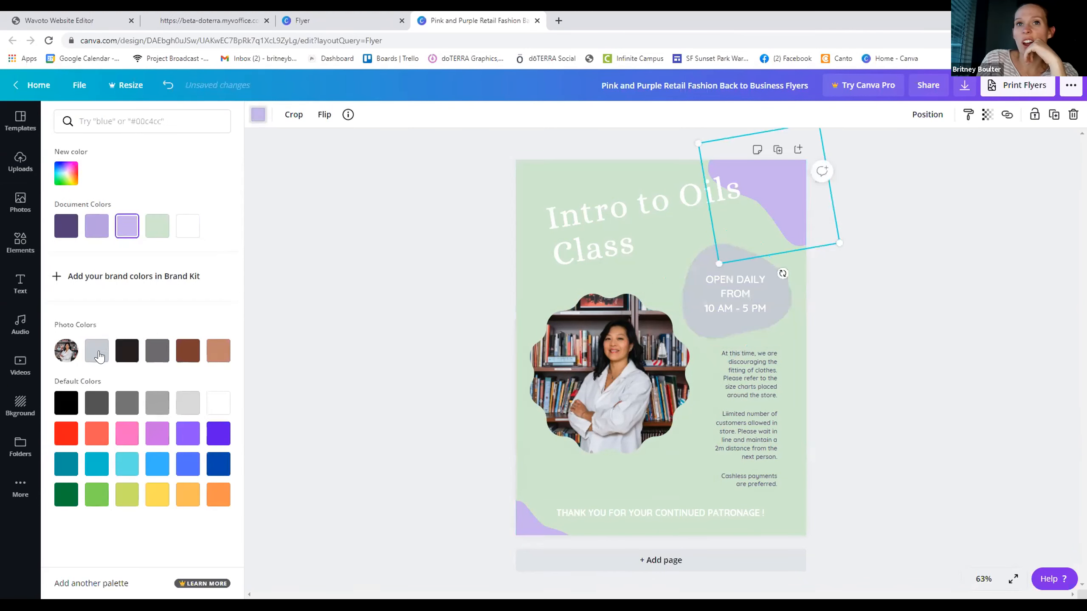
click(98, 351)
key(Tab)
click(88, 349)
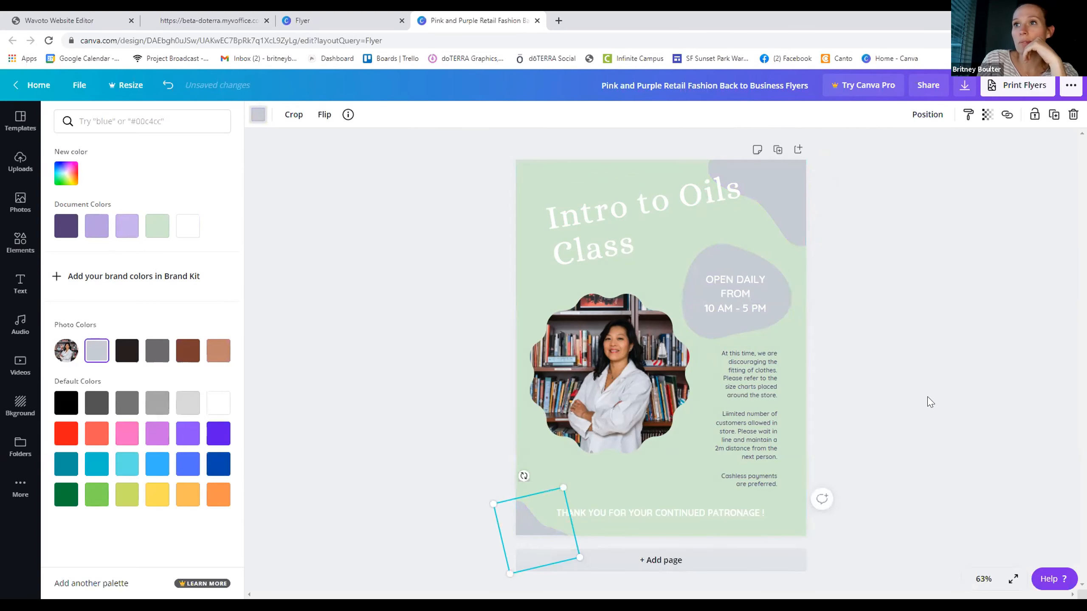
key(Escape)
- Replace the opening-hours text in the middle blob with "THURSDAYS" and "7PM PST" on two lines
click(600, 513)
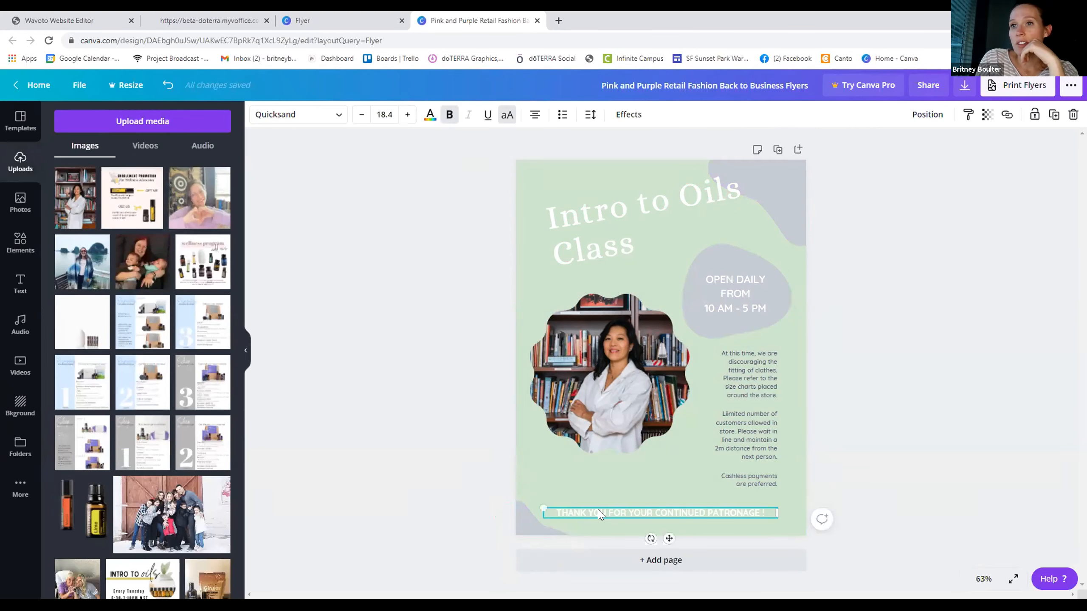
click(597, 508)
double_click(747, 287)
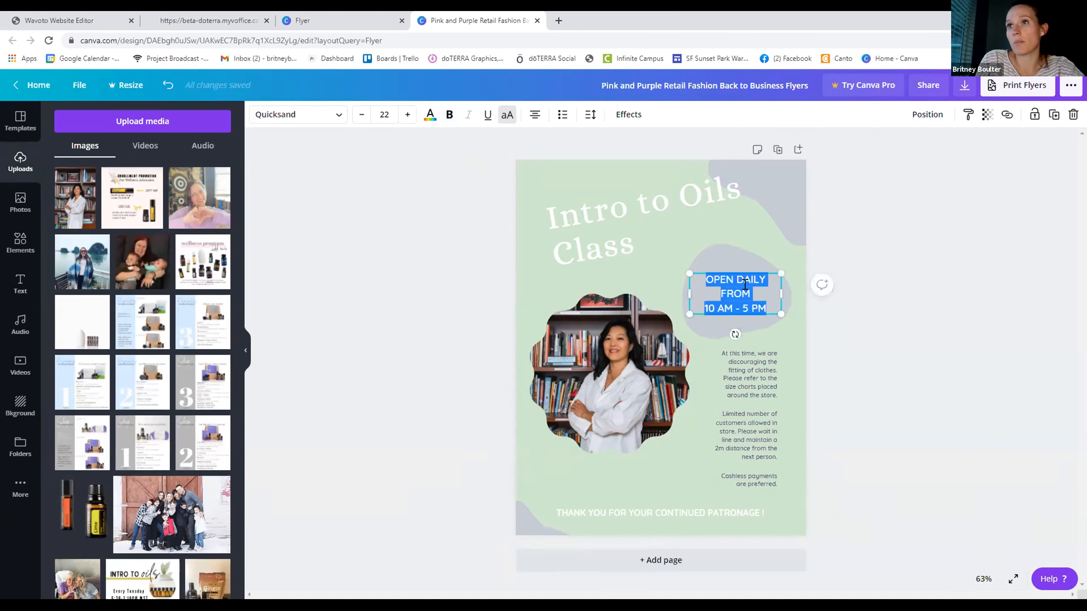
text(THURSDAYS)
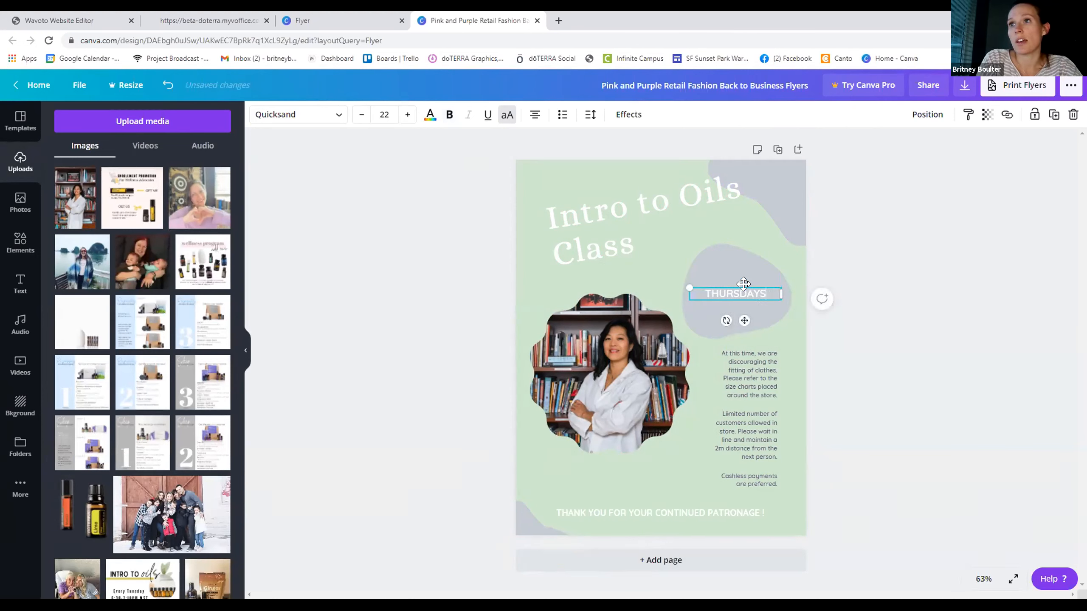
key(Return)
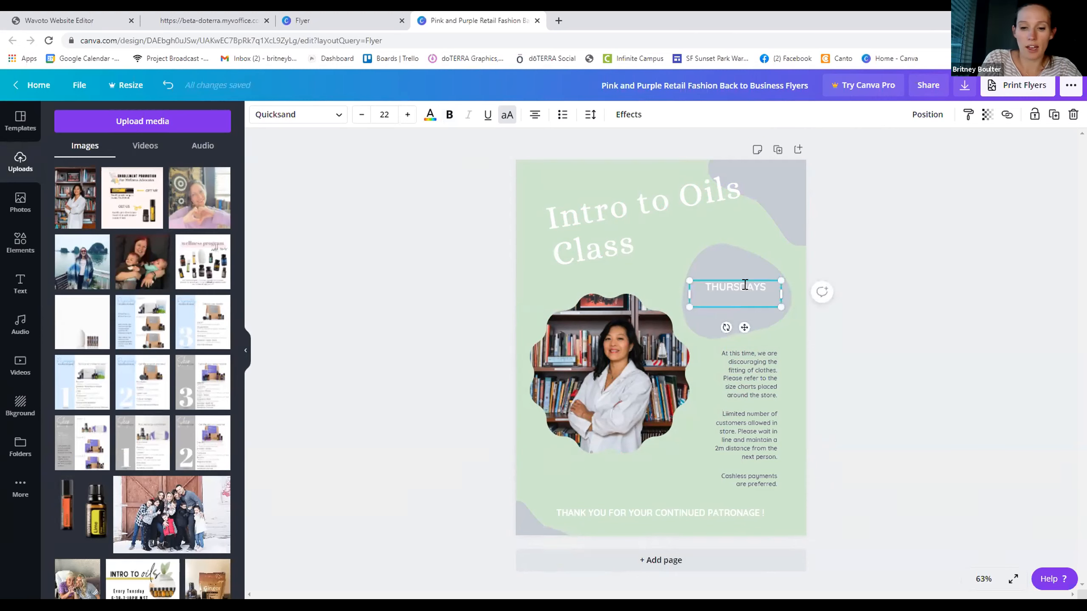
text(7PM PST)
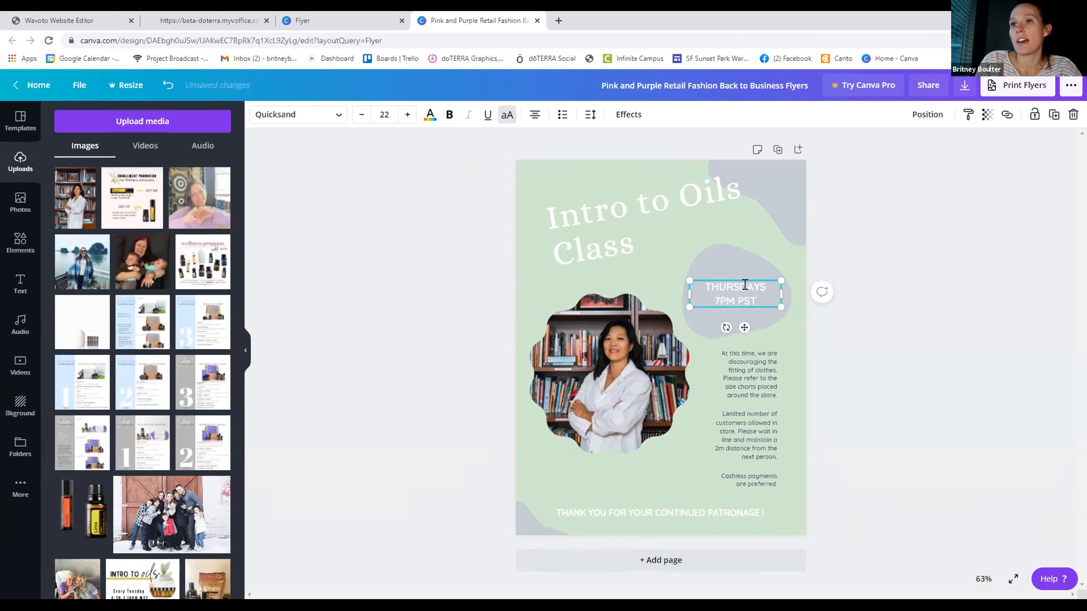
- Replace the thank-you line at the foot of the flyer with "ZOOM ID:"
double_click(671, 510)
text(Z)
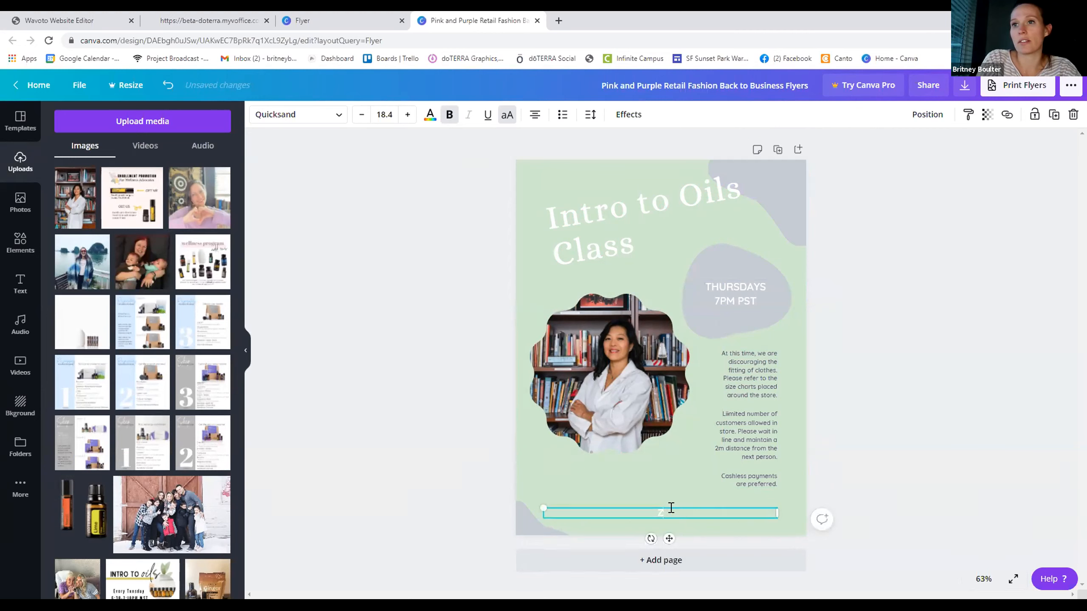
text(OOM)
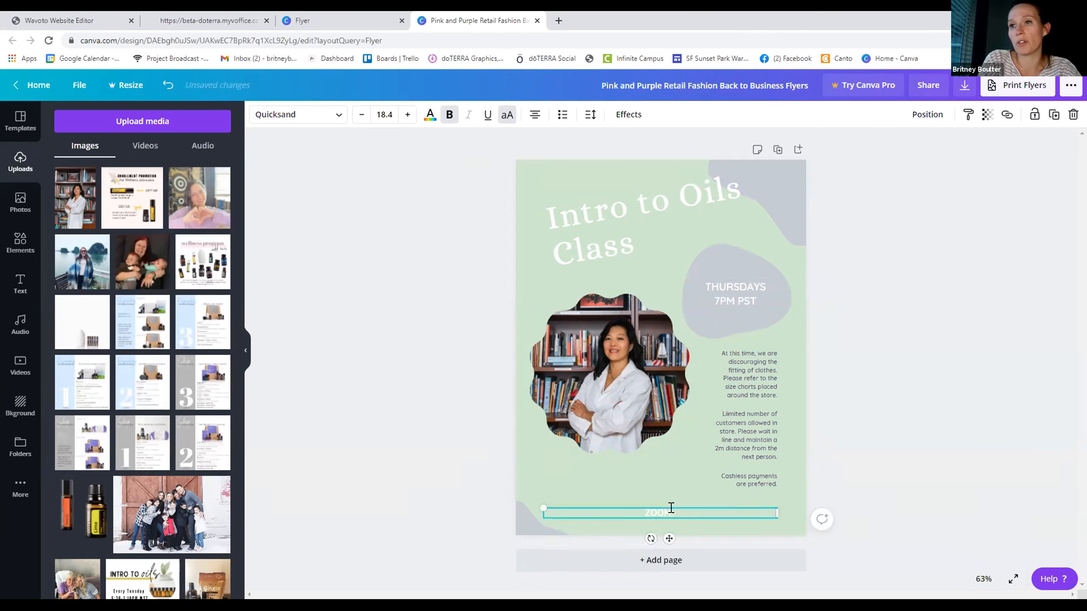
text( ID:)
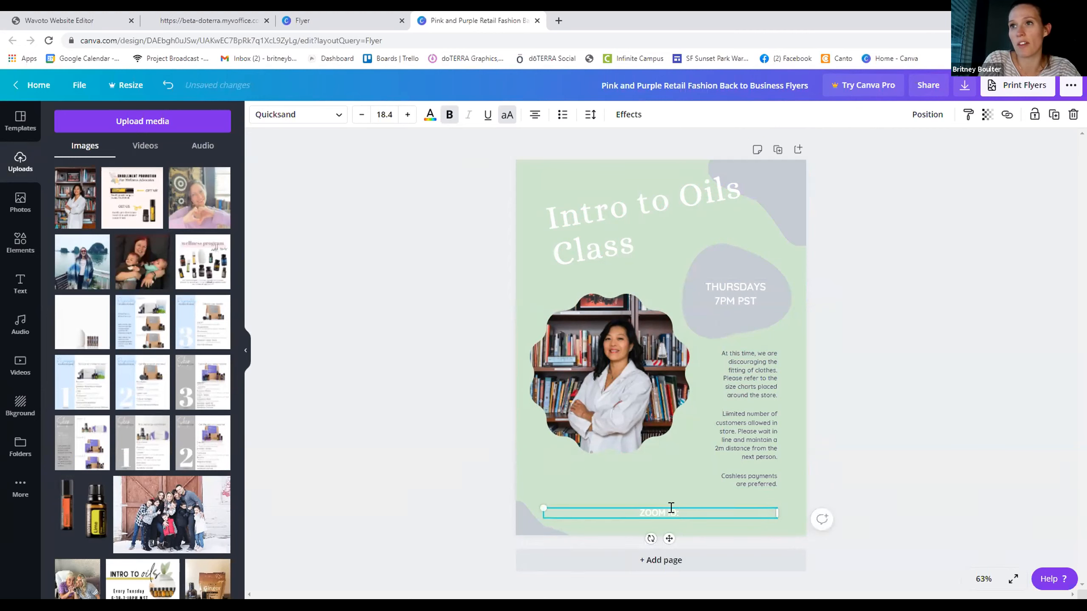
click(749, 372)
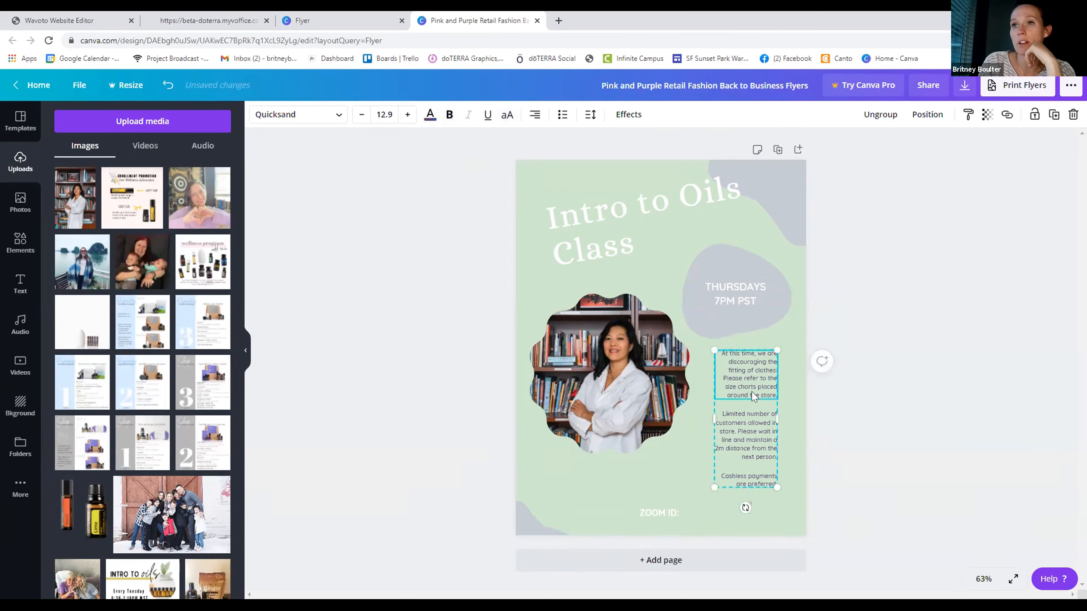
double_click(749, 372)
click(975, 428)
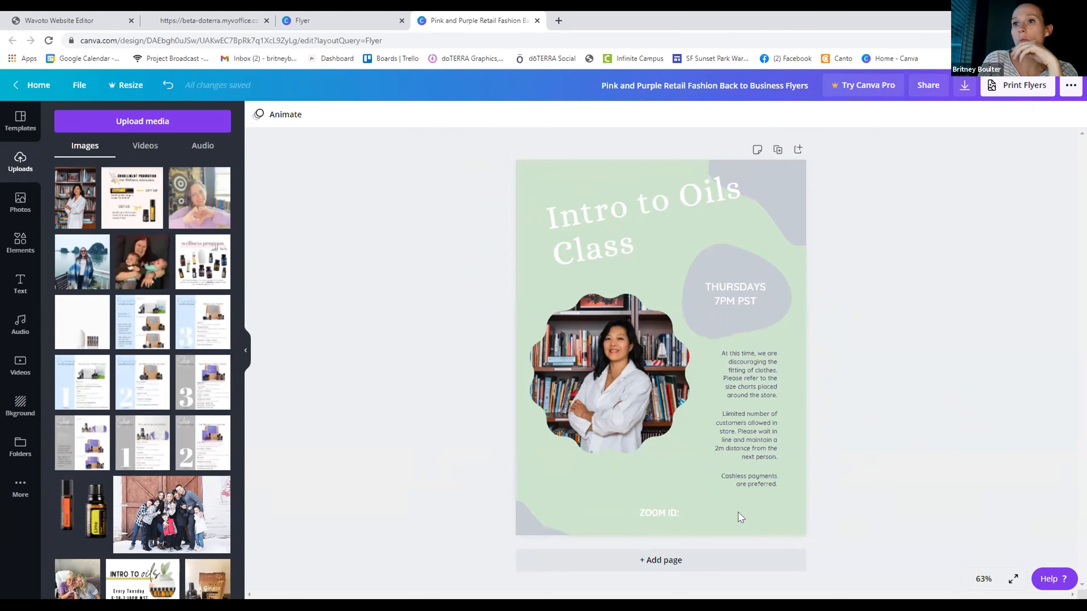
- Duplicate the flyer page and change the copy's title to "Continuing Education"
click(775, 150)
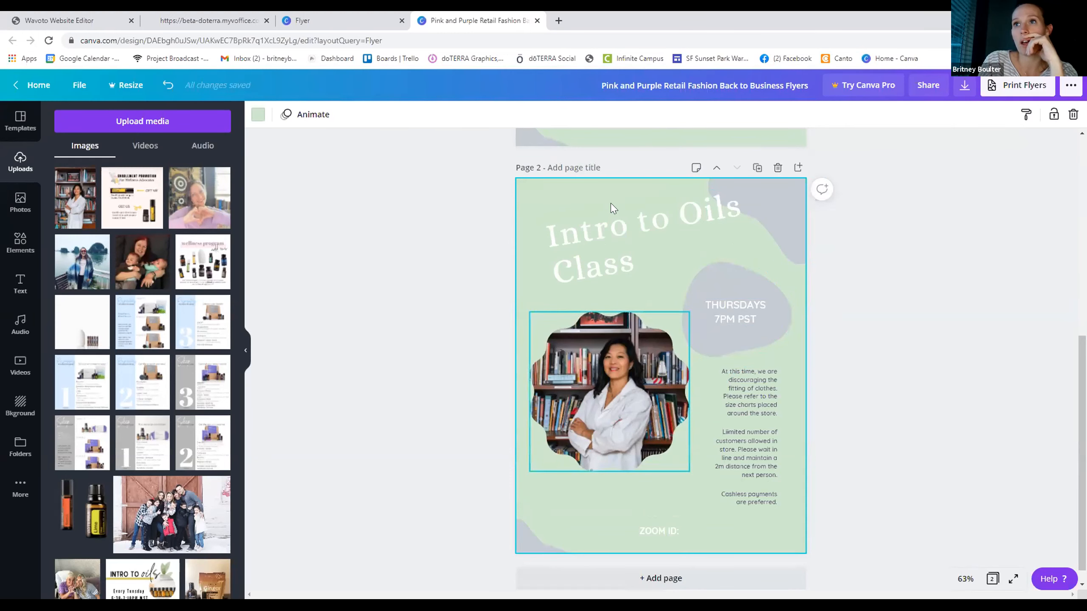
double_click(581, 261)
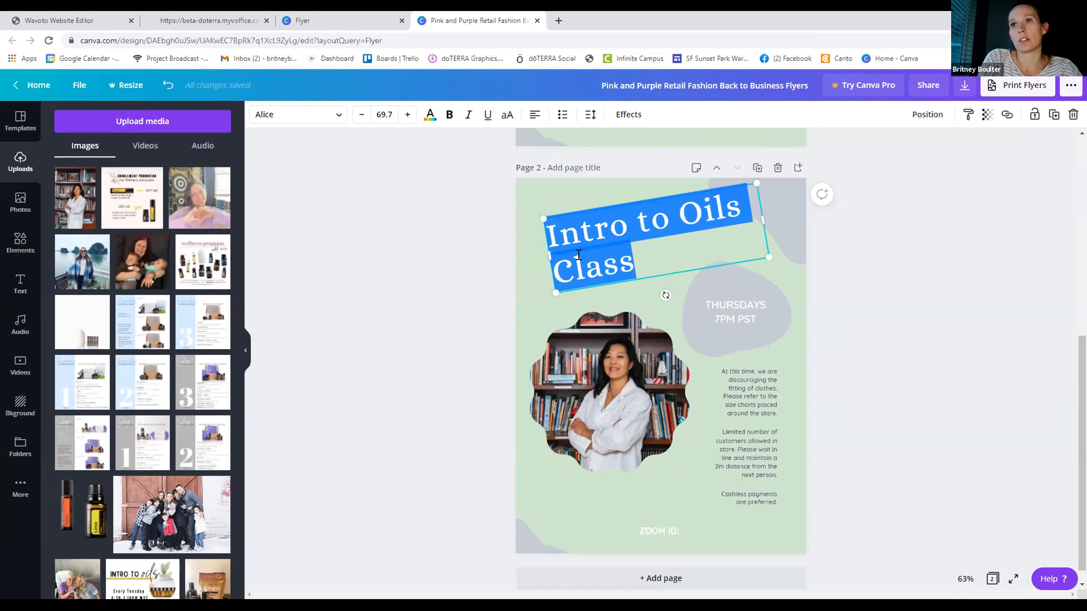
text(Contining E)
key(BackSpace)
key(BackSpace)
key(BackSpace)
key(BackSpace)
key(BackSpace)
text(ging)
key(BackSpace)
key(BackSpace)
key(BackSpace)
key(BackSpace)
key(BackSpace)
text(n)
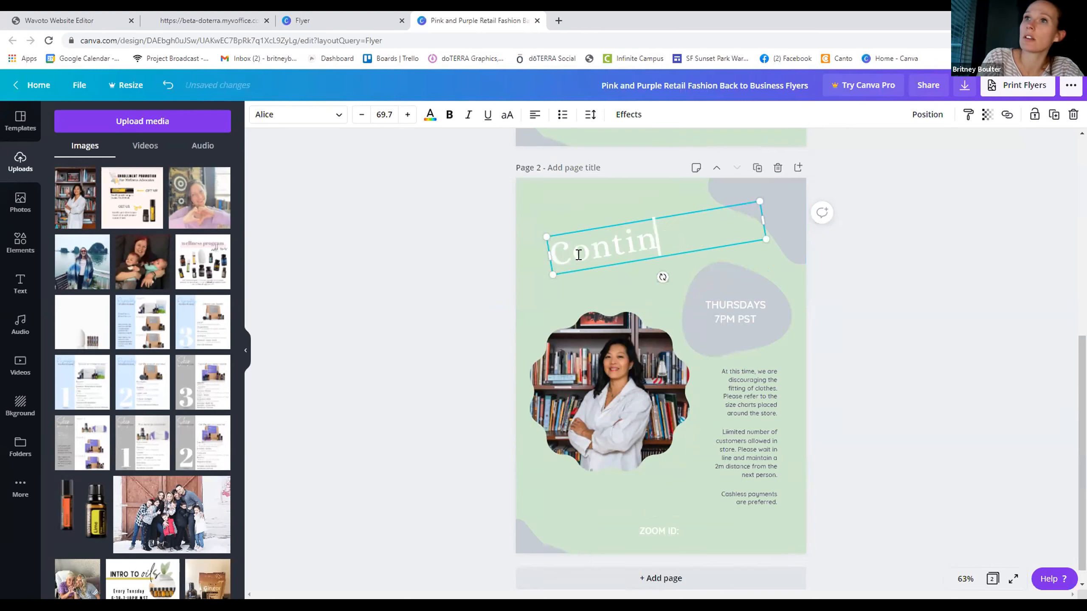
text(uing Educaiton)
key(BackSpace)
key(BackSpace)
key(BackSpace)
key(BackSpace)
text(tion)
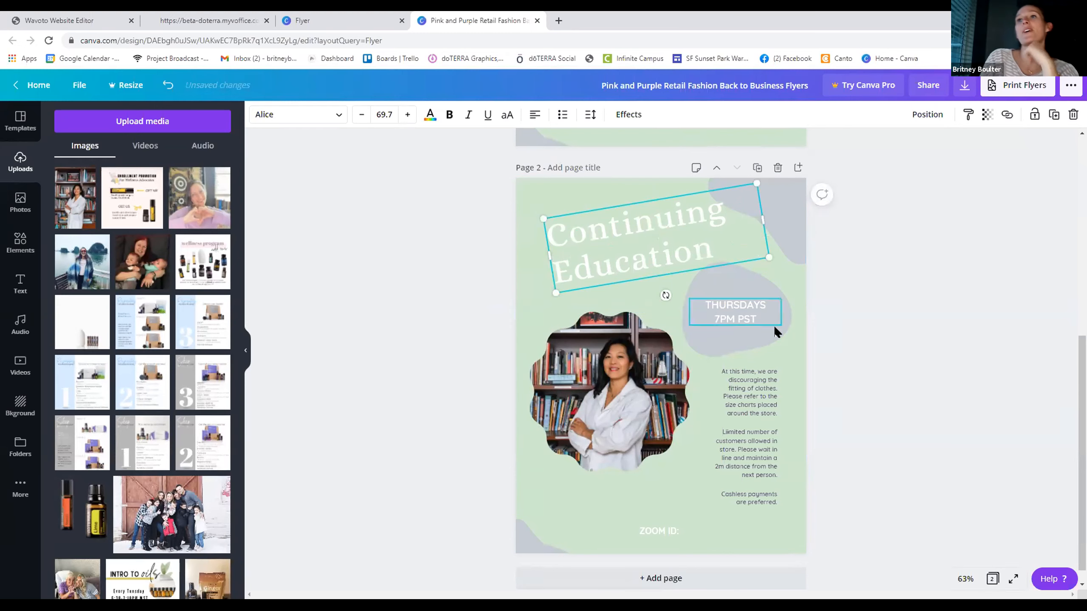
click(843, 347)
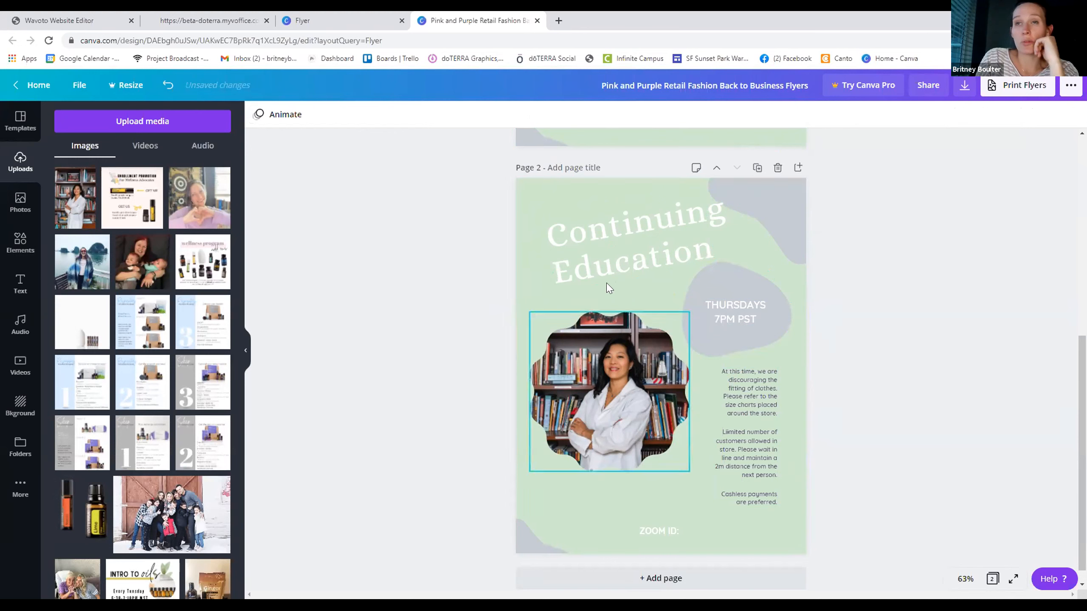
- Add an empty third page after the Continuing Education flyer and set its background to white
scroll(859, 416, up, 5)
scroll(860, 416, down, 5)
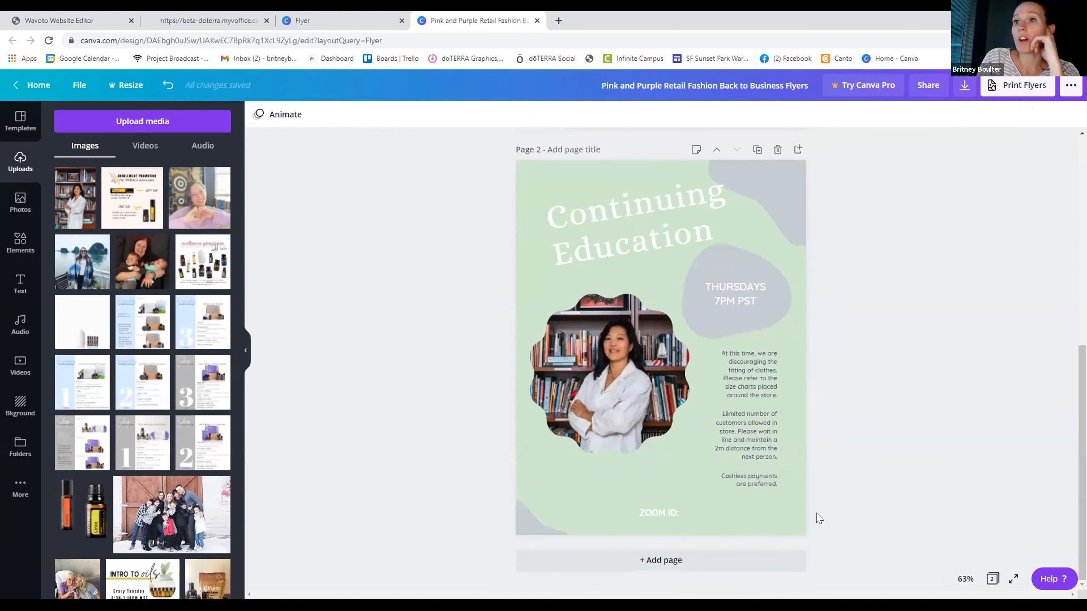
click(657, 563)
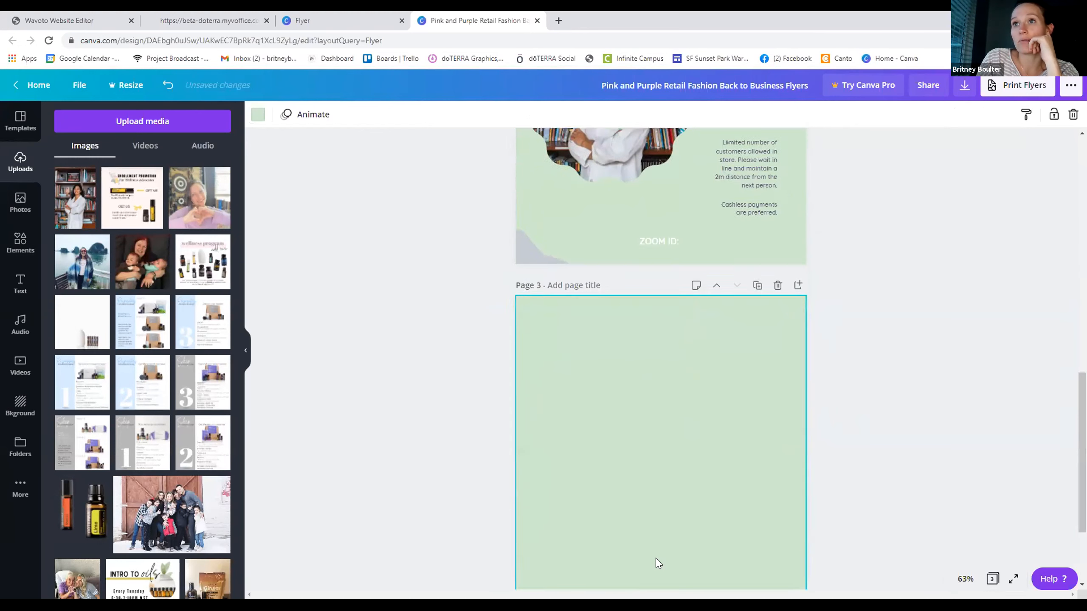
click(258, 114)
click(153, 231)
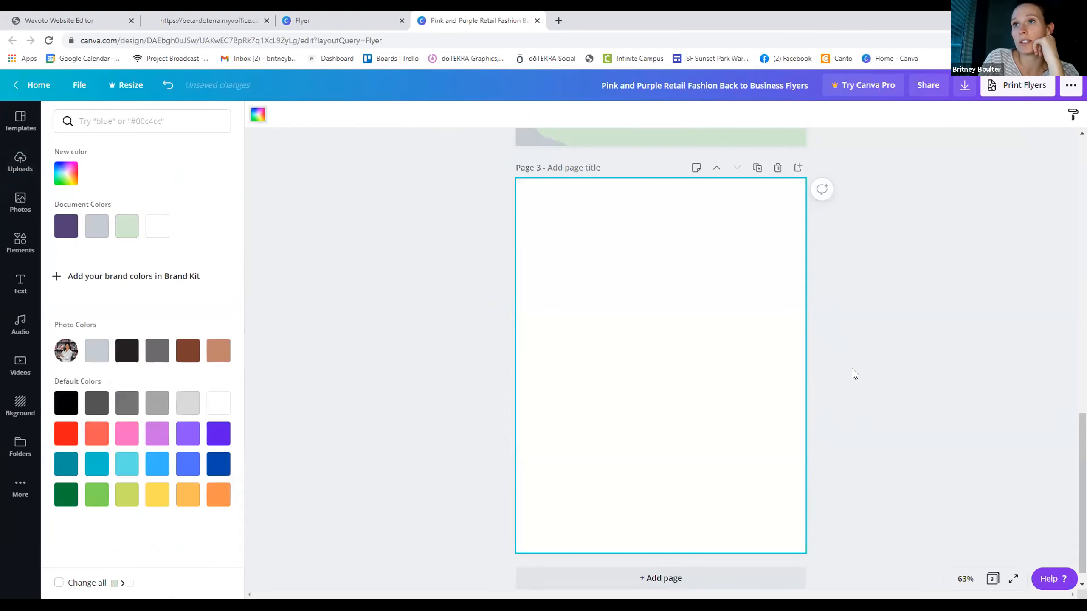
click(852, 371)
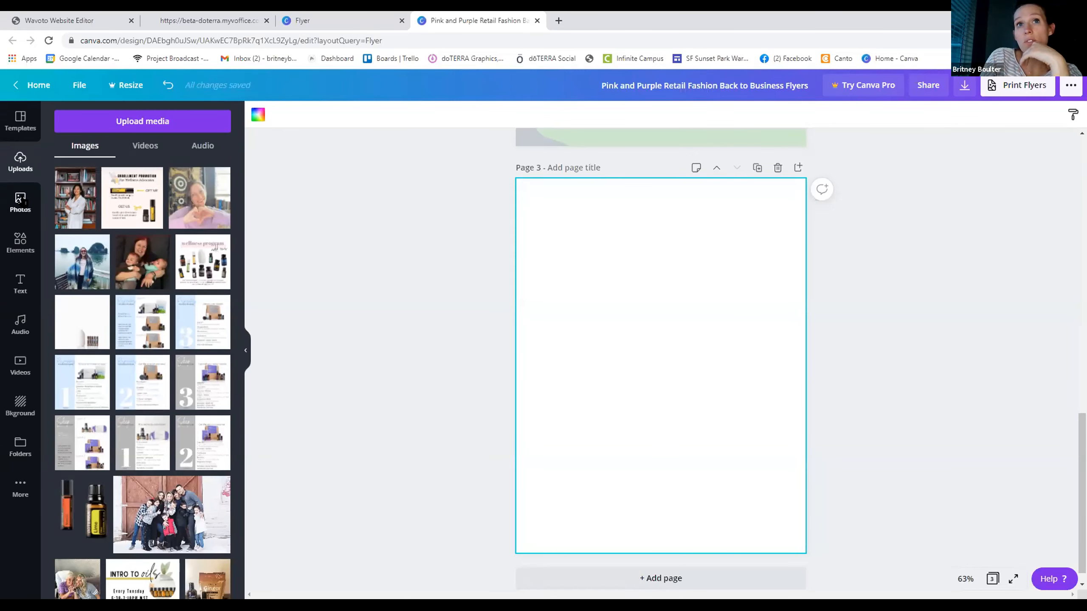
- Search the graphic elements for "essential oils" and browse the matching illustrations
click(20, 242)
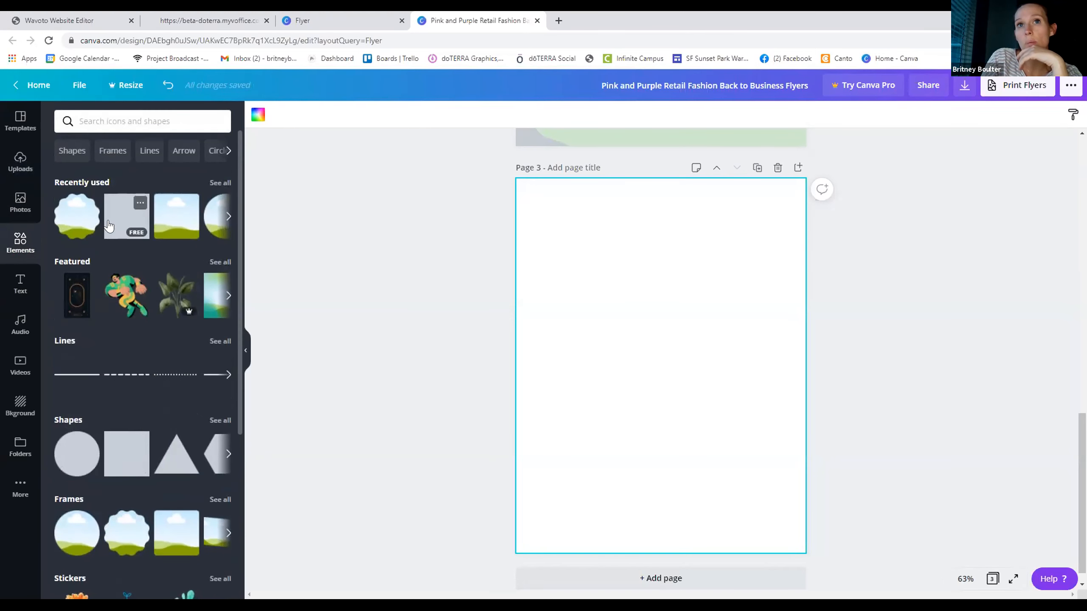
scroll(165, 327, down, 5)
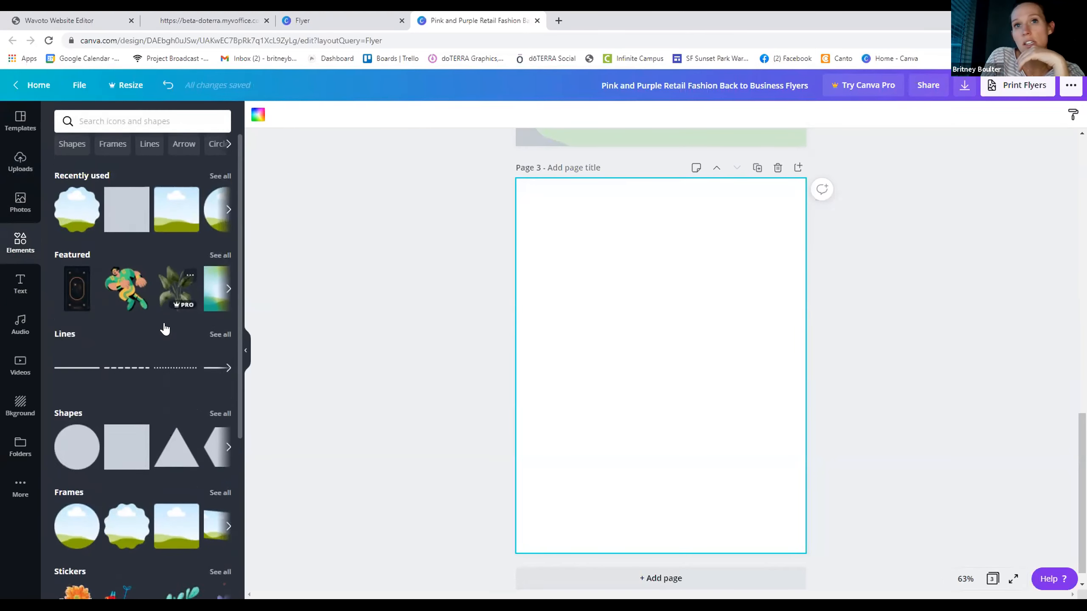
scroll(169, 398, down, 3)
scroll(166, 395, up, 9)
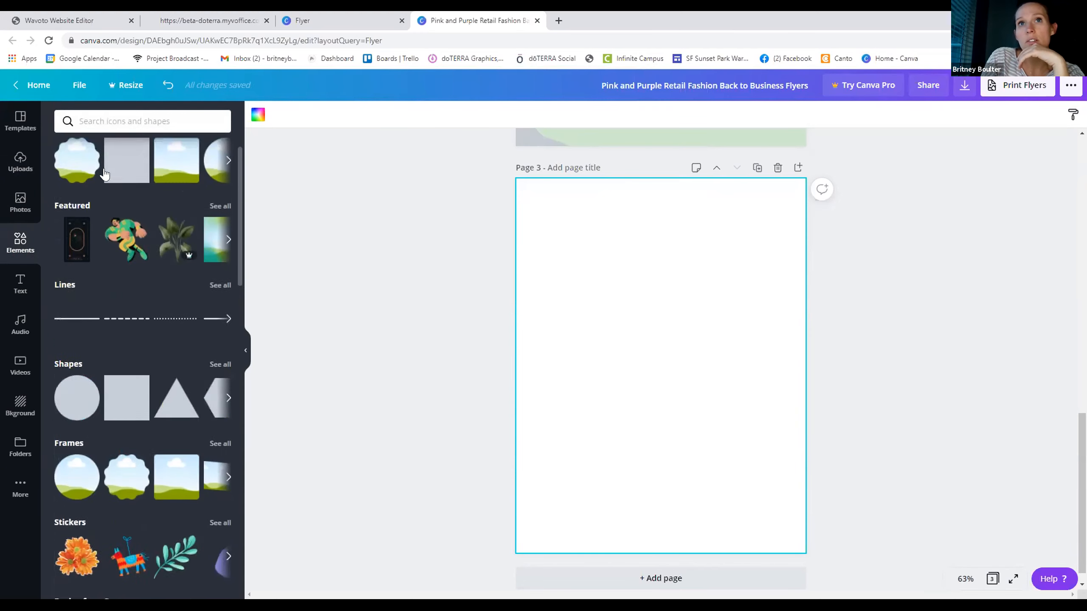
click(118, 120)
text(essential oils)
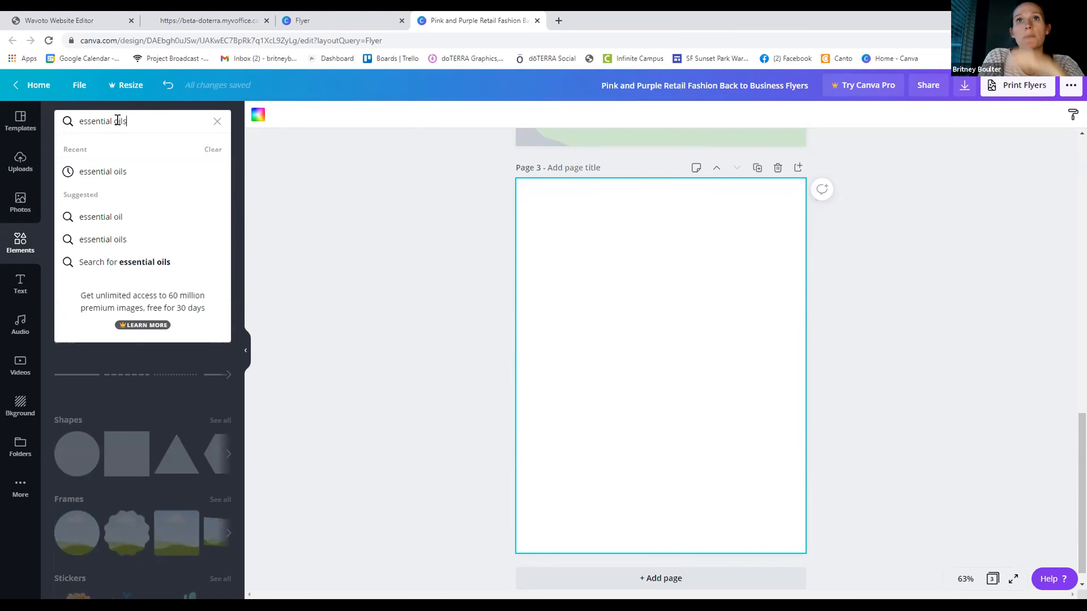
key(Return)
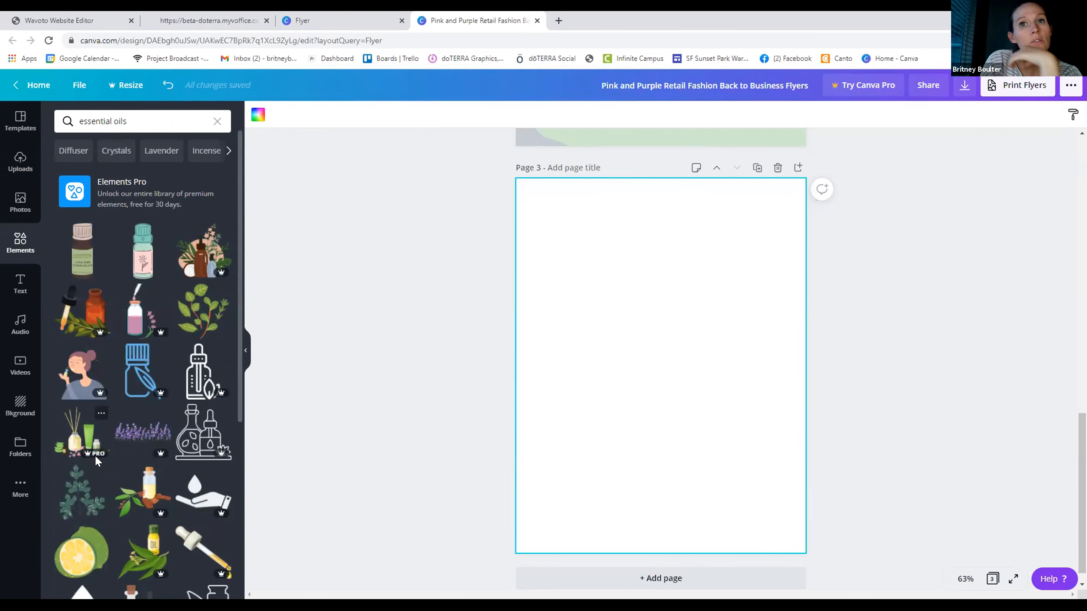
scroll(187, 477, down, 1)
scroll(187, 478, down, 2)
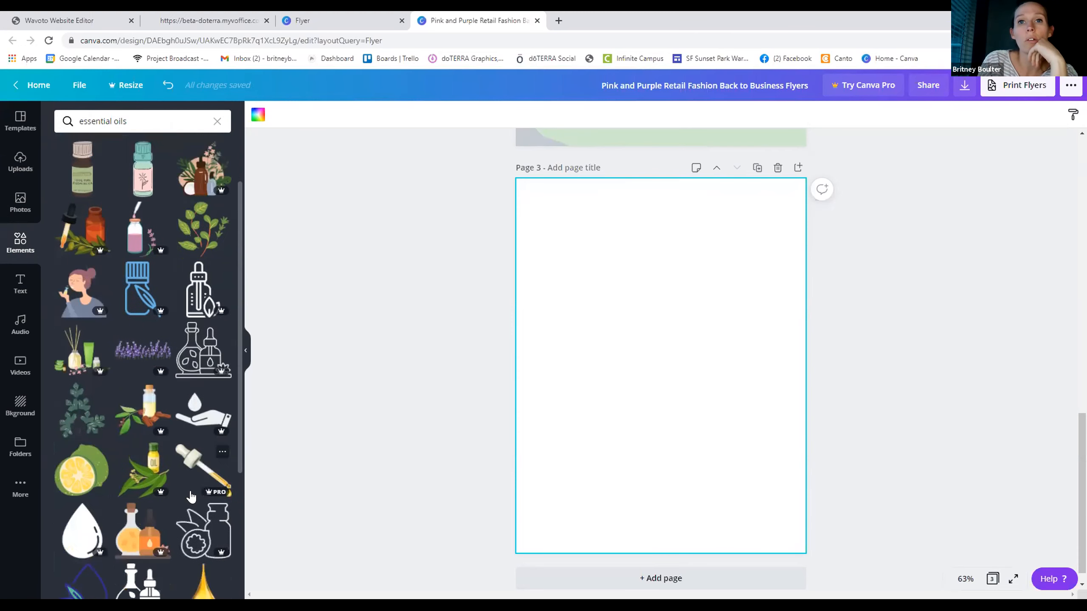
- Place the green lime illustration with the yellow cut half on page 3, in the lower-left corner of the page
click(87, 392)
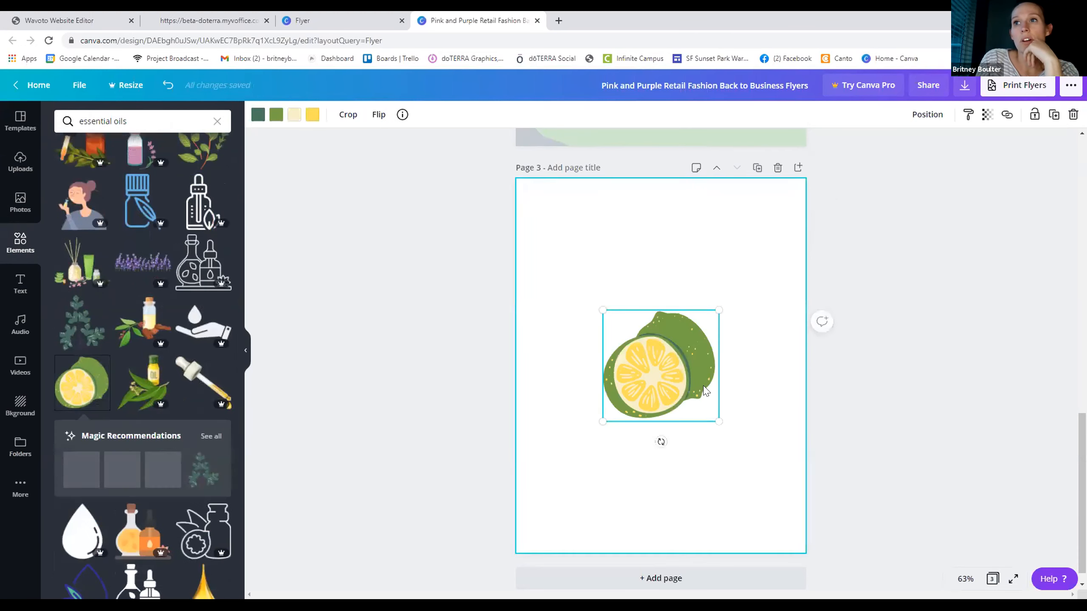
drag(644, 372, 569, 481)
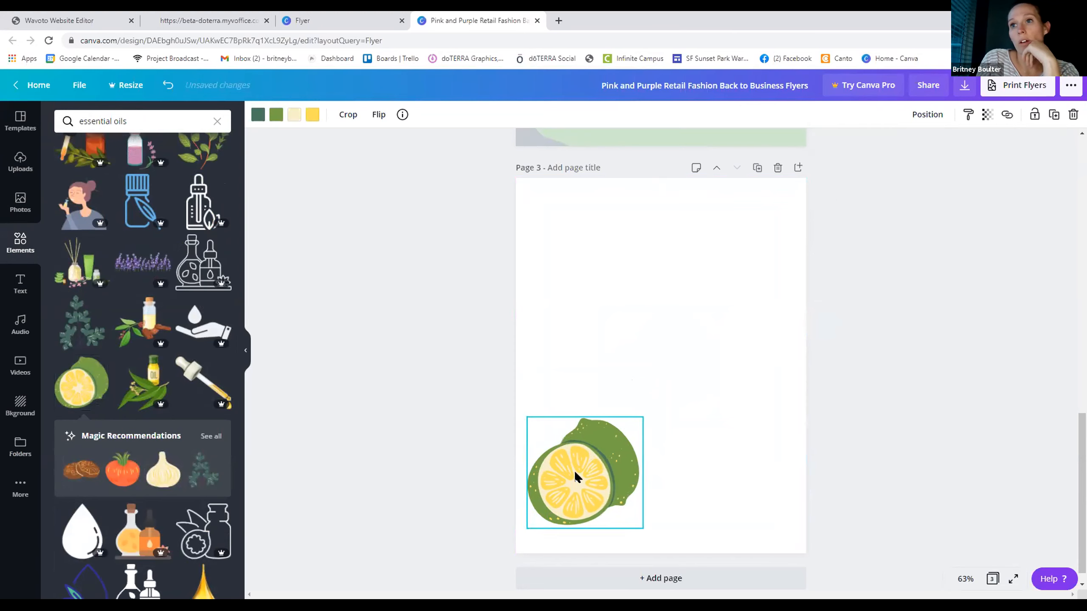
click(774, 469)
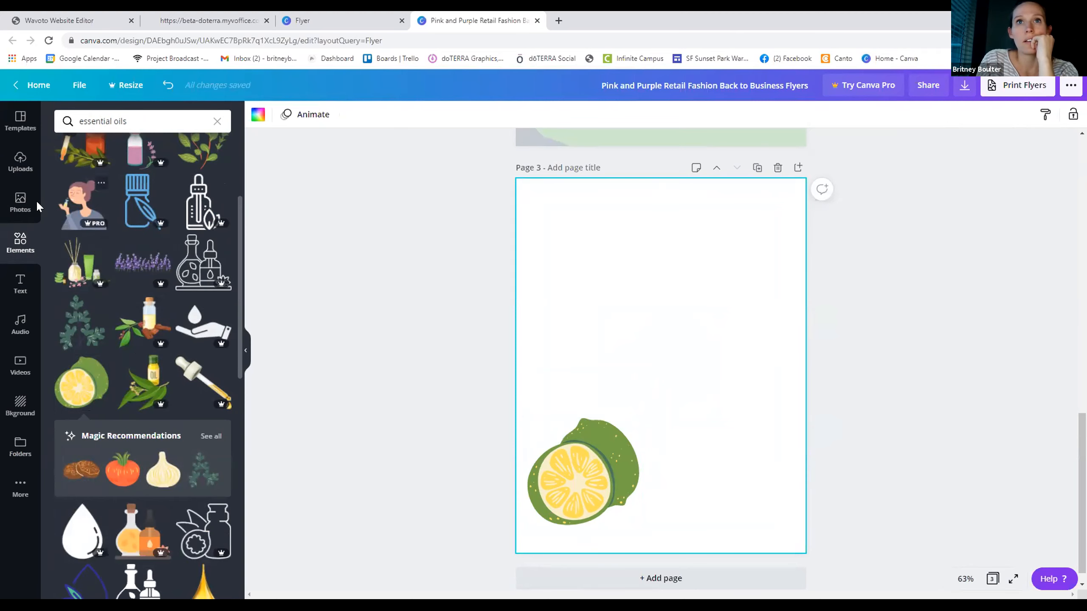
- Add the yellow "HUGE SALE" font combination above the lime illustration and change its first word to "LIME"
click(19, 286)
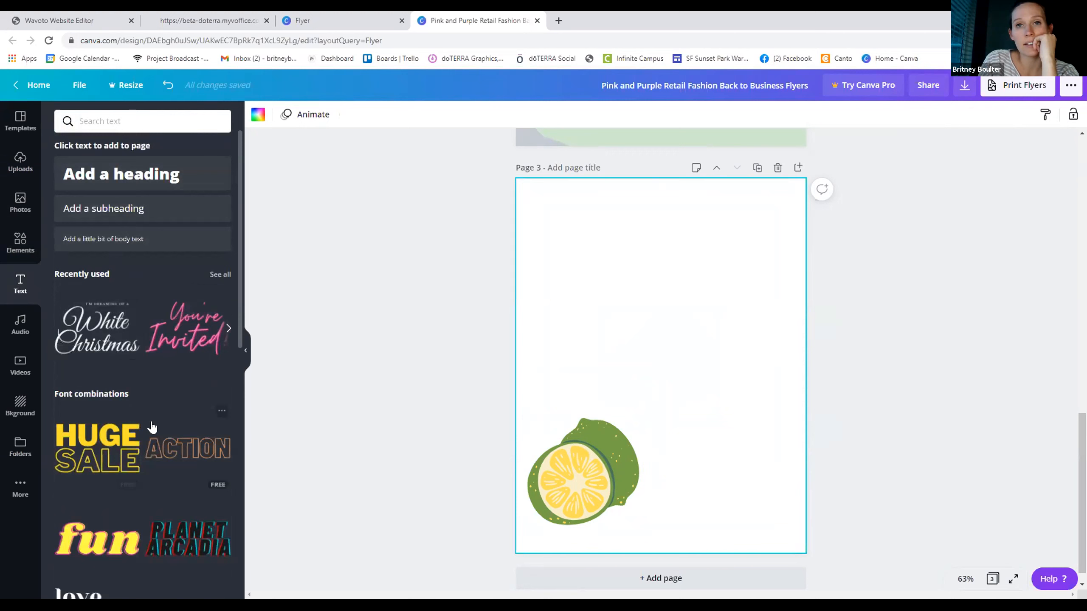
scroll(150, 407, down, 3)
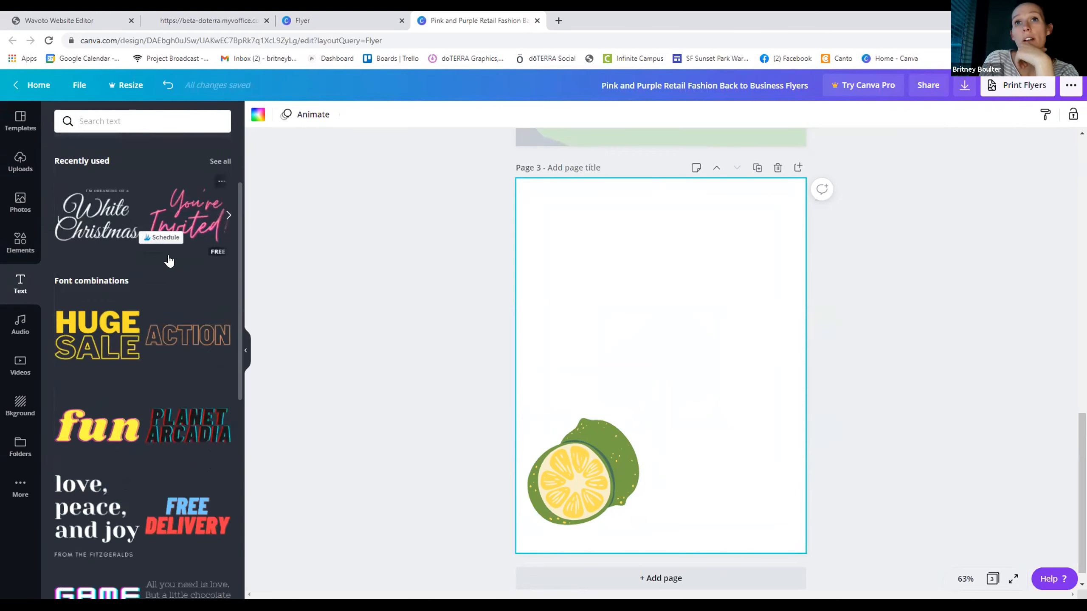
click(105, 345)
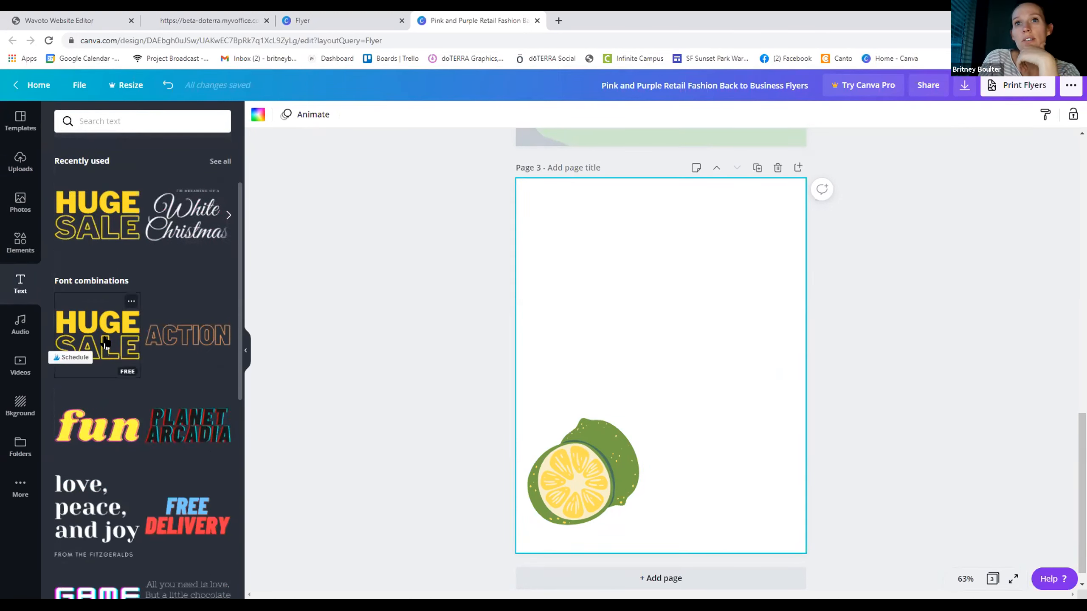
drag(685, 409, 690, 348)
double_click(682, 294)
text(LIME)
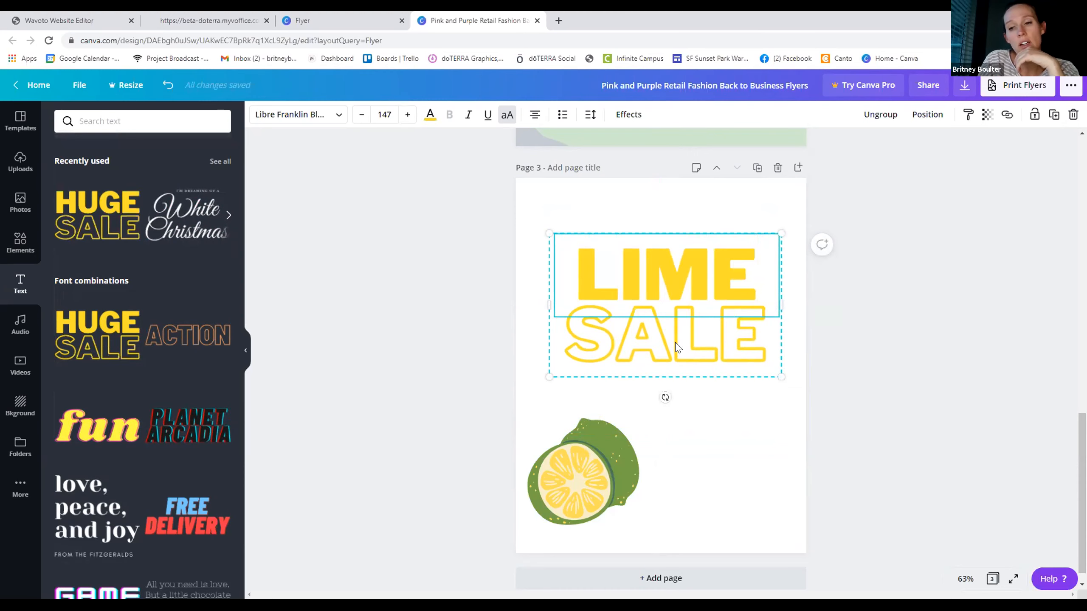
- Open the doTERRA Digital Marketing Kit on Canto in a new browser tab and search it for "lime"
click(21, 161)
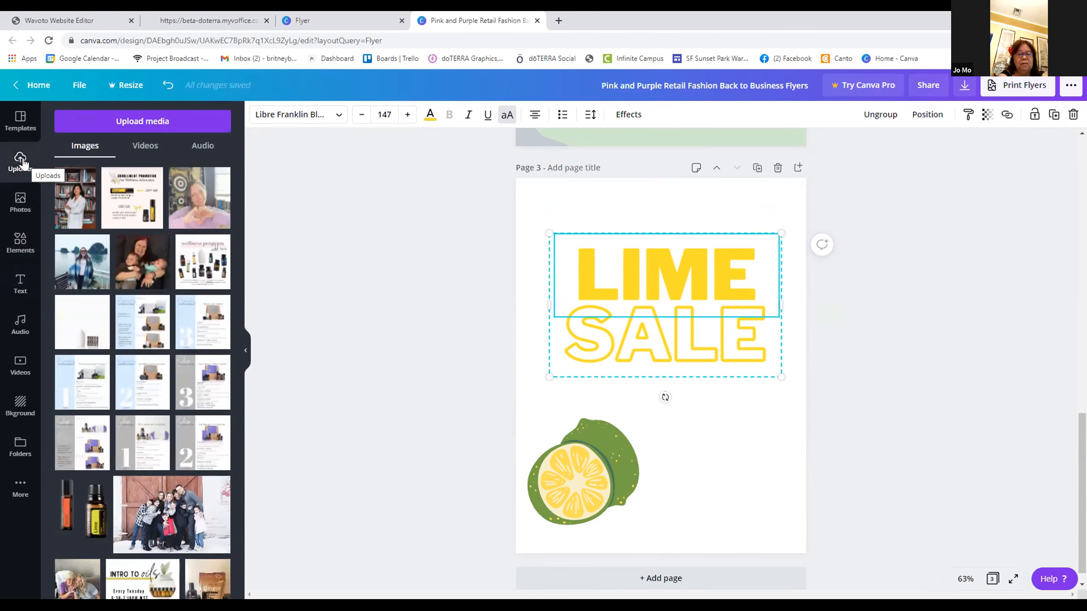
click(559, 21)
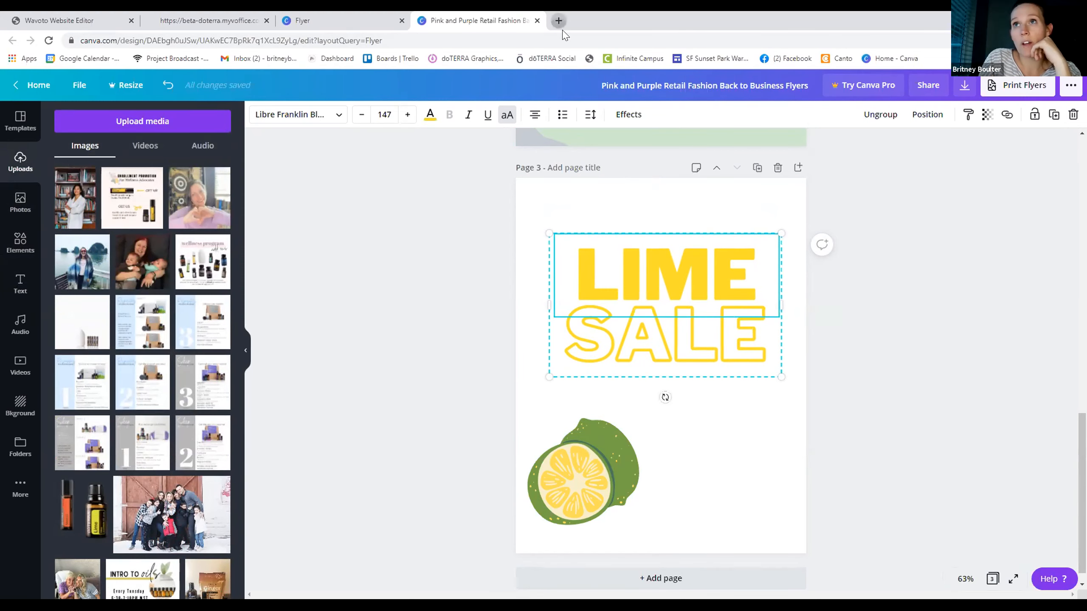
click(836, 58)
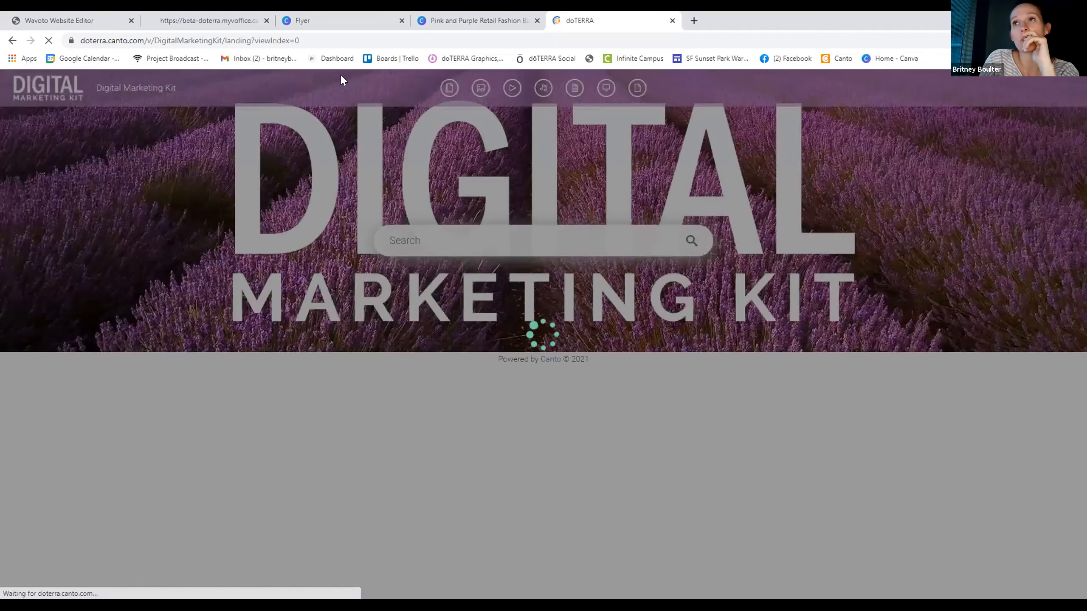
click(252, 39)
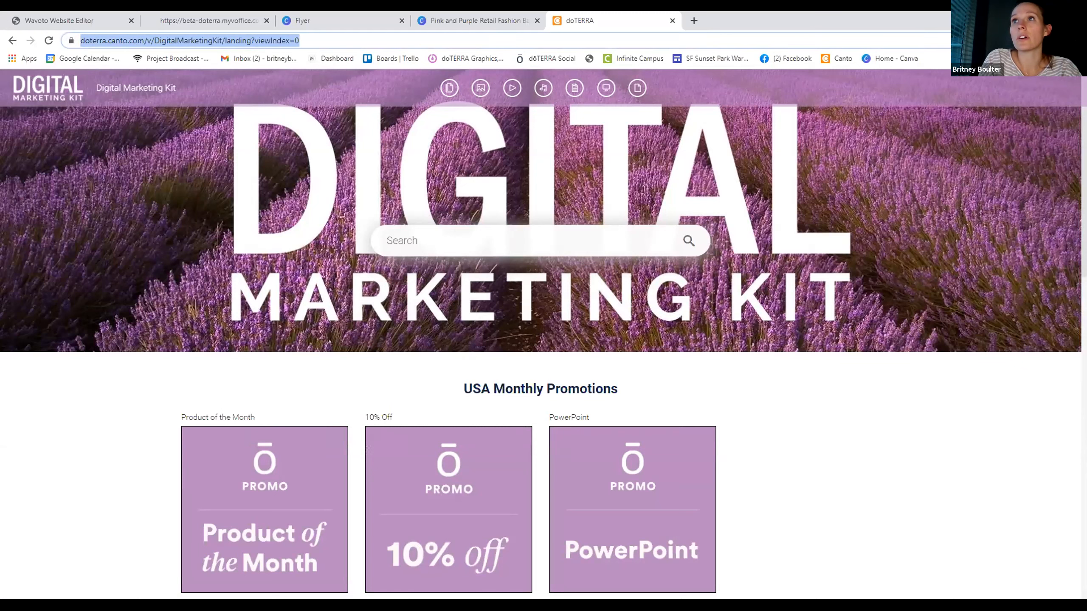
click(615, 170)
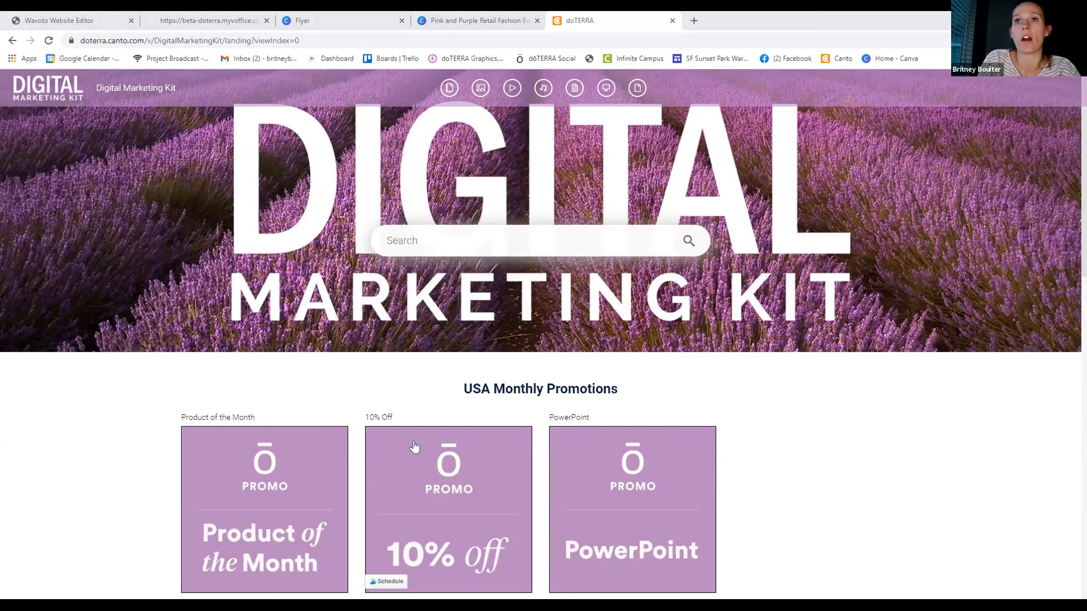
click(417, 240)
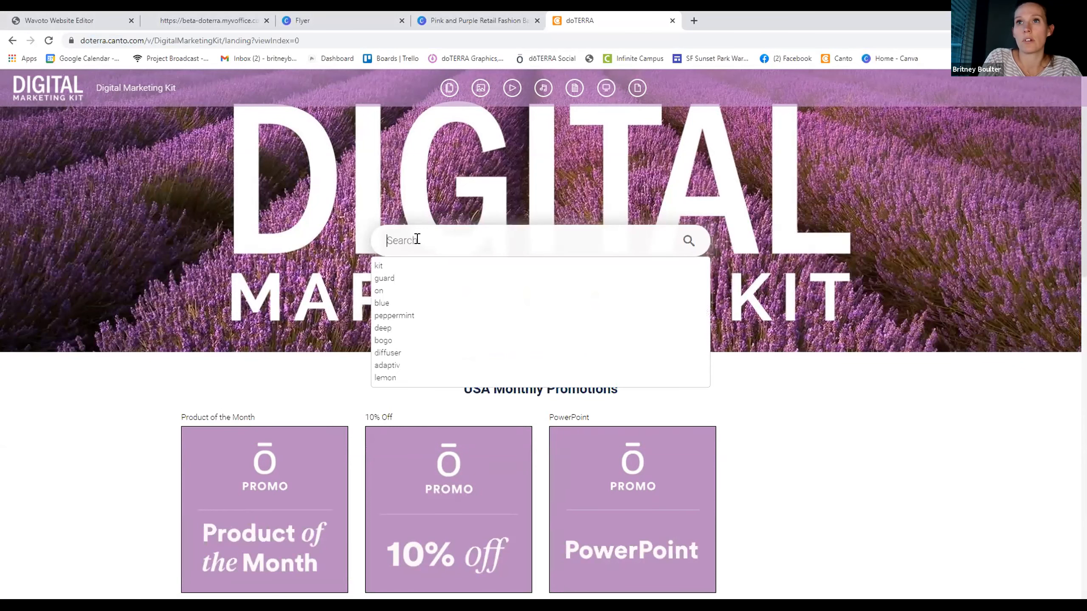
text(lime)
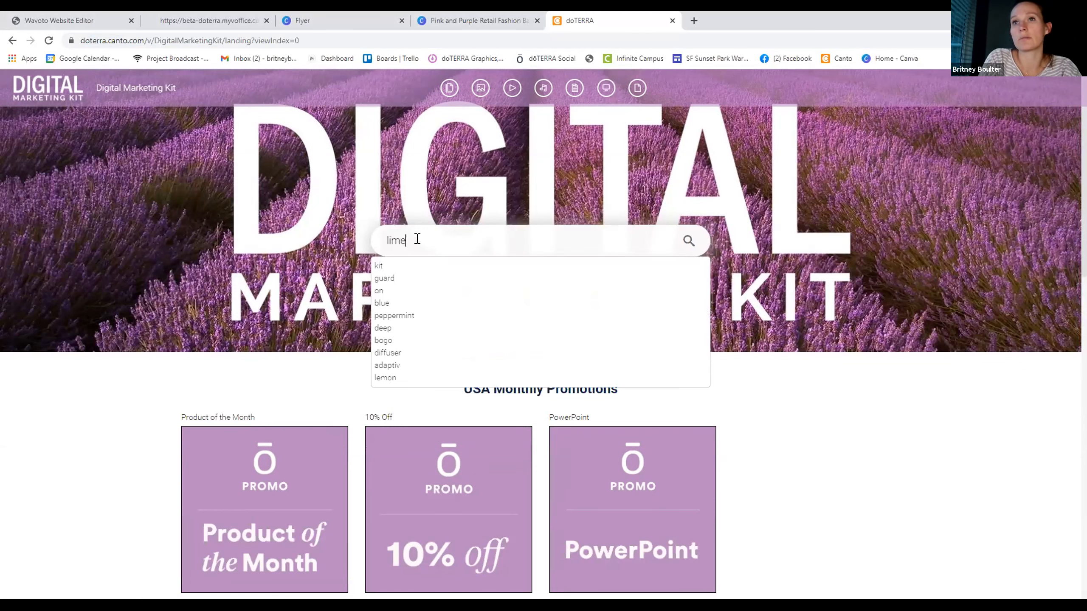
key(Return)
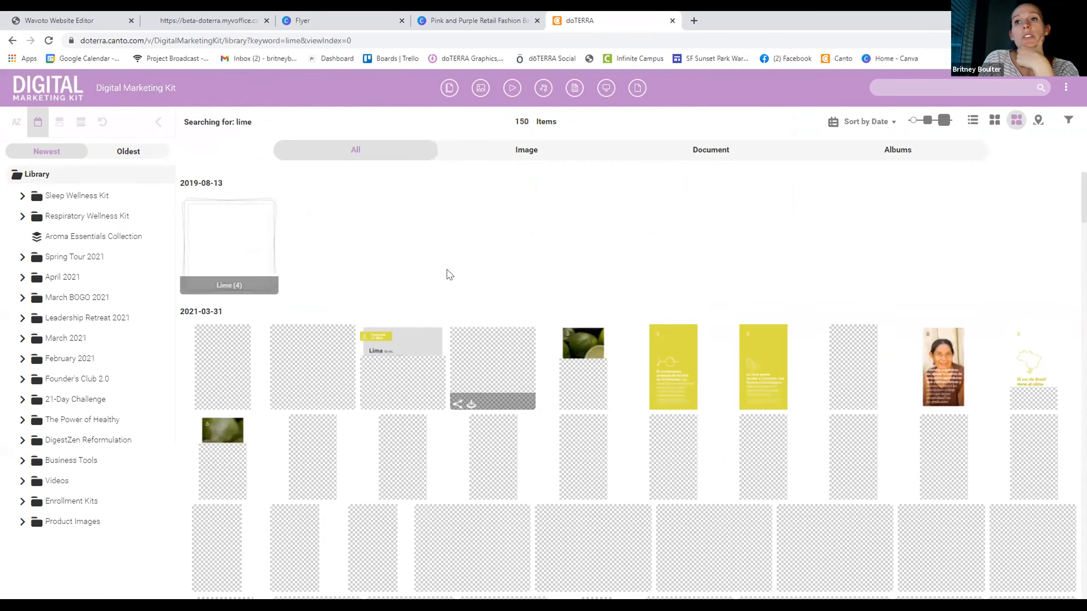
- Look through the lime search results and open the Lime product image album
scroll(430, 437, down, 1)
scroll(430, 437, down, 8)
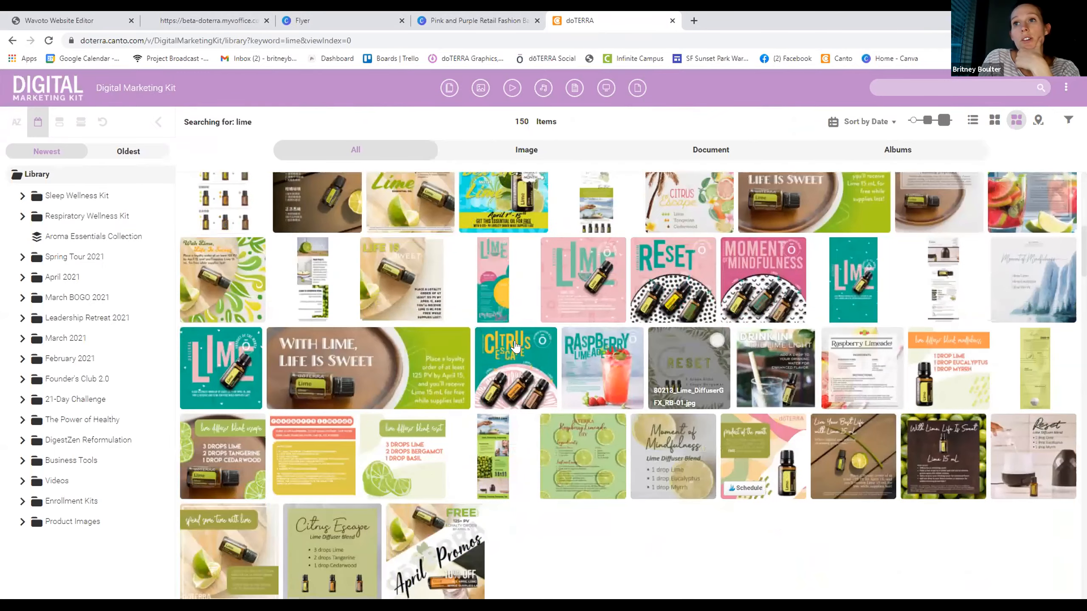
scroll(403, 417, down, 2)
scroll(403, 417, down, 6)
scroll(228, 282, up, 13)
scroll(228, 282, up, 3)
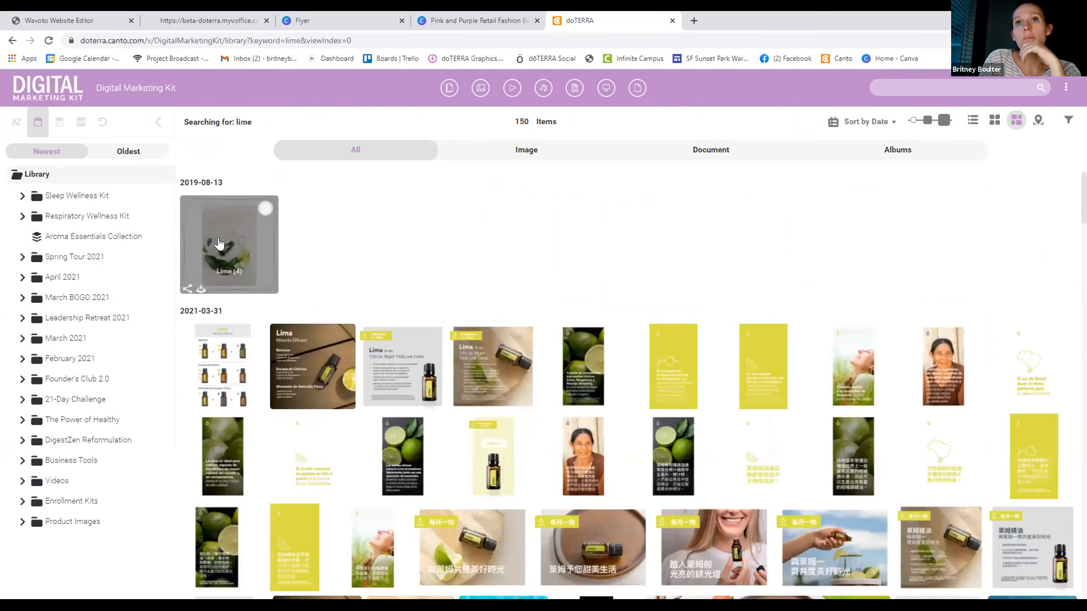
click(220, 243)
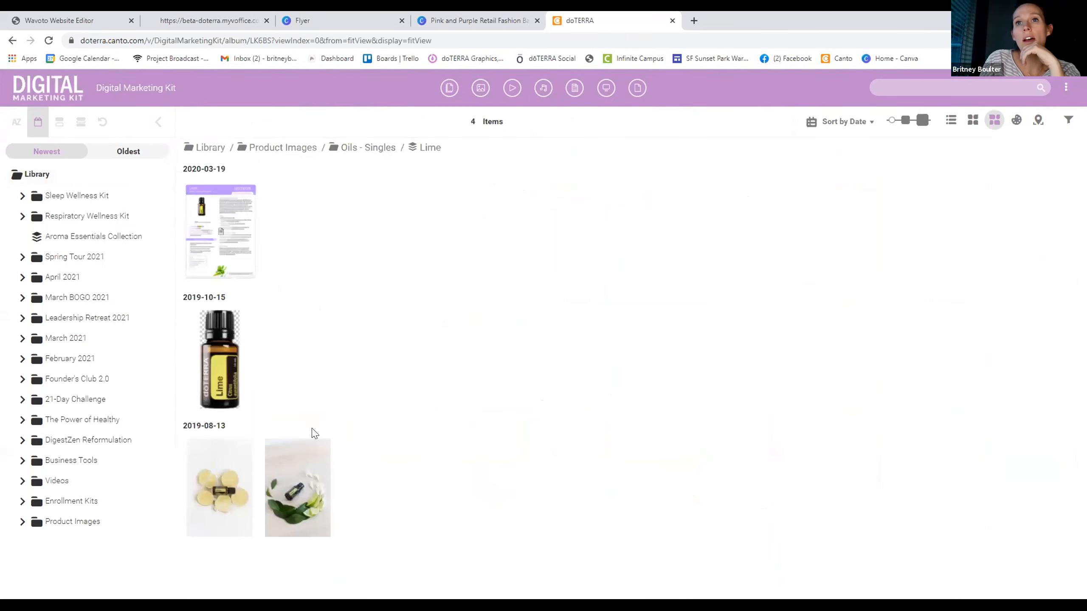
- Download the transparent 15 mL lime bottle PNG in its original file type and return to the album
click(225, 364)
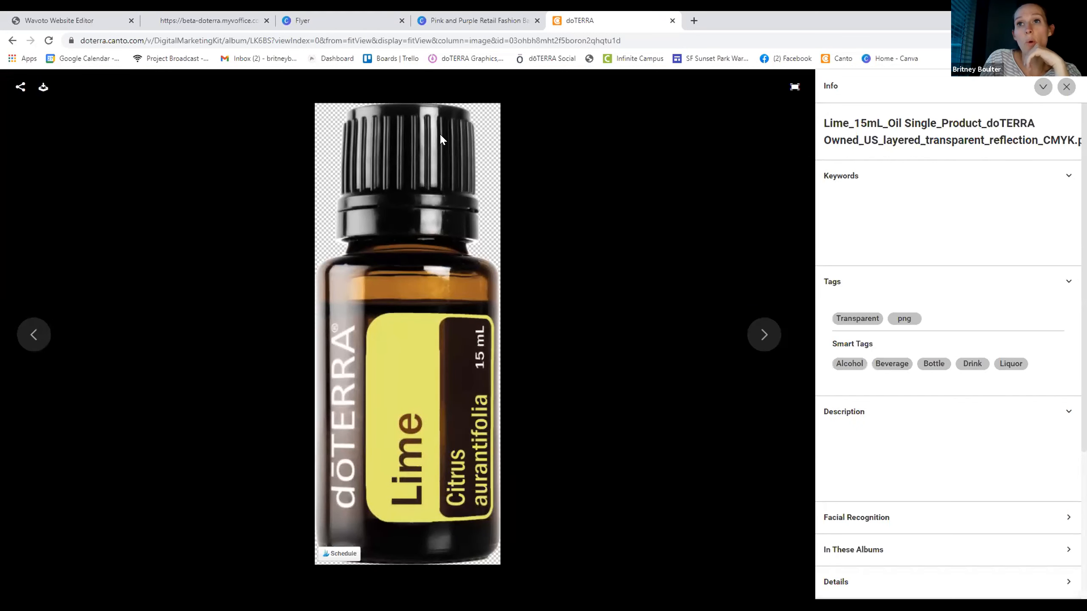
click(43, 88)
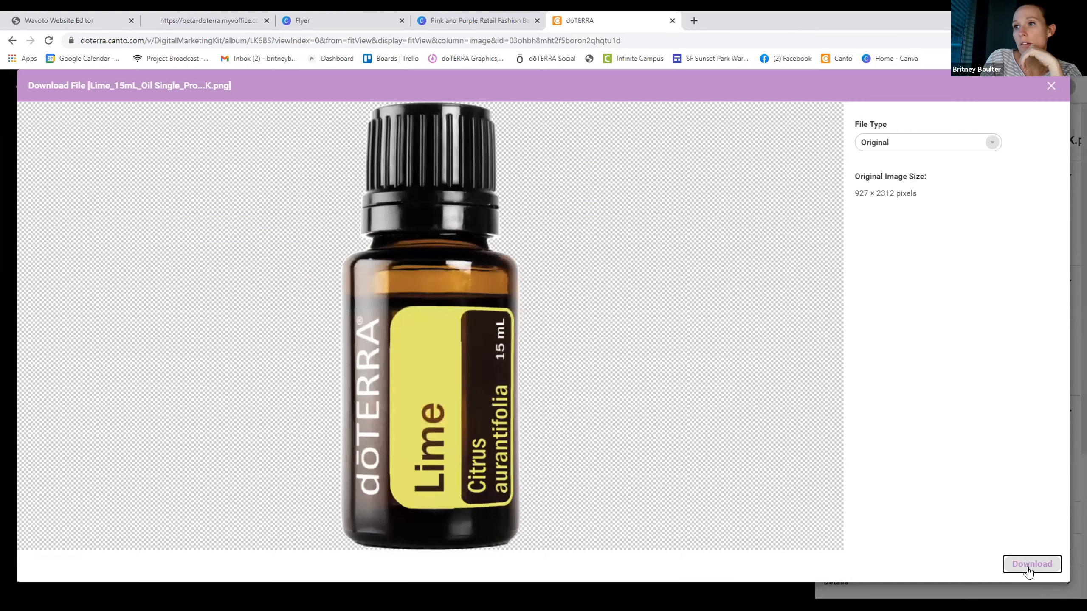
click(1029, 564)
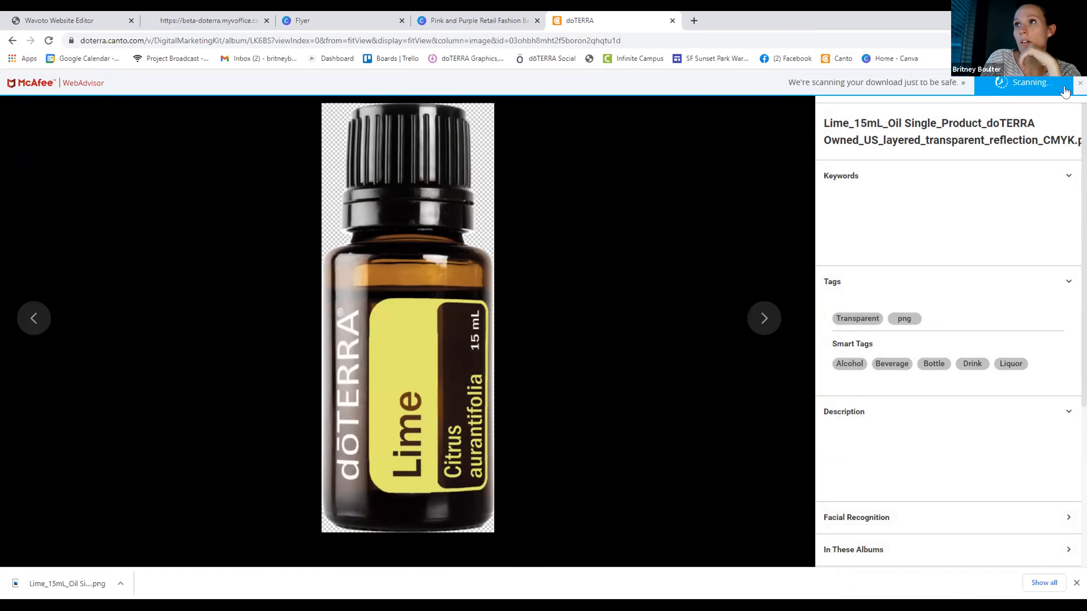
click(1063, 88)
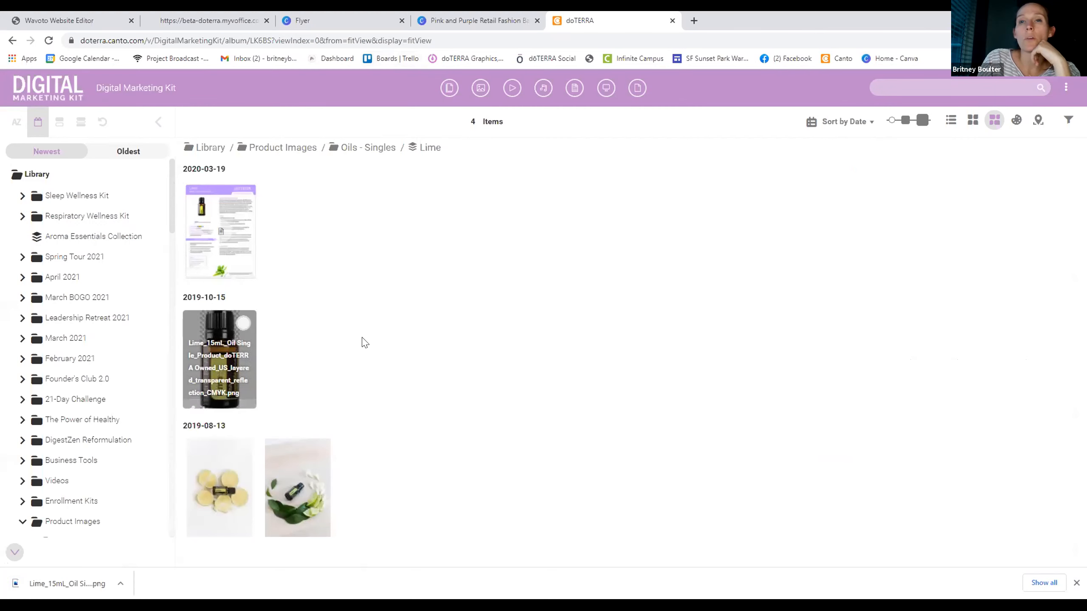
- Switch back to the Canva flyer and upload the downloaded Lime_15mL bottle image from the device's Downloads folder
click(411, 25)
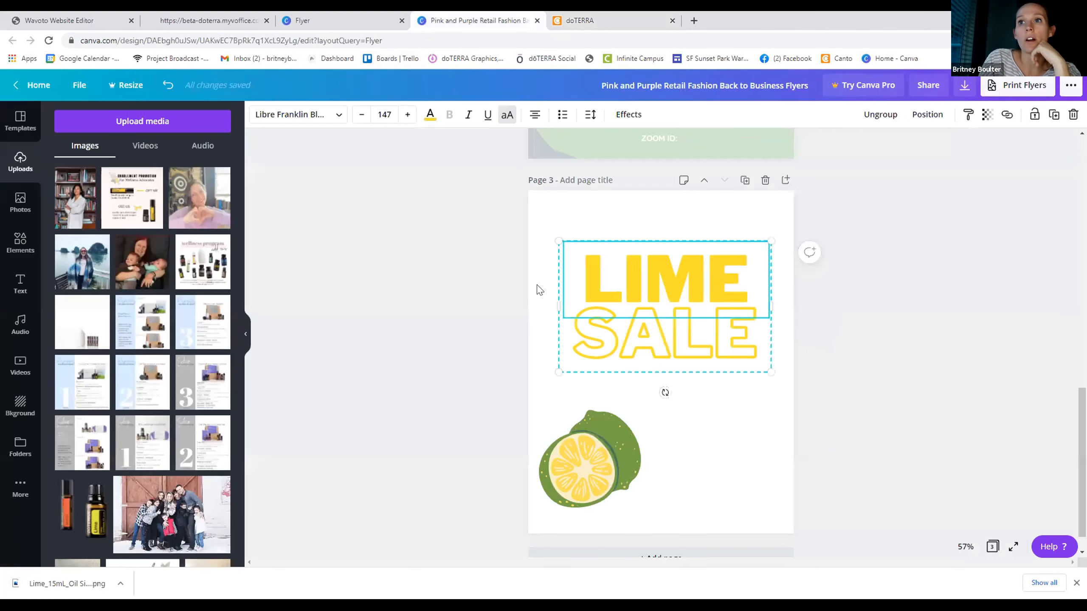
click(108, 124)
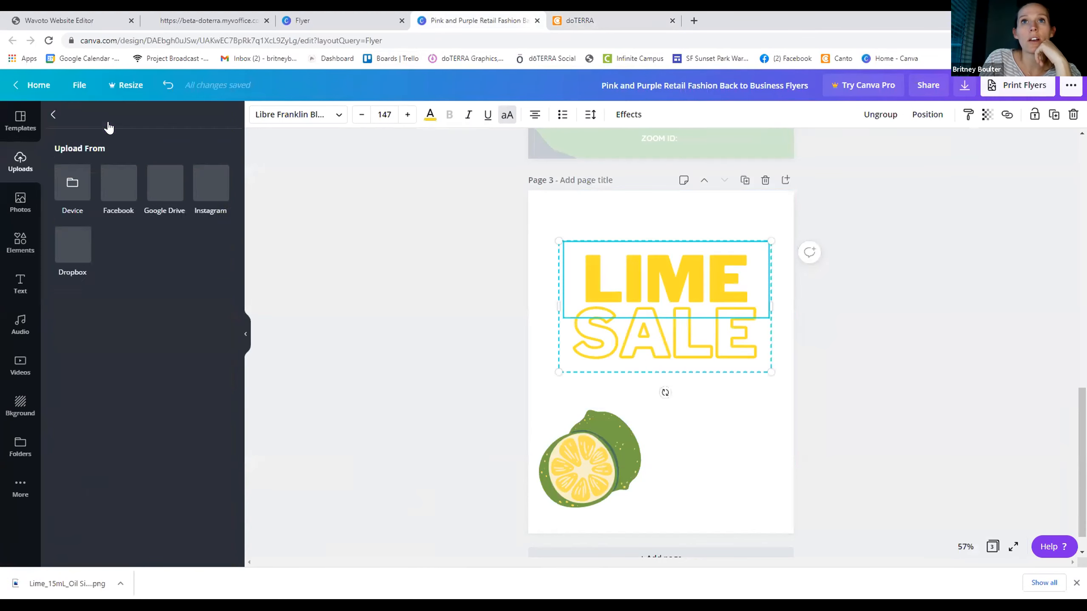
click(72, 185)
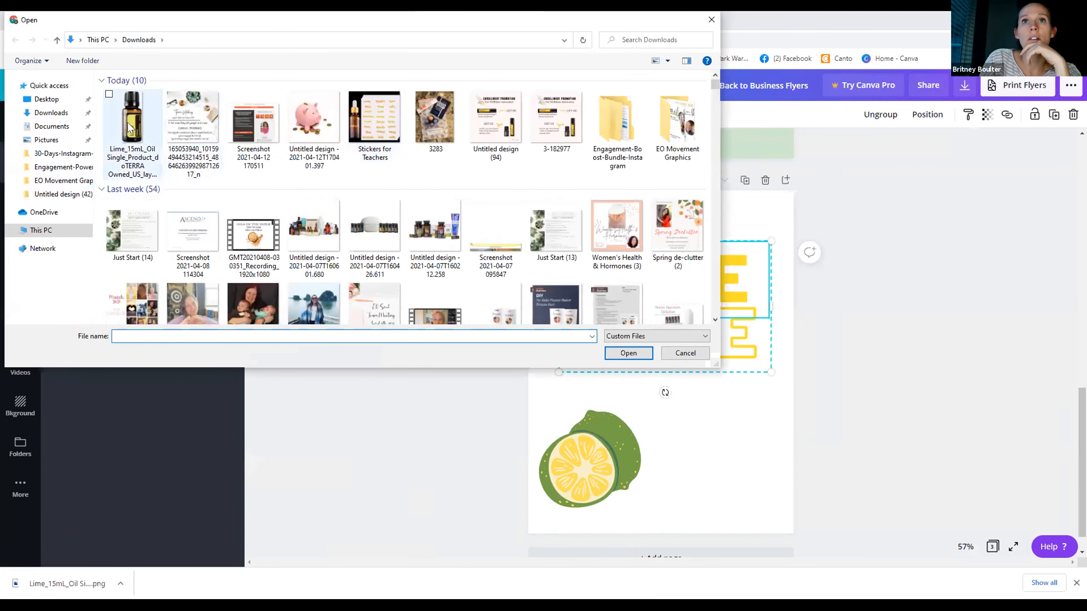
click(126, 131)
click(627, 354)
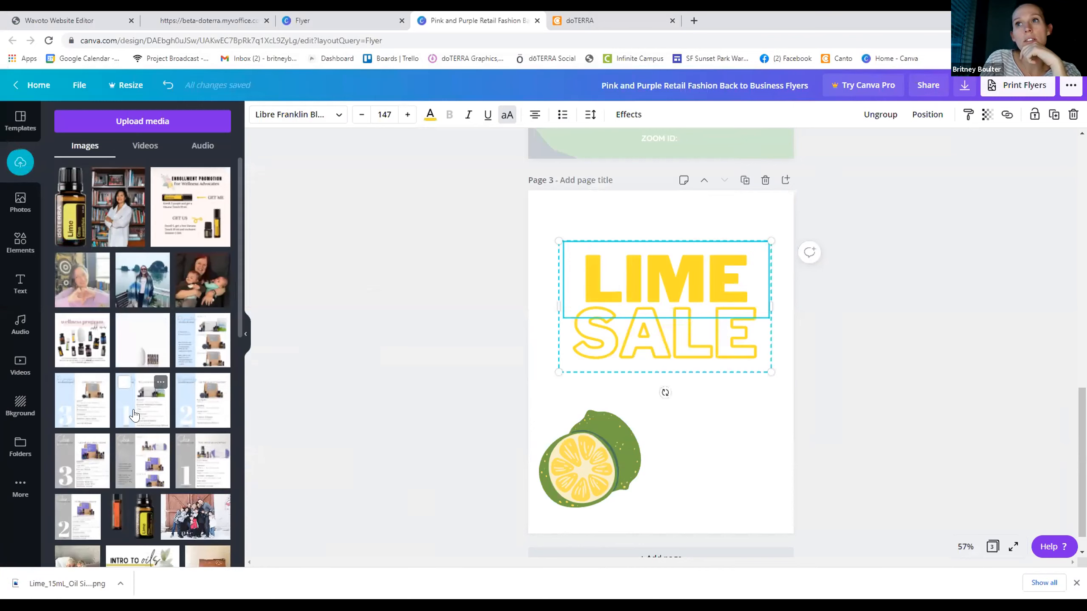
- Replace the outlined word "SALE" on page 3 with "OIL"
click(684, 342)
double_click(708, 338)
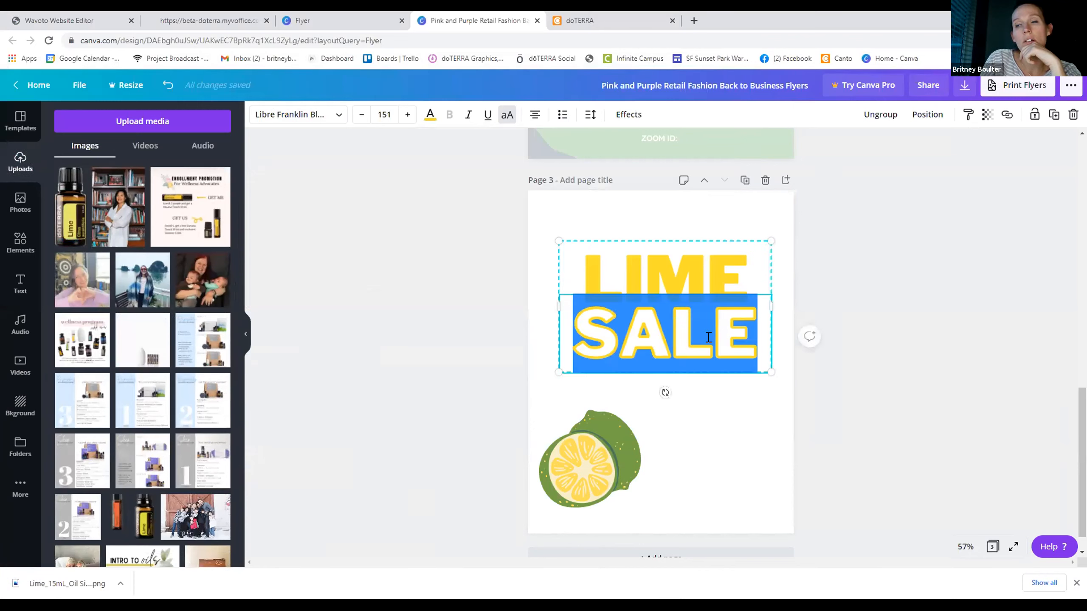
text(OIL)
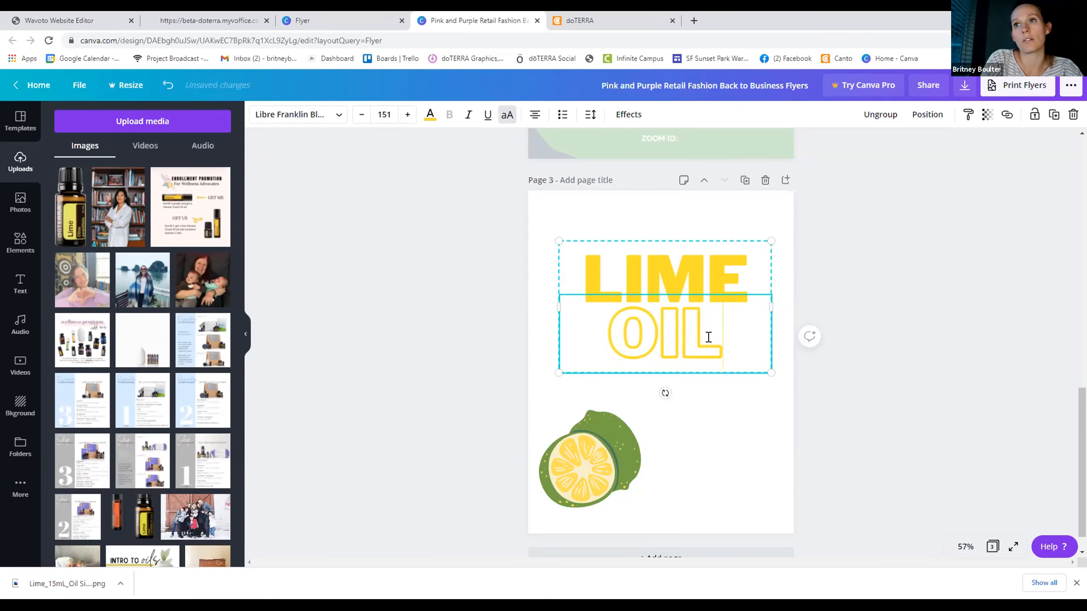
click(894, 280)
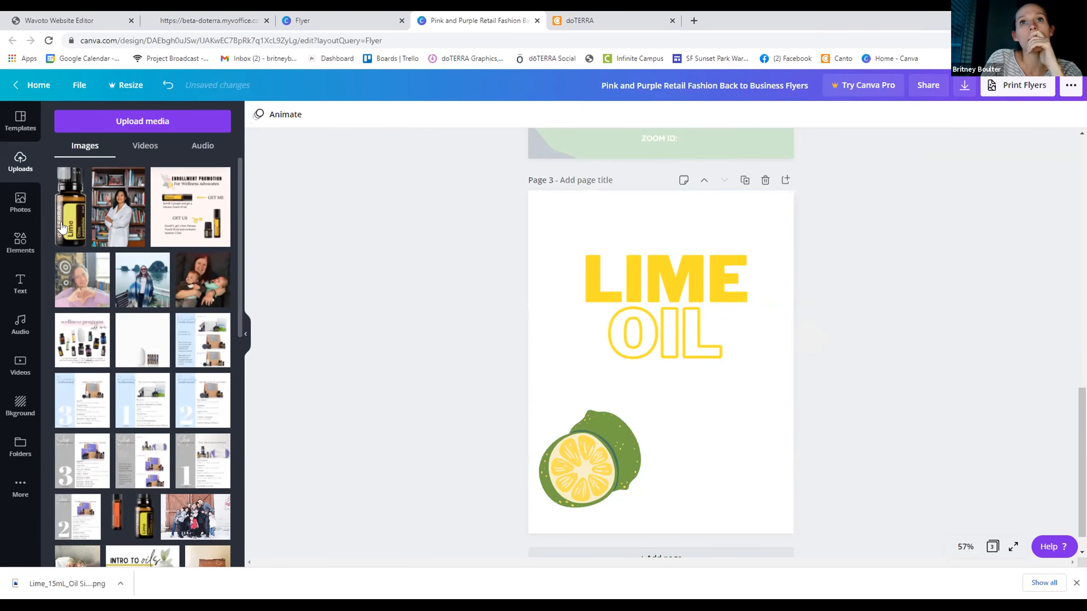
- Insert the uploaded lime bottle image on page 3, shrink it and place it below the heading, overlapping the lime's right side
click(70, 205)
drag(708, 236, 665, 352)
drag(636, 406, 642, 432)
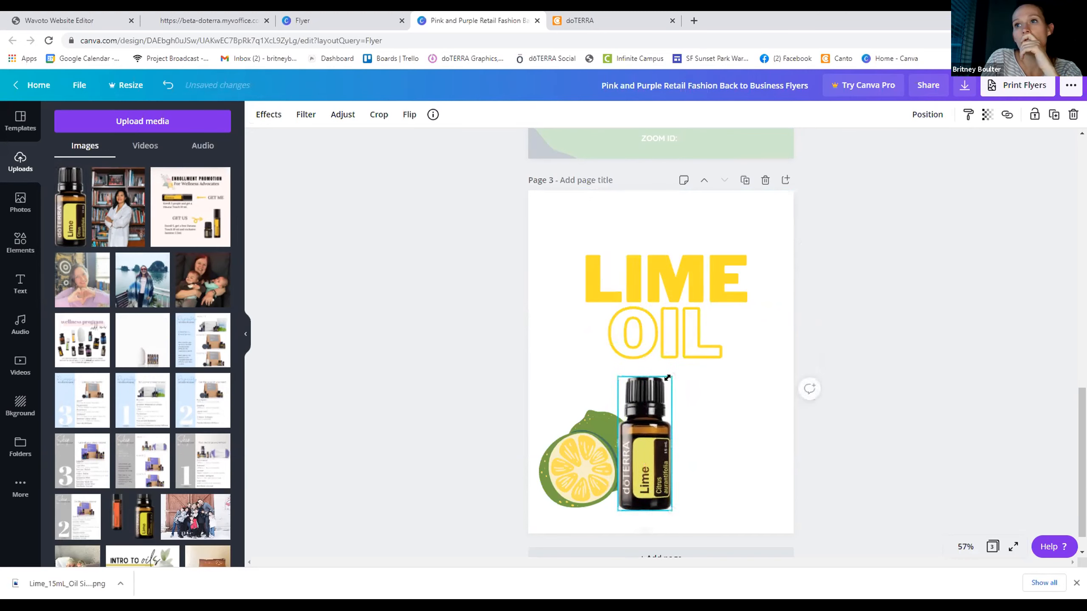
mouse_move(639, 432)
mouse_down()
mouse_move(627, 411)
mouse_move(622, 423)
mouse_up()
click(947, 471)
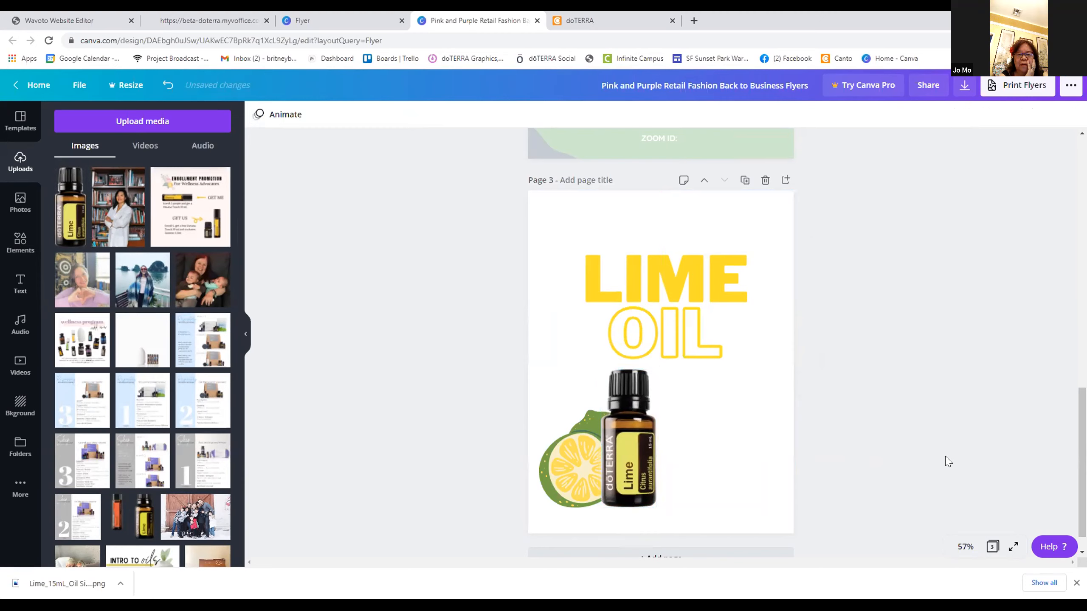
- Set the page 3 background to the dark green document color and move the bottle to stand just right of the lime
click(786, 459)
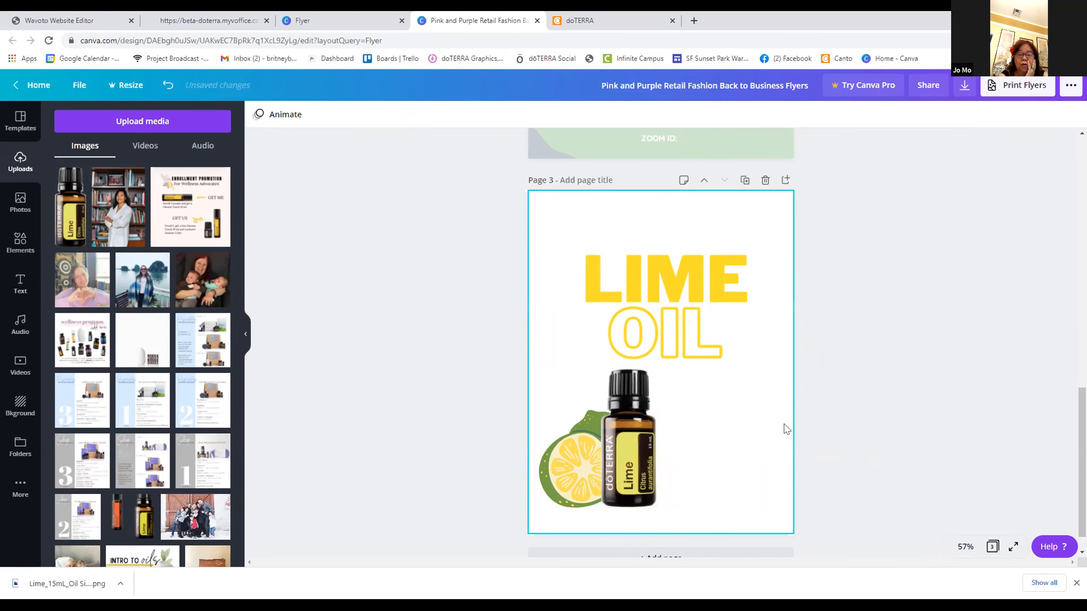
click(258, 114)
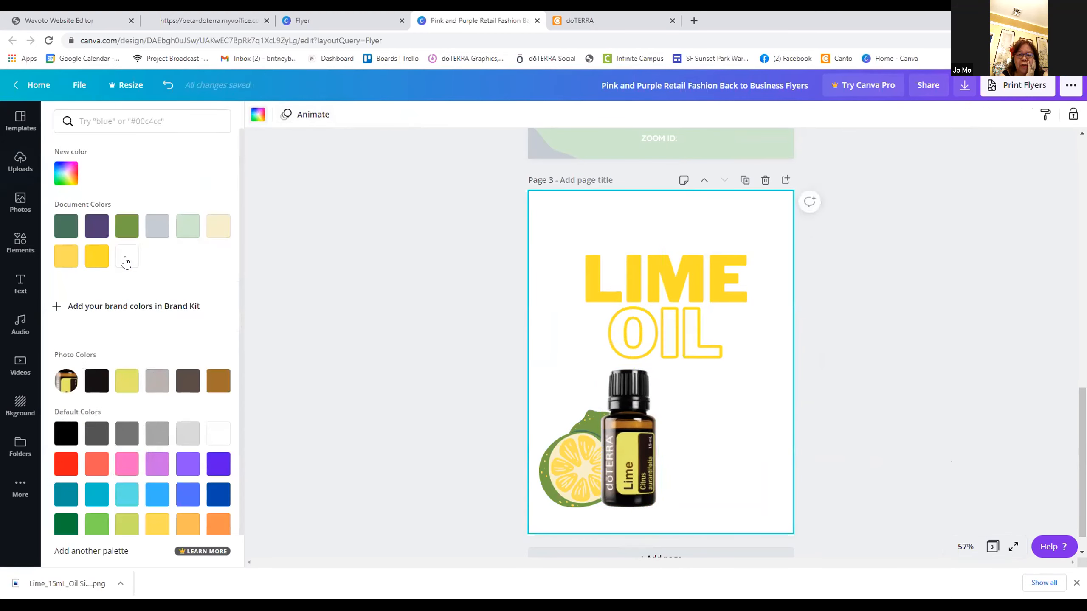
click(62, 231)
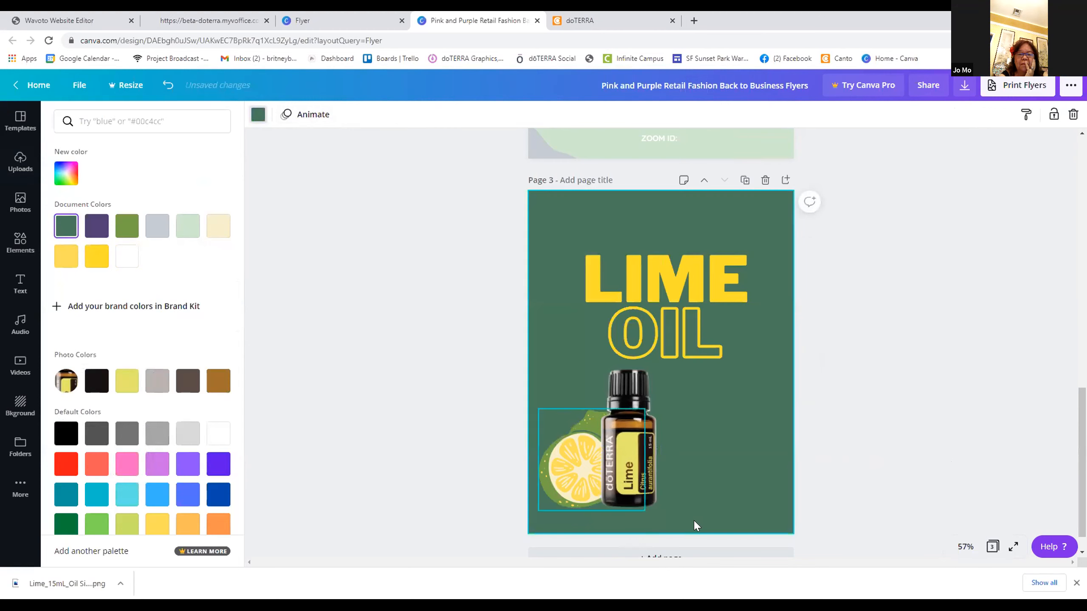
drag(642, 475, 686, 475)
click(832, 468)
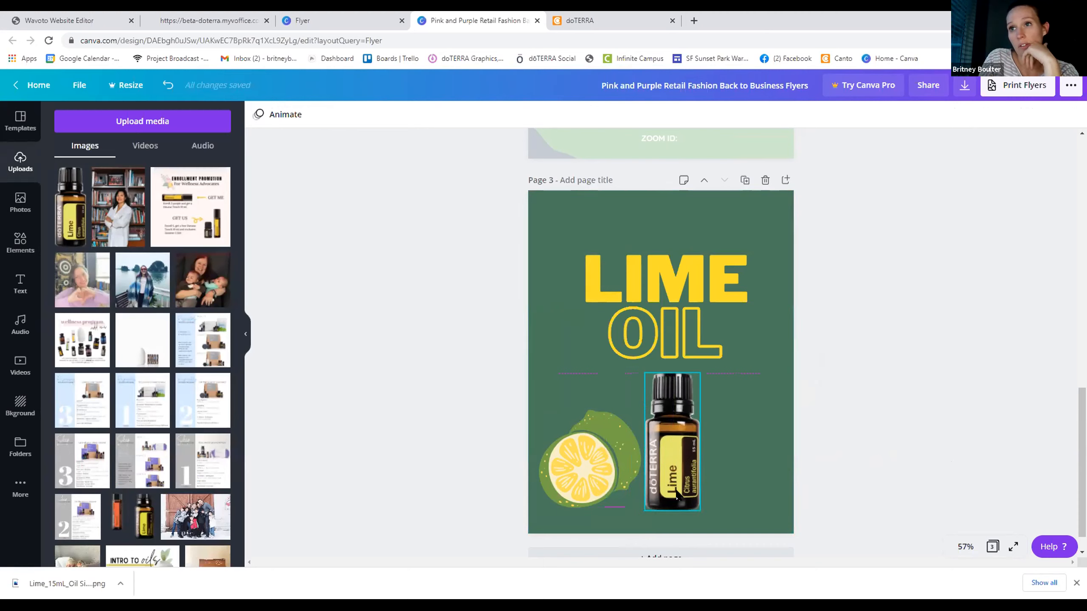
- Move the bottle on page 3 toward the lime so it stands in front of the lime's right side
drag(681, 487, 639, 477)
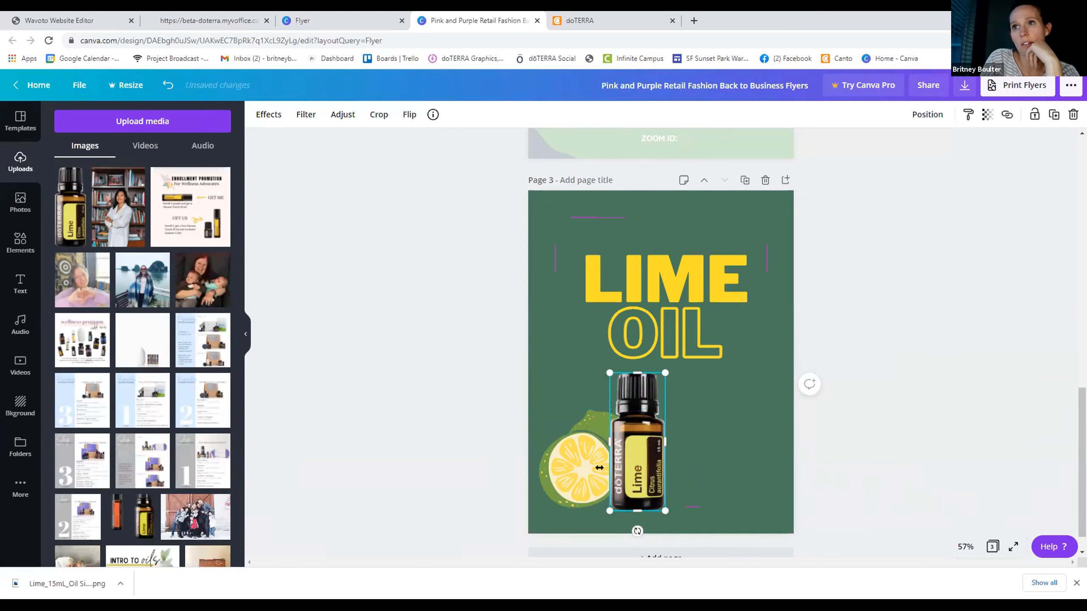
drag(652, 474, 648, 473)
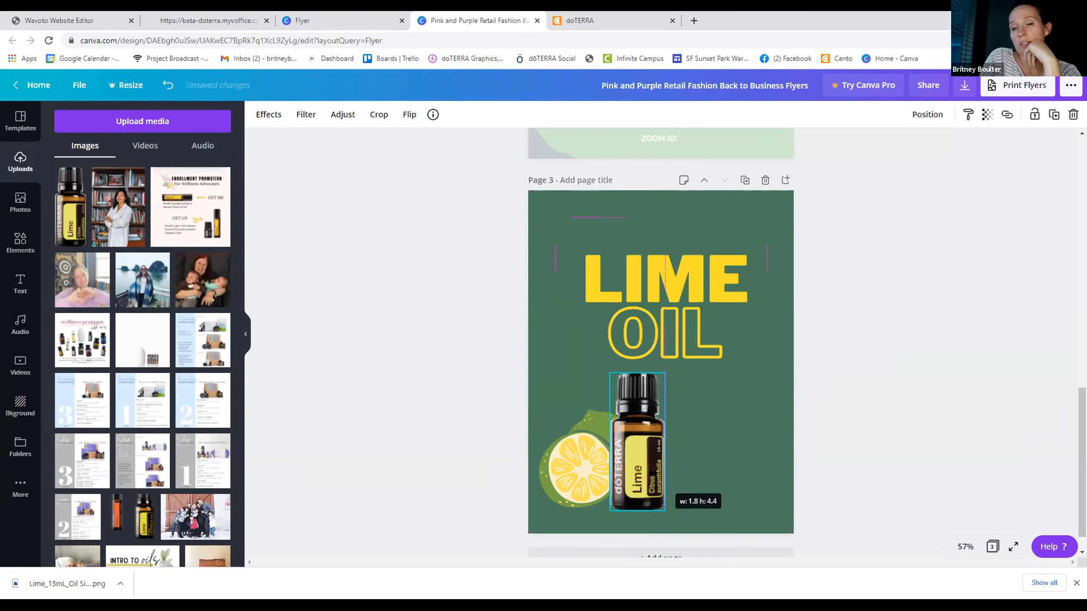
click(913, 475)
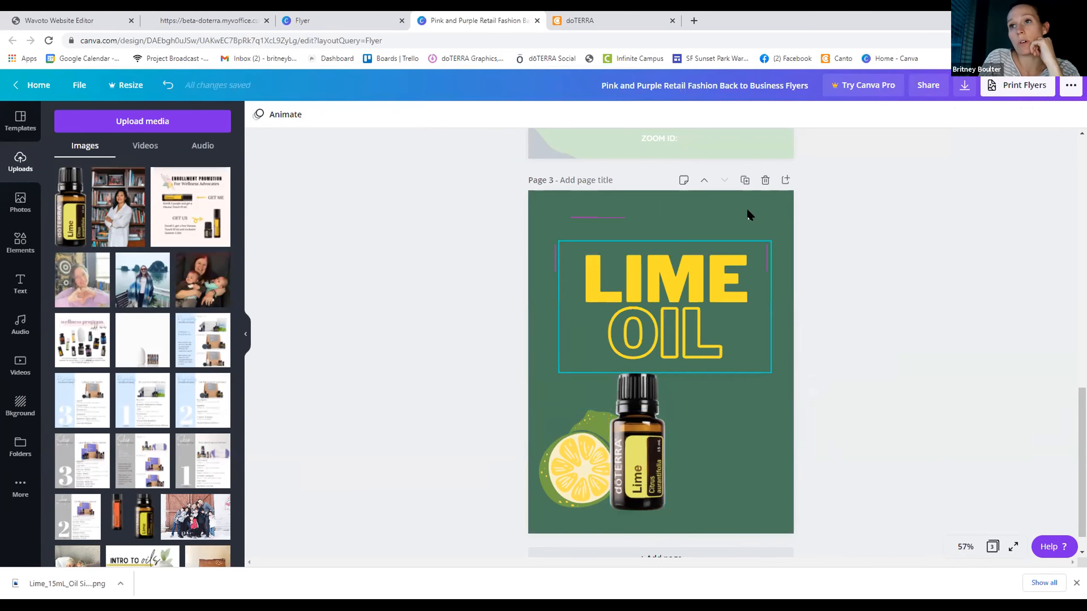
- Try the bottle over the start of the LIME OIL heading and return it to its place overlapping the lime
click(662, 463)
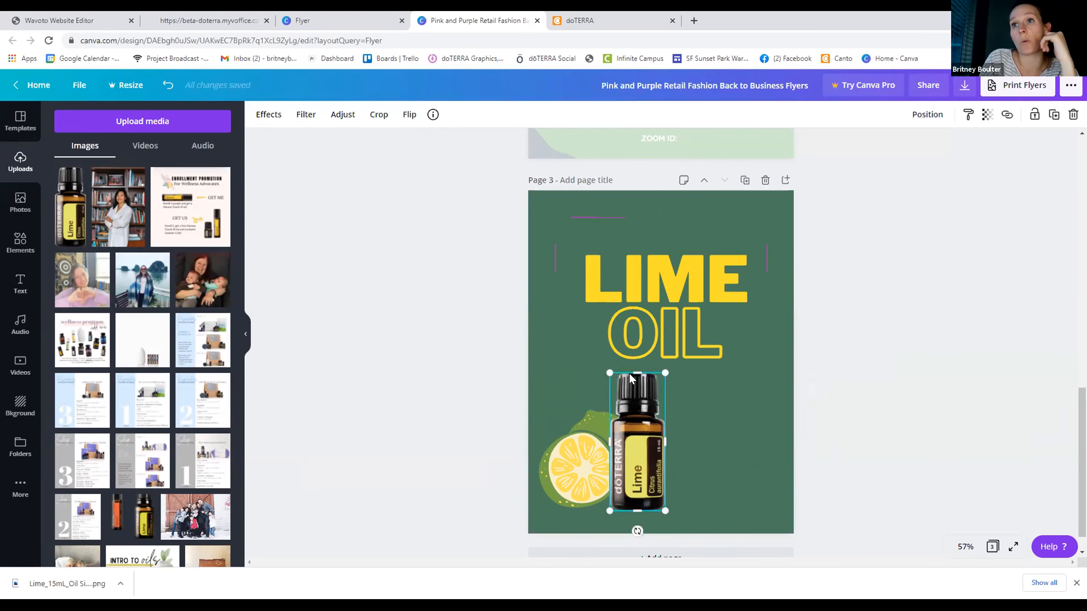
drag(628, 372, 603, 242)
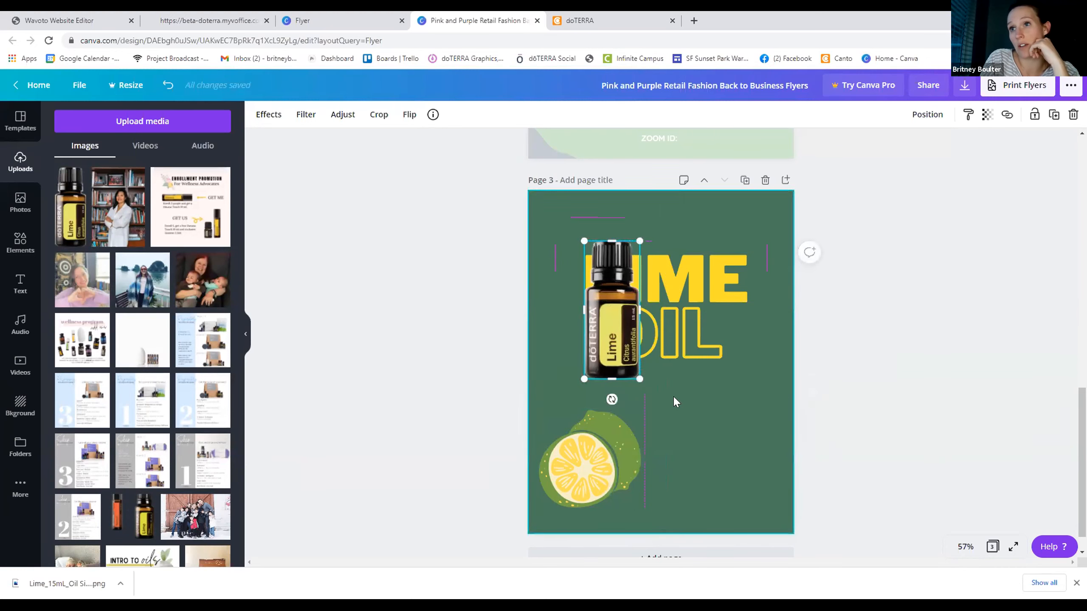
drag(616, 346, 638, 472)
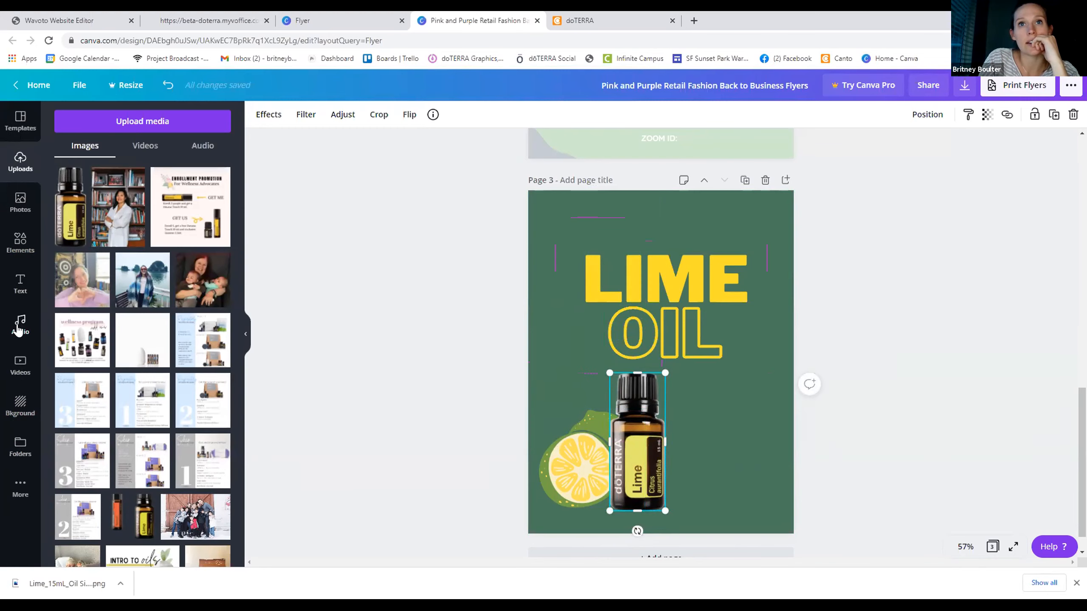
- Replace the green page 3 background with the light wood-plank background image
click(14, 340)
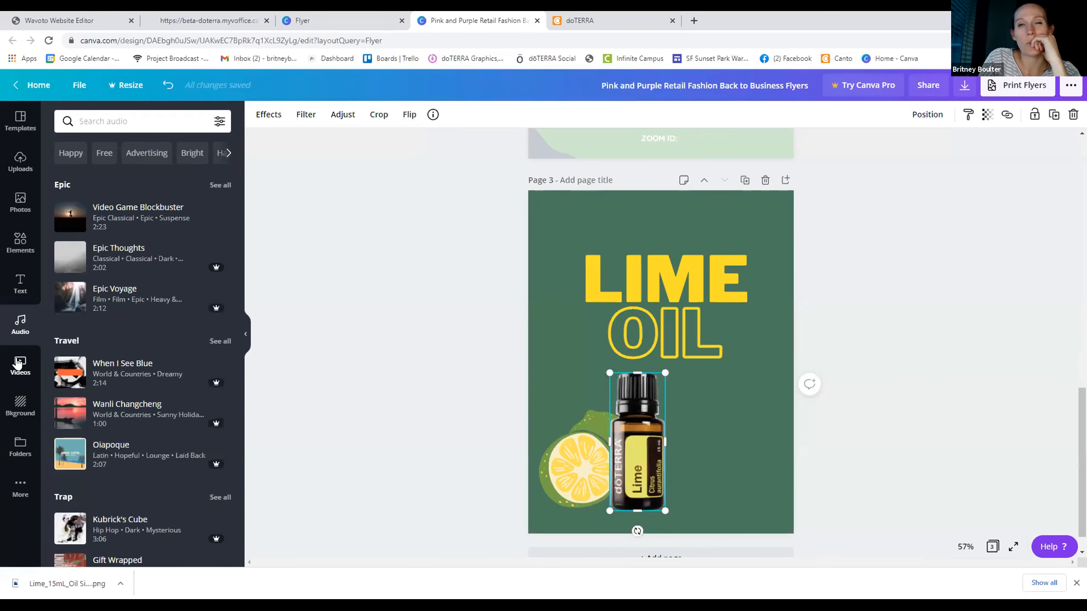
click(18, 366)
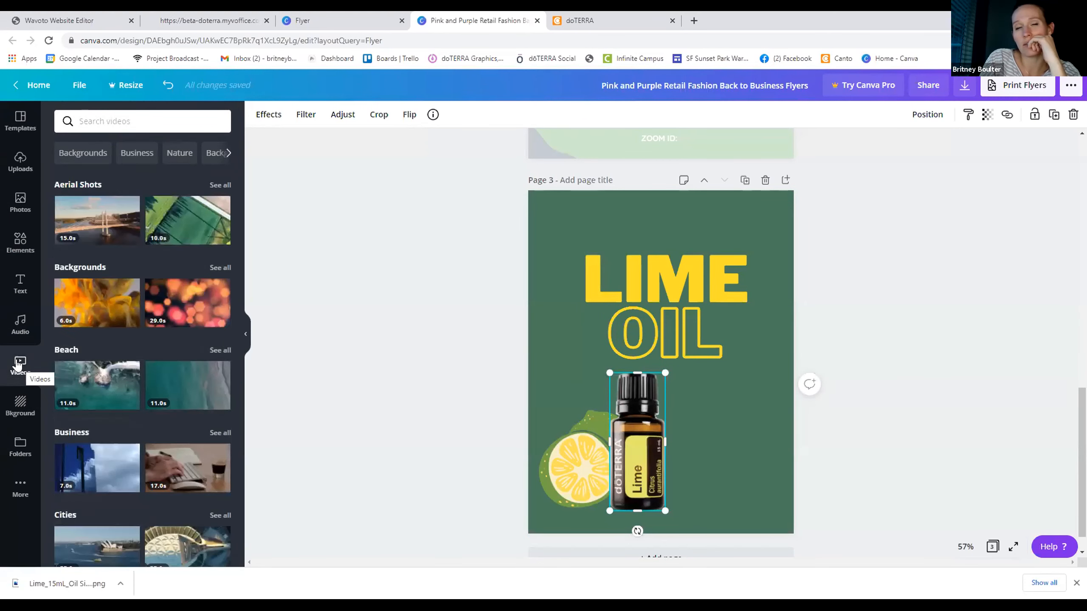
click(18, 409)
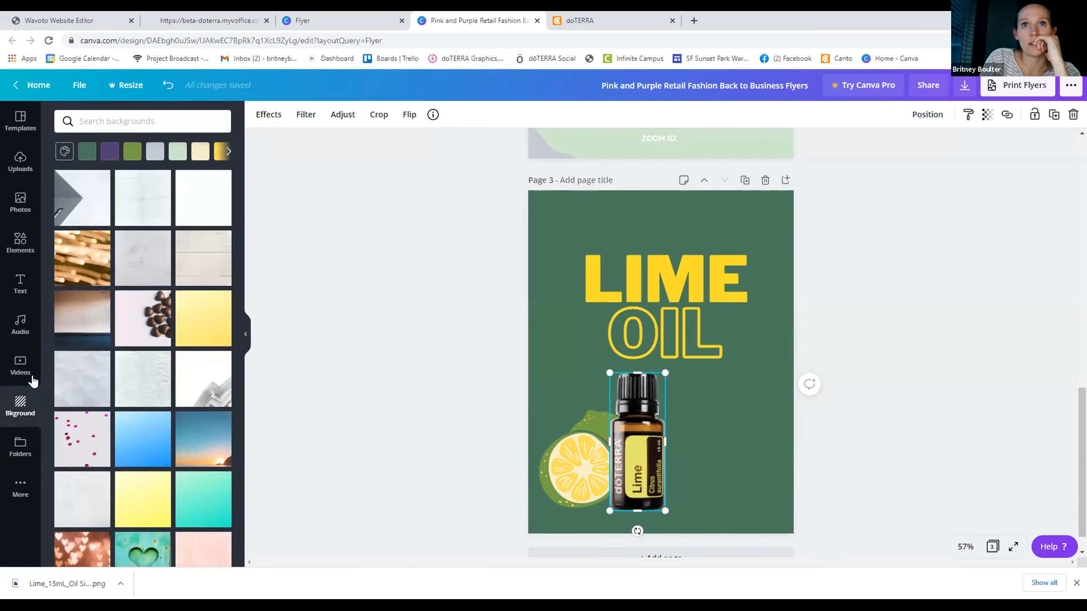
drag(205, 264, 508, 297)
drag(582, 260, 582, 261)
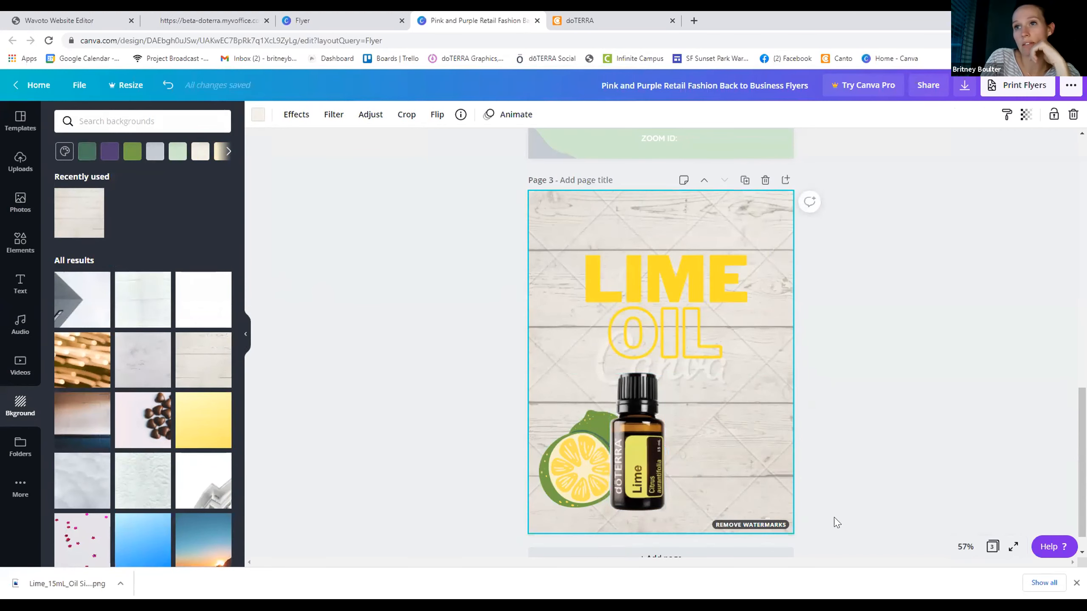
- Look back over the flyer pages and examine the file types available for download
scroll(893, 364, up, 7)
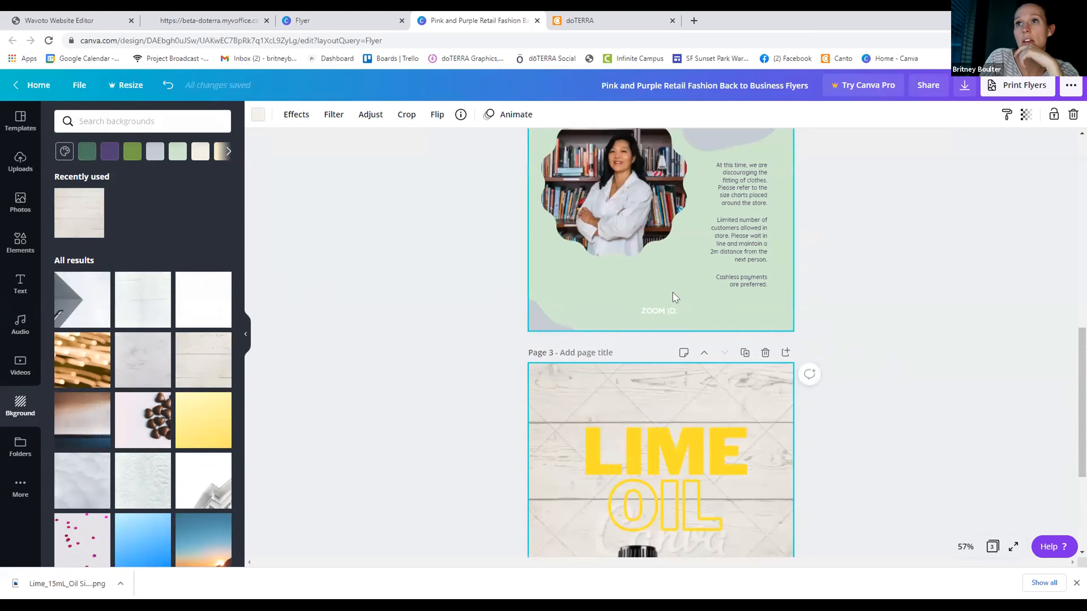
scroll(694, 357, up, 2)
scroll(691, 358, down, 2)
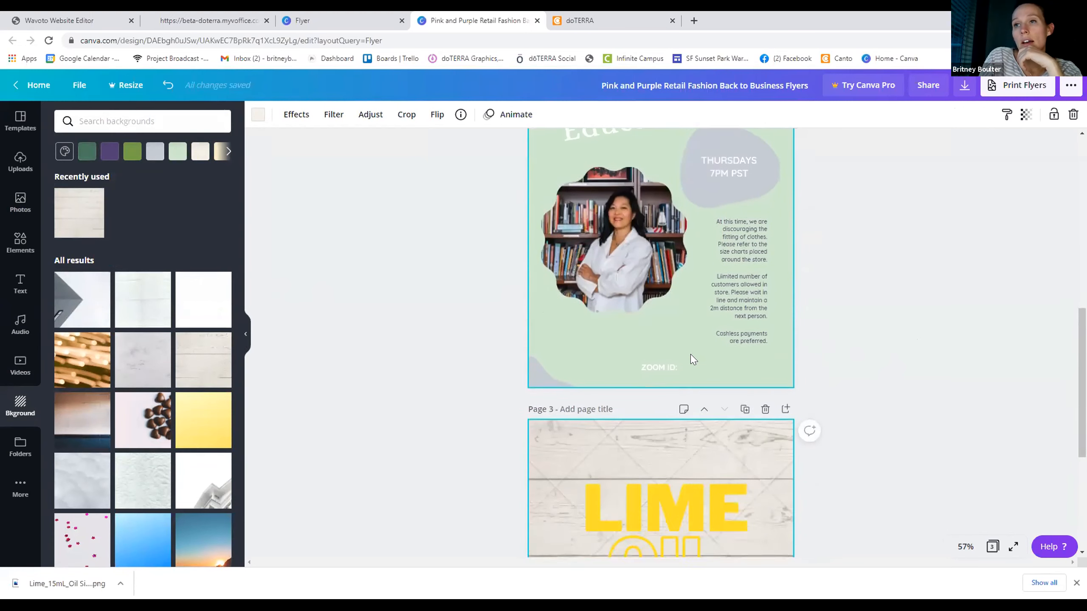
scroll(689, 360, up, 1)
scroll(693, 365, up, 10)
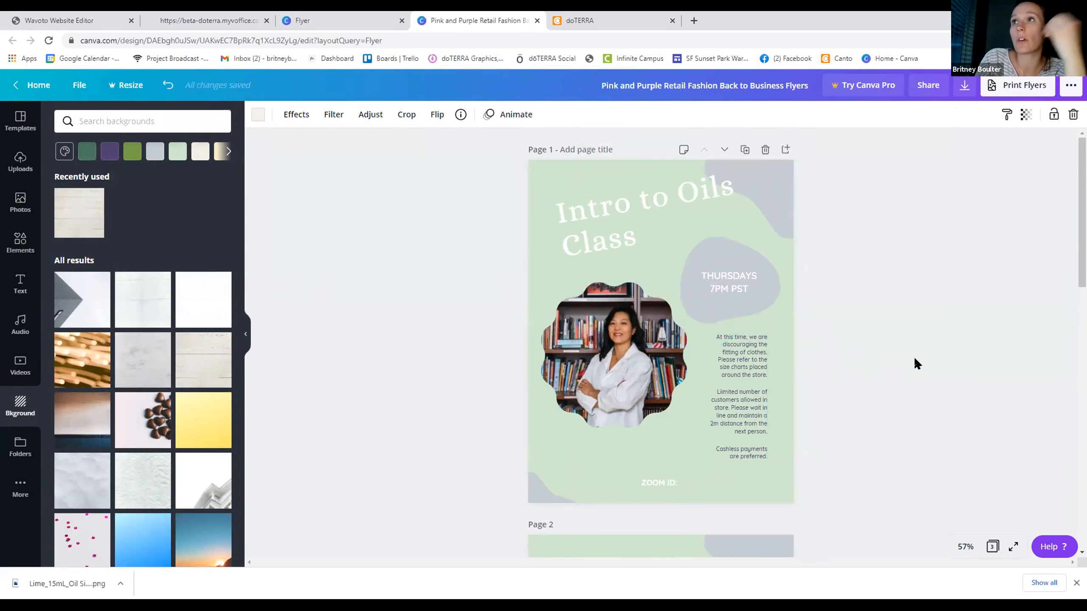
click(965, 88)
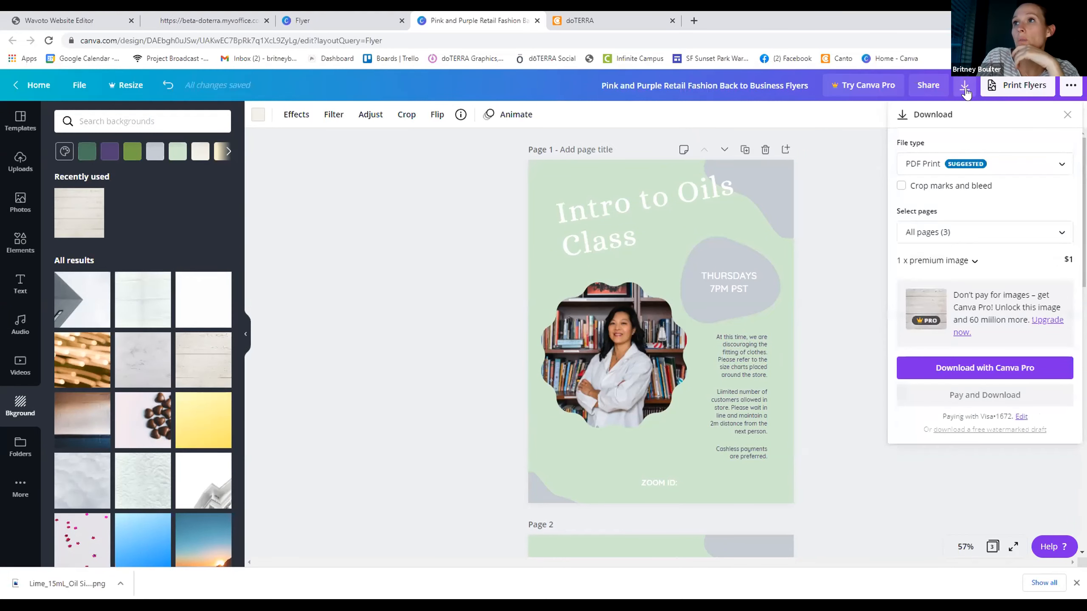
click(1054, 171)
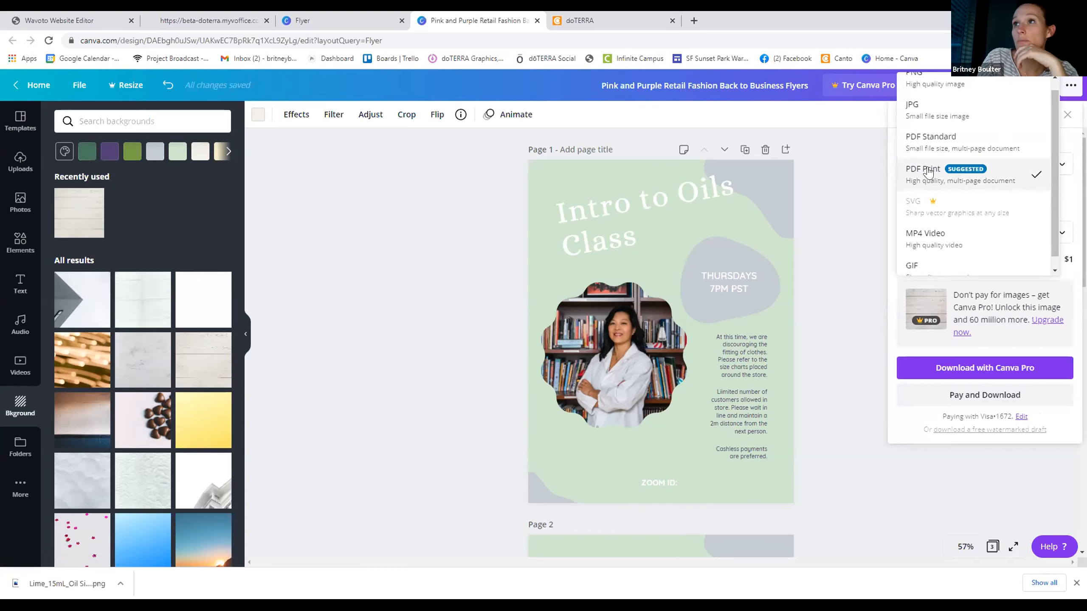
scroll(930, 150, up, 1)
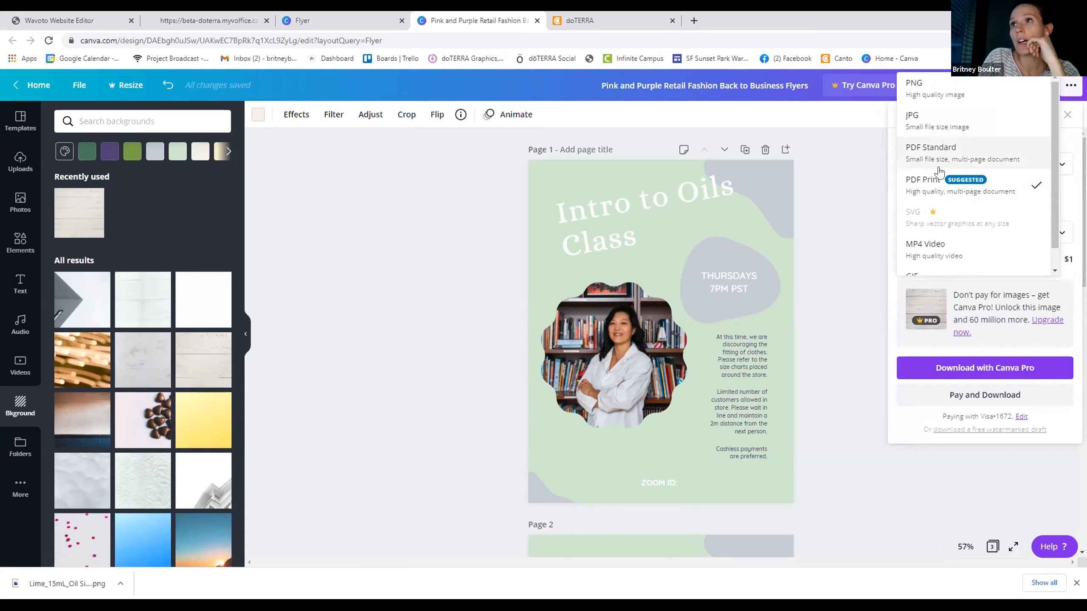
click(1064, 165)
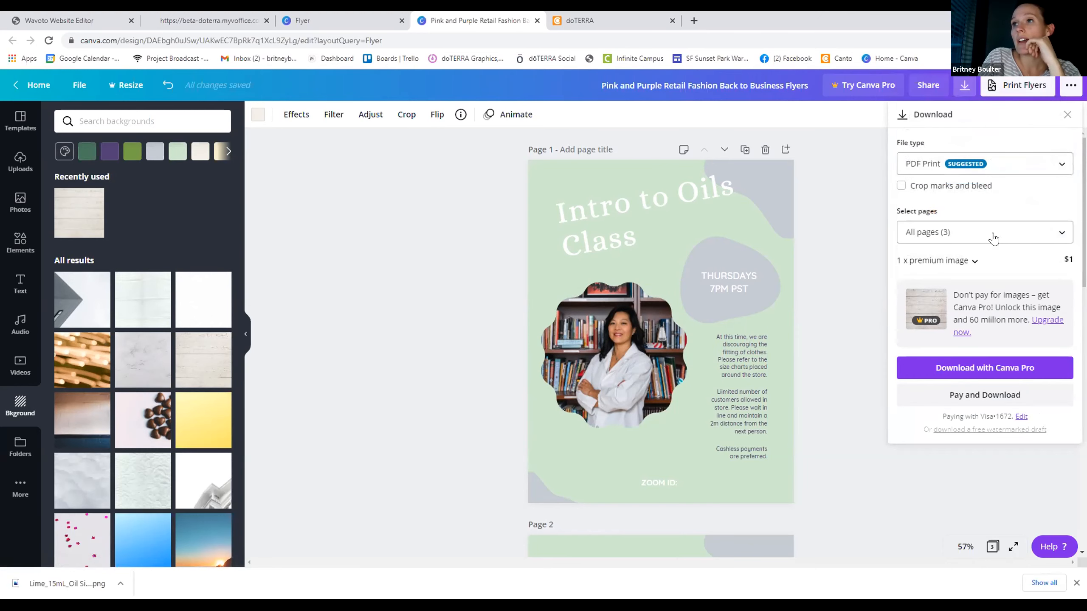
- Limit the PDF Print download to page 3 only
scroll(710, 291, down, 10)
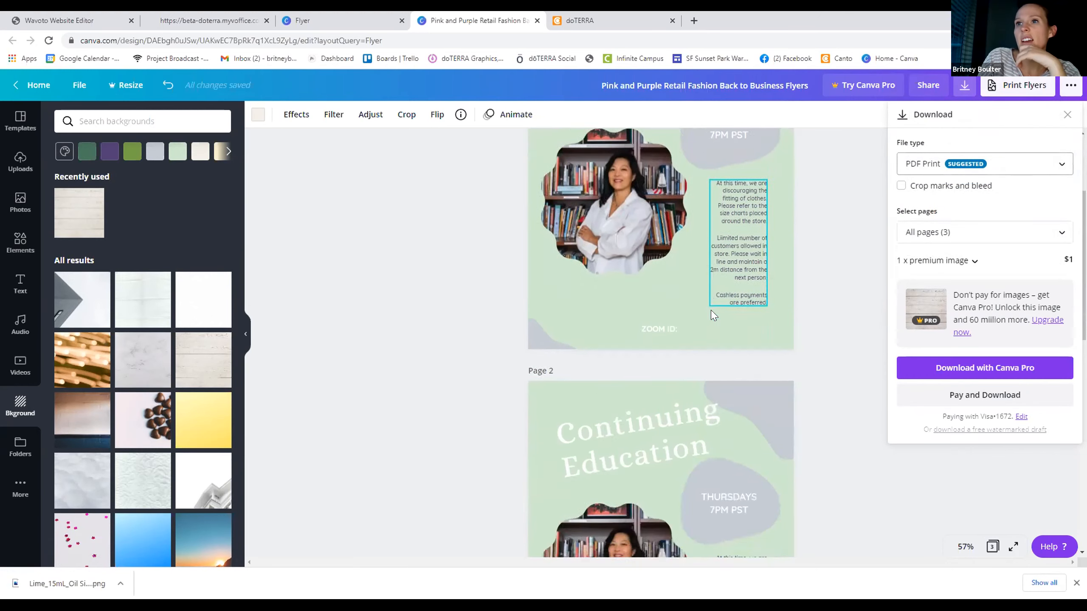
scroll(724, 319, up, 4)
click(1011, 231)
click(971, 359)
click(1043, 201)
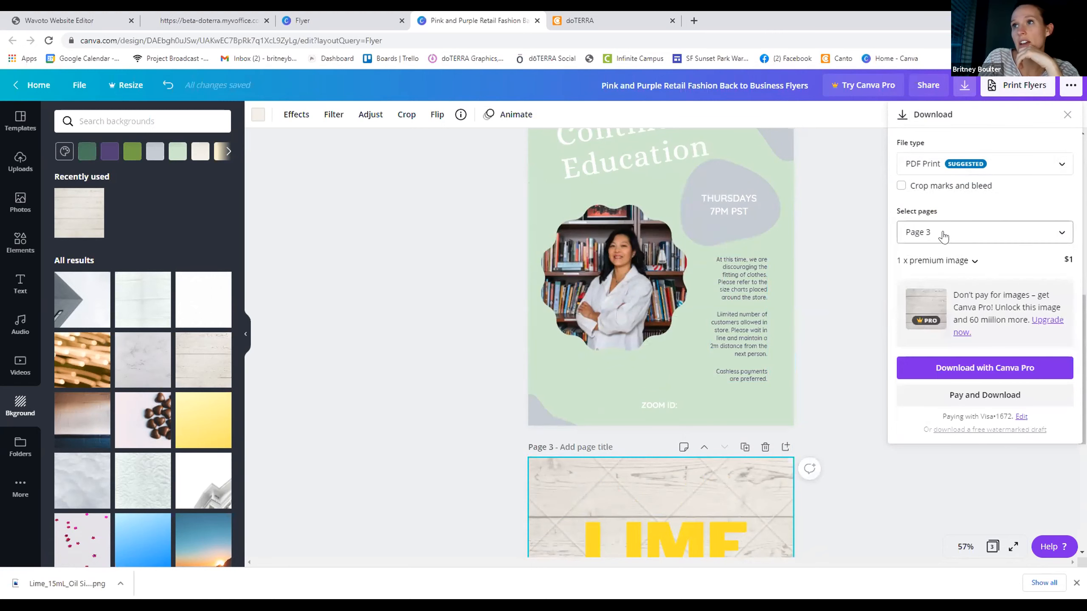
click(993, 236)
click(993, 235)
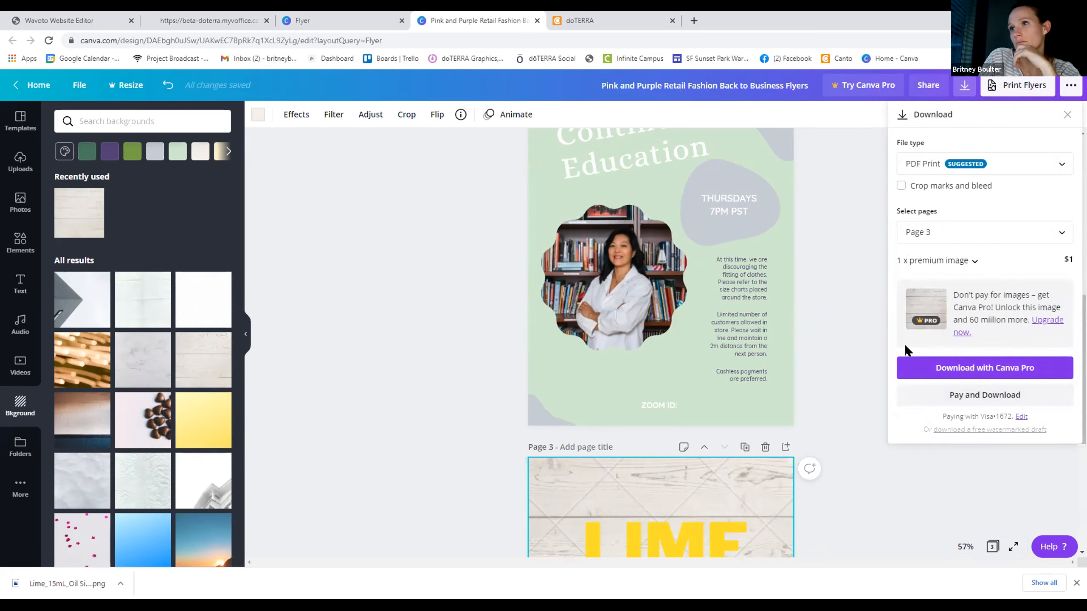
- Set the download selection to page 2 only
click(1046, 234)
click(916, 330)
click(1058, 356)
click(1044, 201)
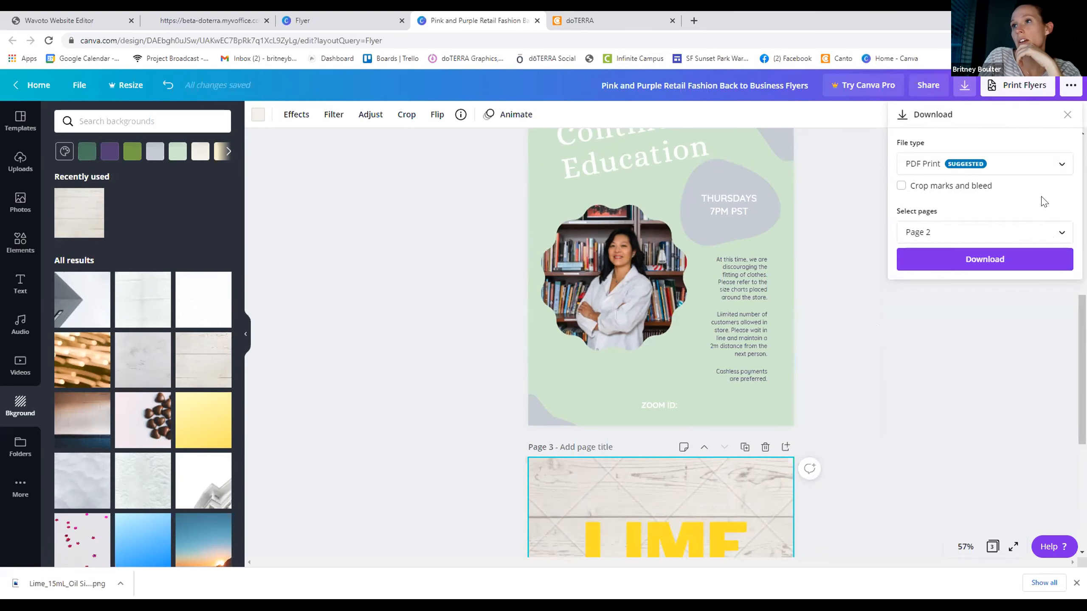
- Leave the flyer without downloading it and return to the Canva home page
scroll(718, 403, up, 4)
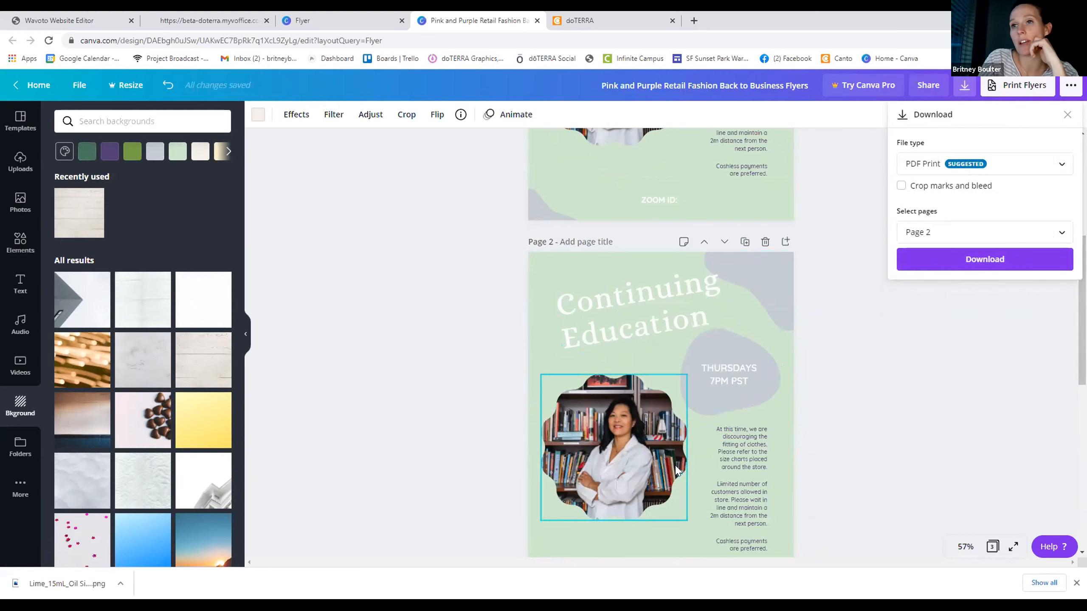
scroll(877, 466, down, 1)
scroll(861, 445, down, 4)
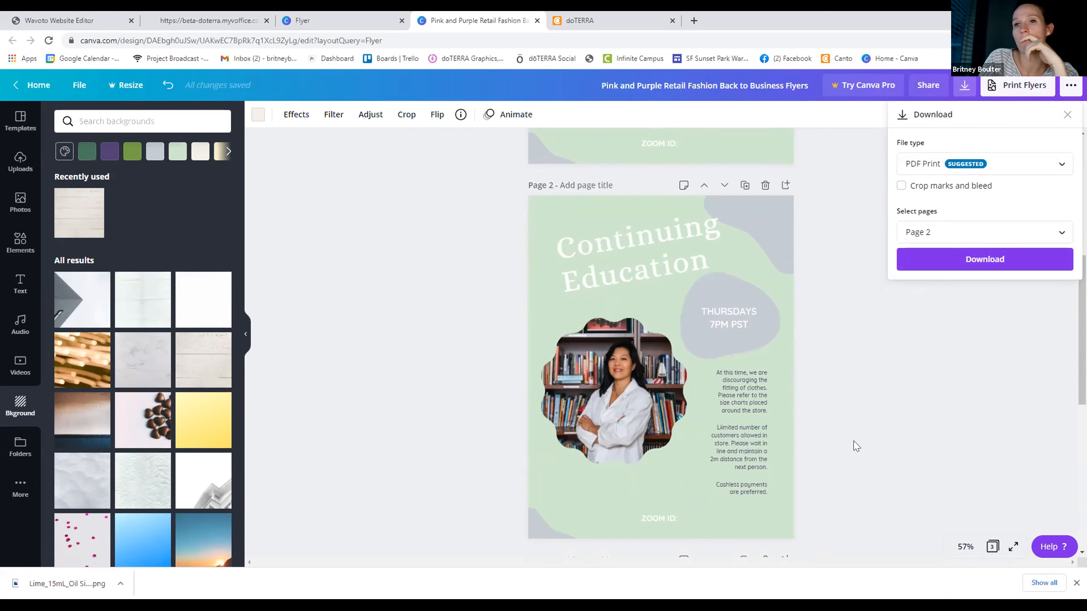
scroll(854, 445, up, 7)
scroll(858, 450, up, 3)
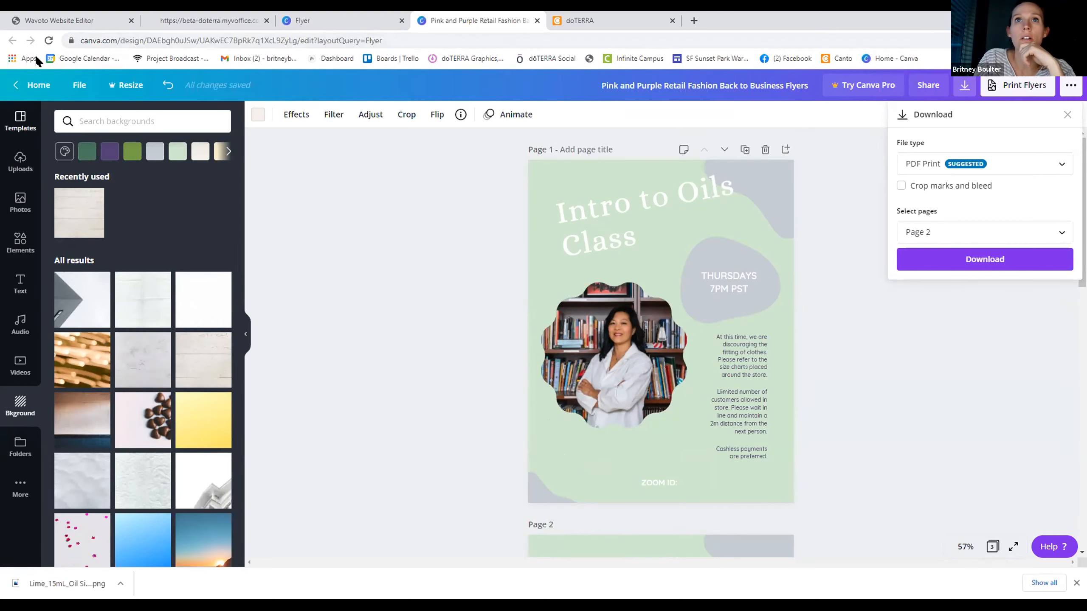
click(38, 85)
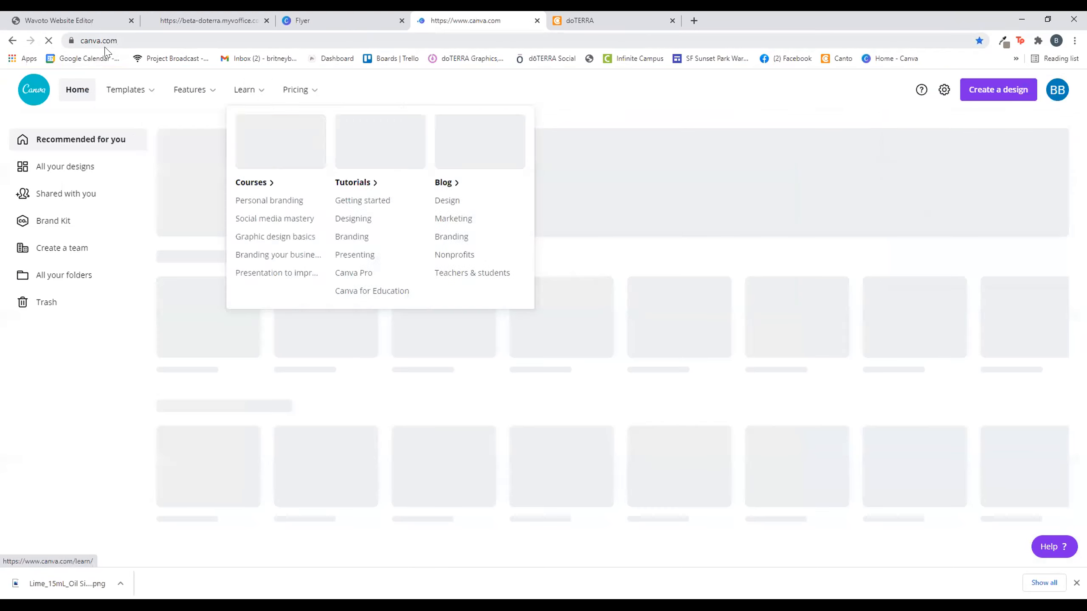
click(105, 41)
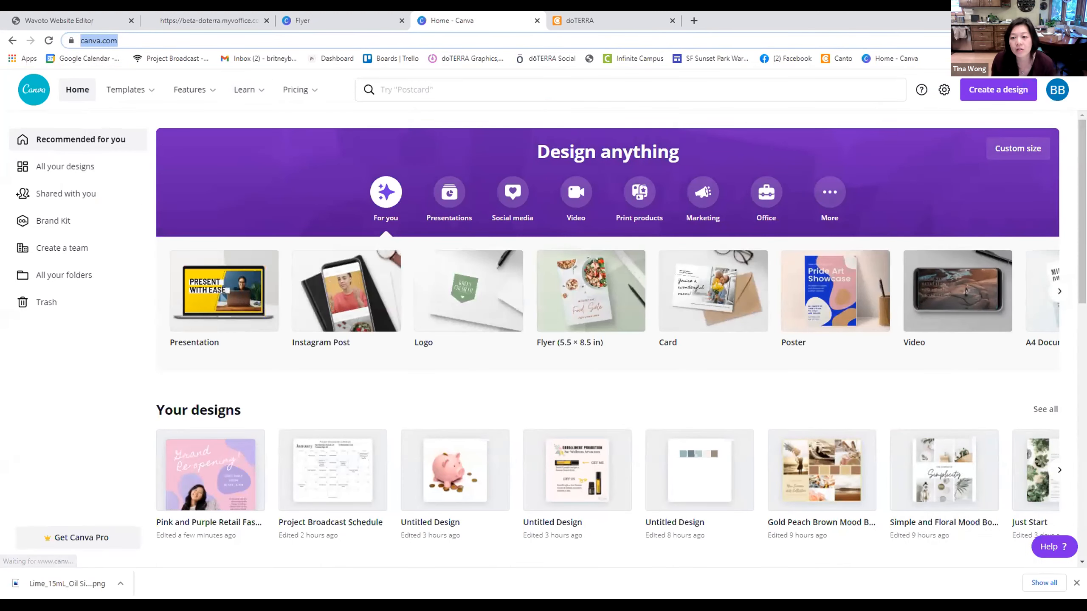
click(115, 211)
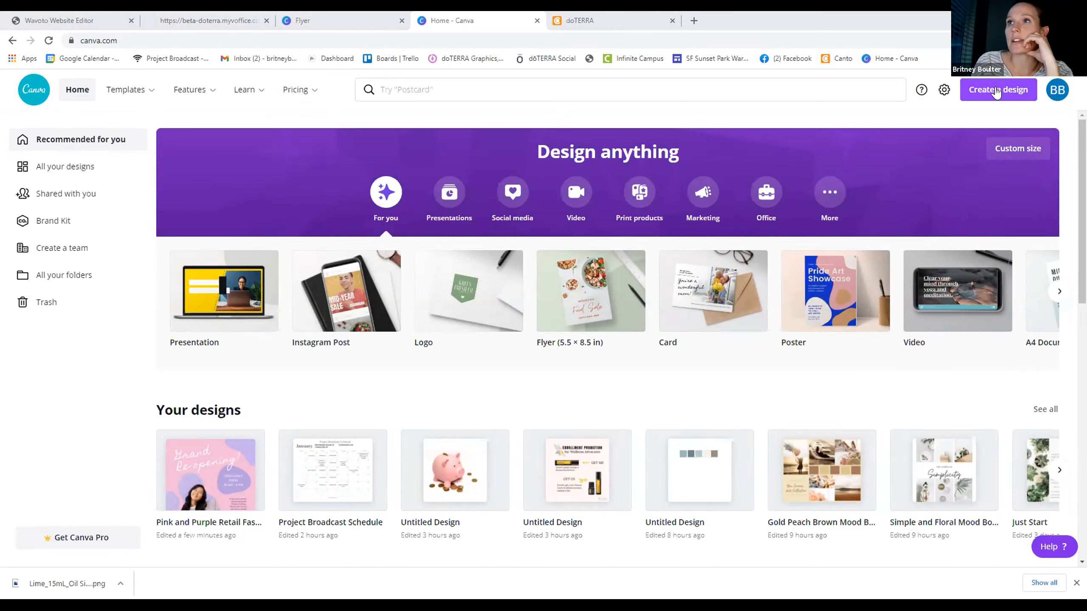
- Browse the design types and create a new blank design at the recent custom size 800 x 800 px
click(996, 90)
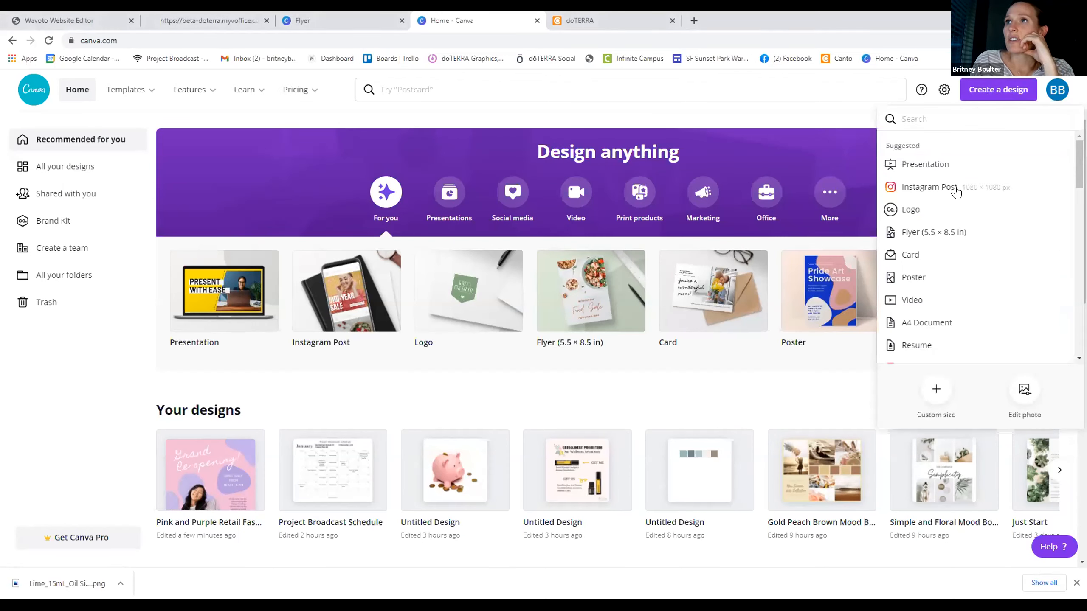
scroll(958, 227, down, 3)
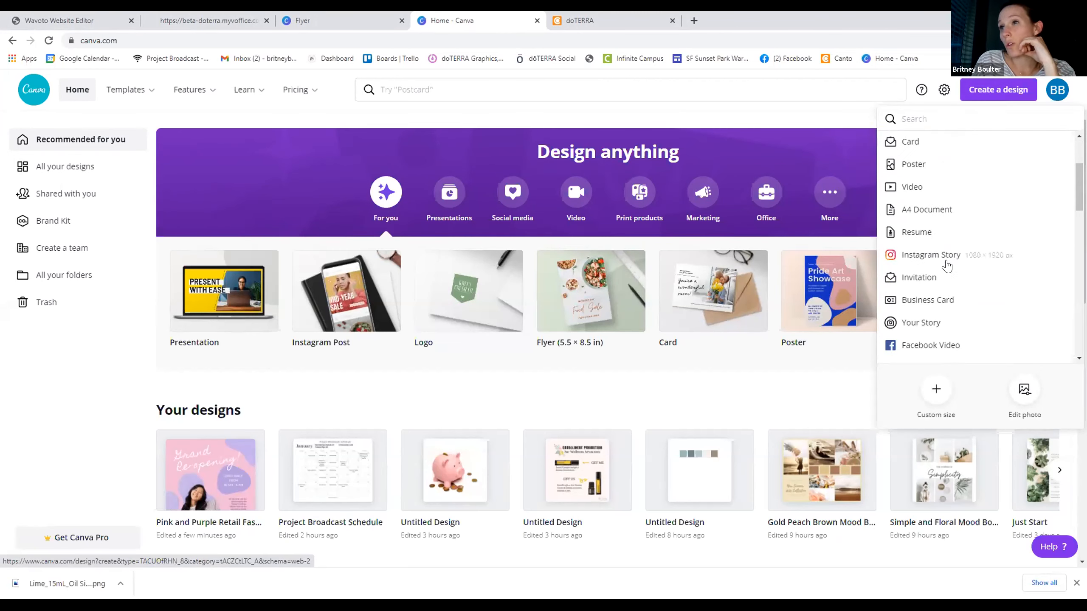
scroll(947, 266, down, 4)
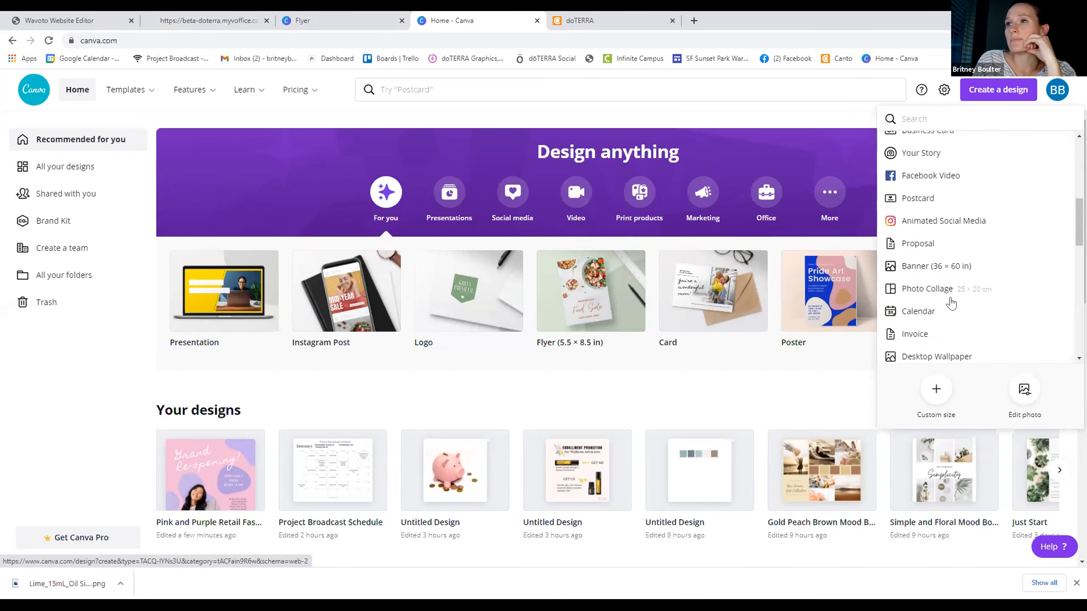
scroll(951, 304, down, 5)
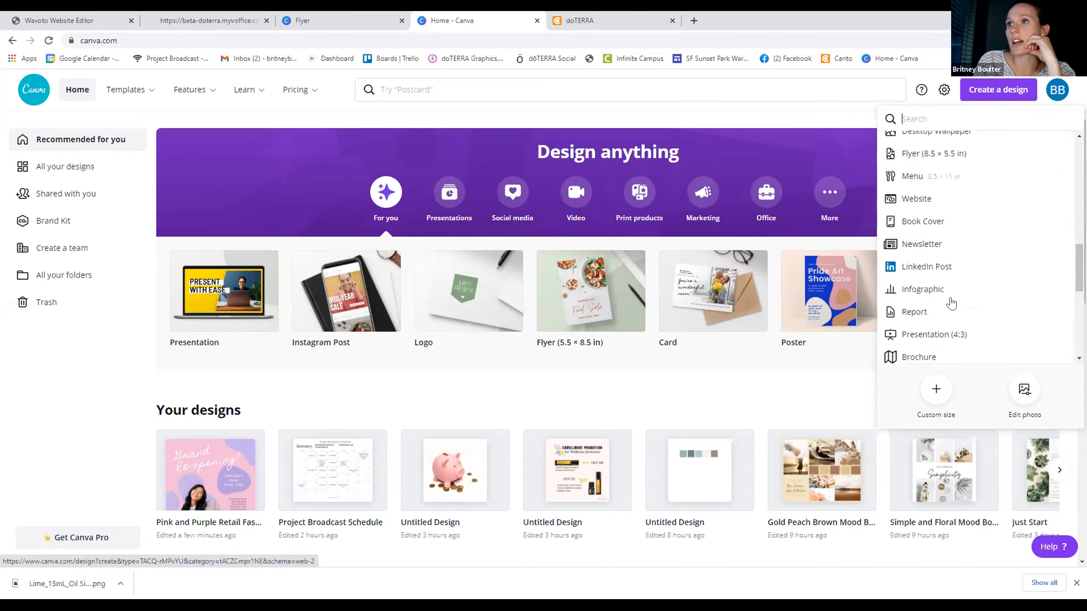
scroll(947, 305, down, 3)
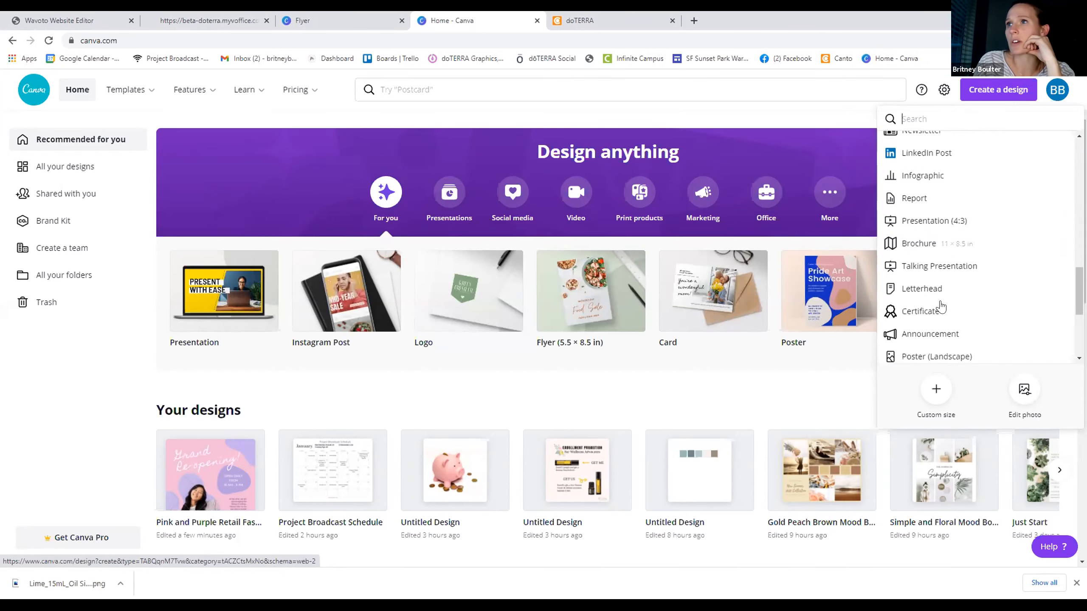
scroll(944, 309, up, 10)
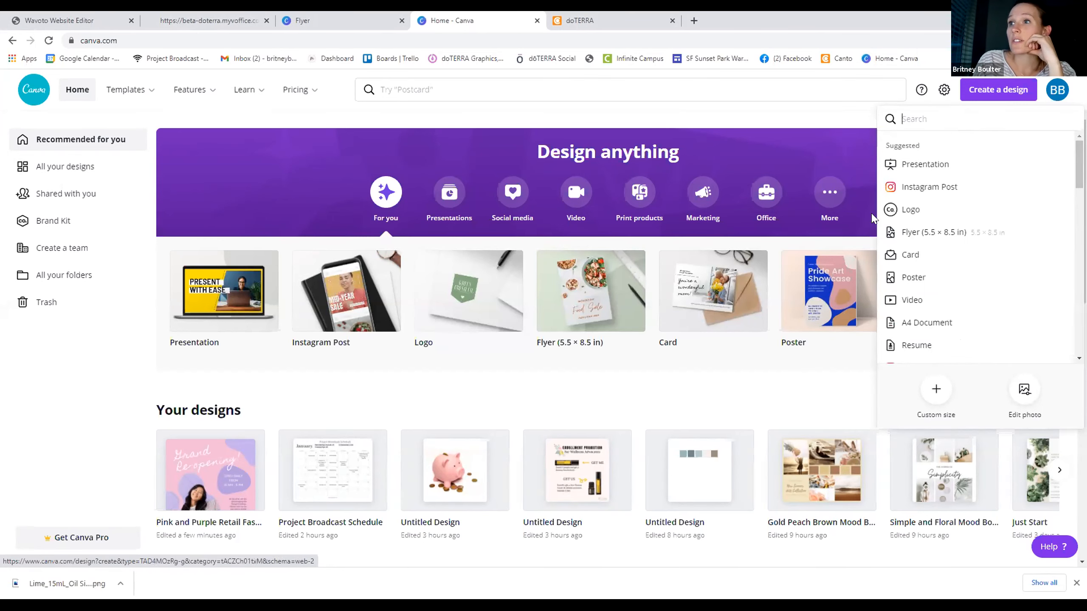
click(935, 389)
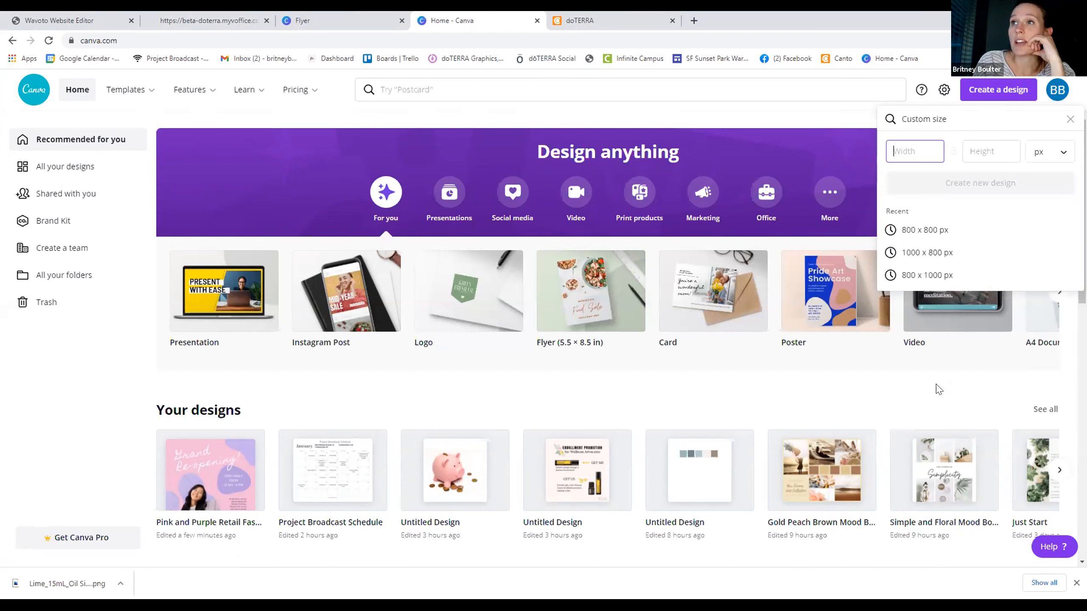
click(924, 231)
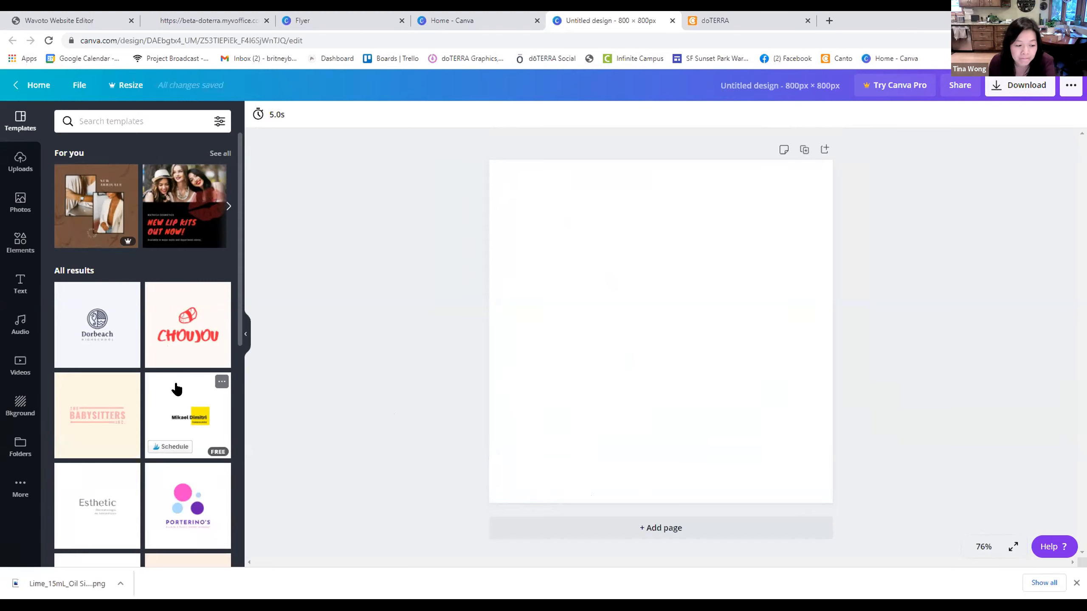
- Look through the suggested templates and glance at the available elements for the blank square design
scroll(176, 389, down, 5)
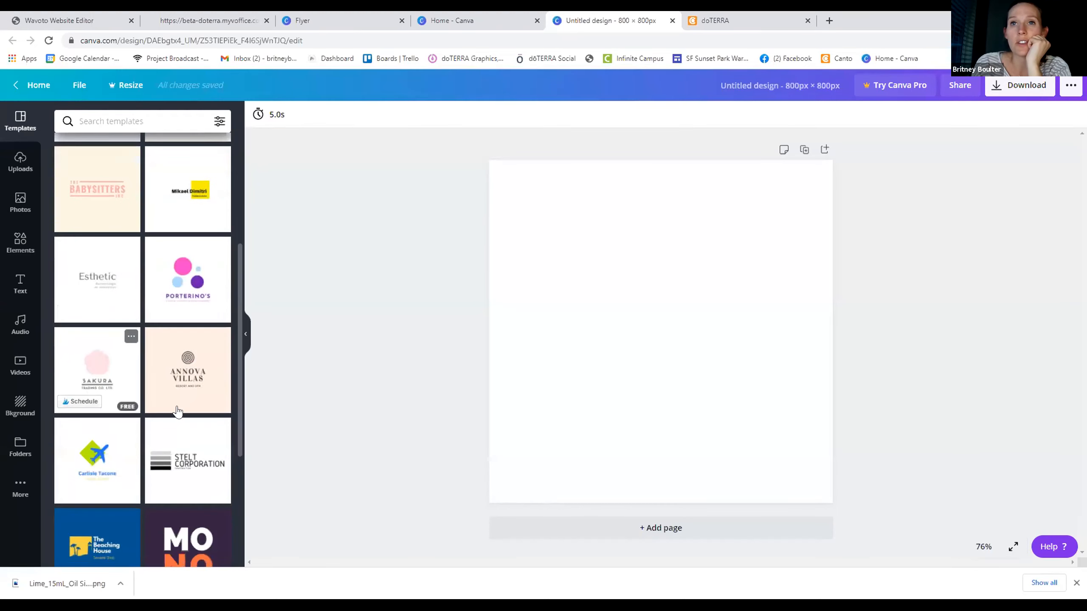
scroll(148, 437, down, 4)
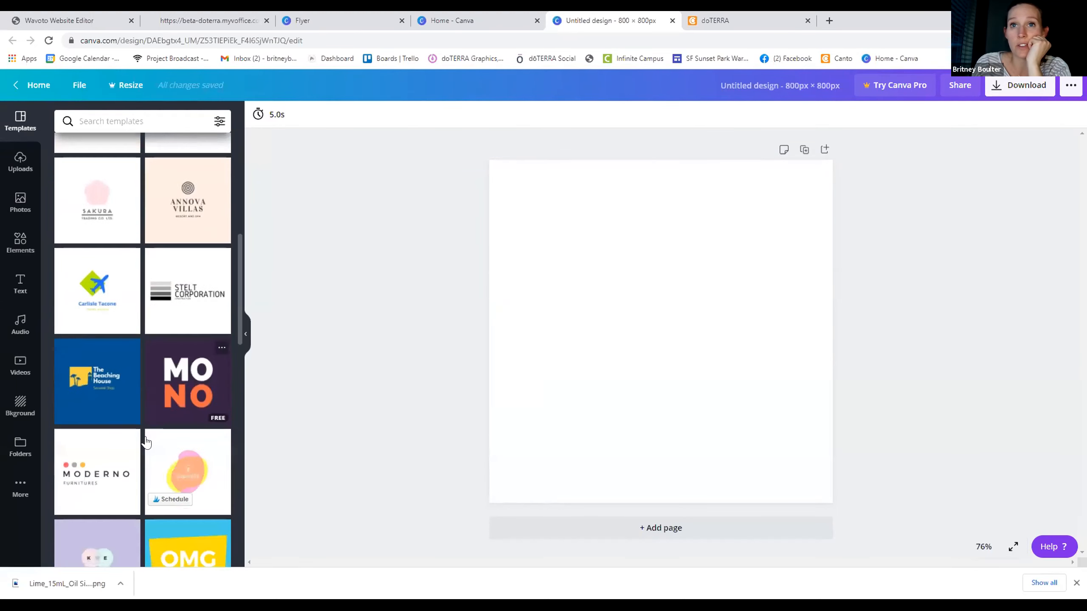
scroll(146, 443, down, 4)
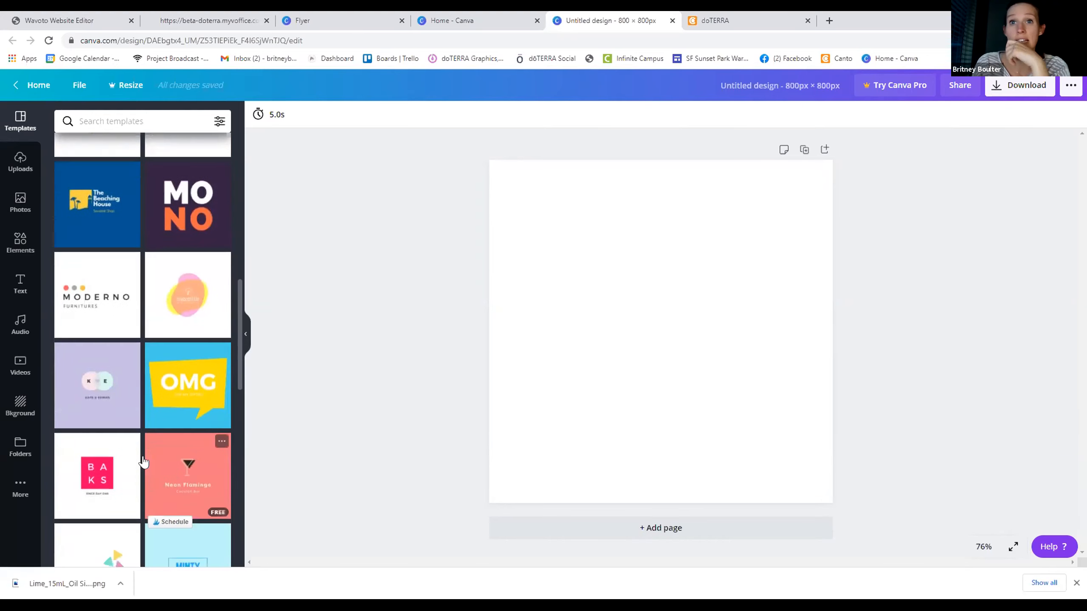
scroll(144, 463, down, 6)
scroll(170, 469, up, 15)
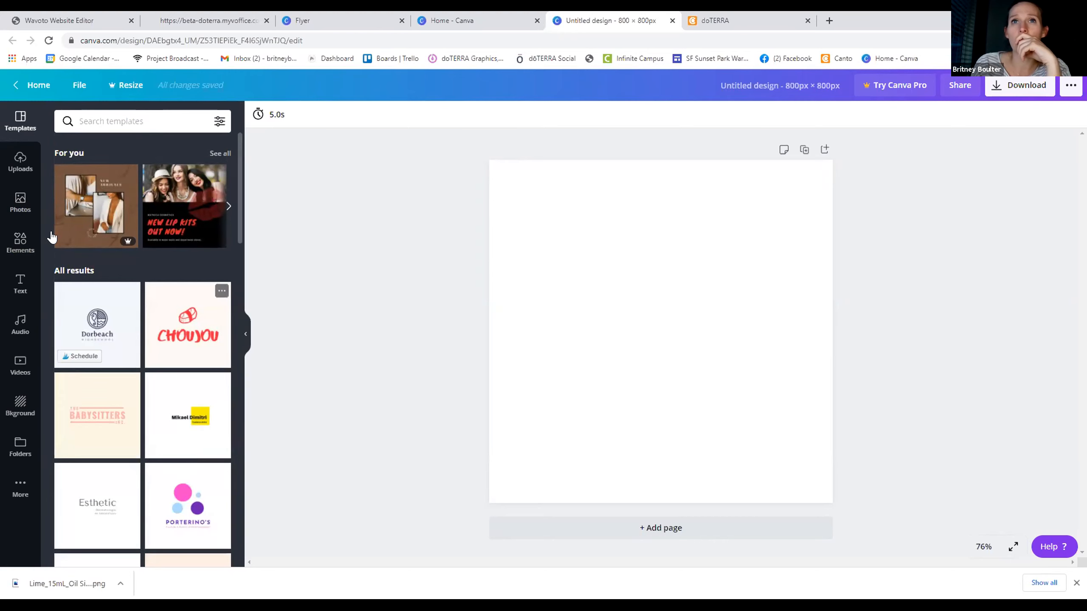
click(20, 242)
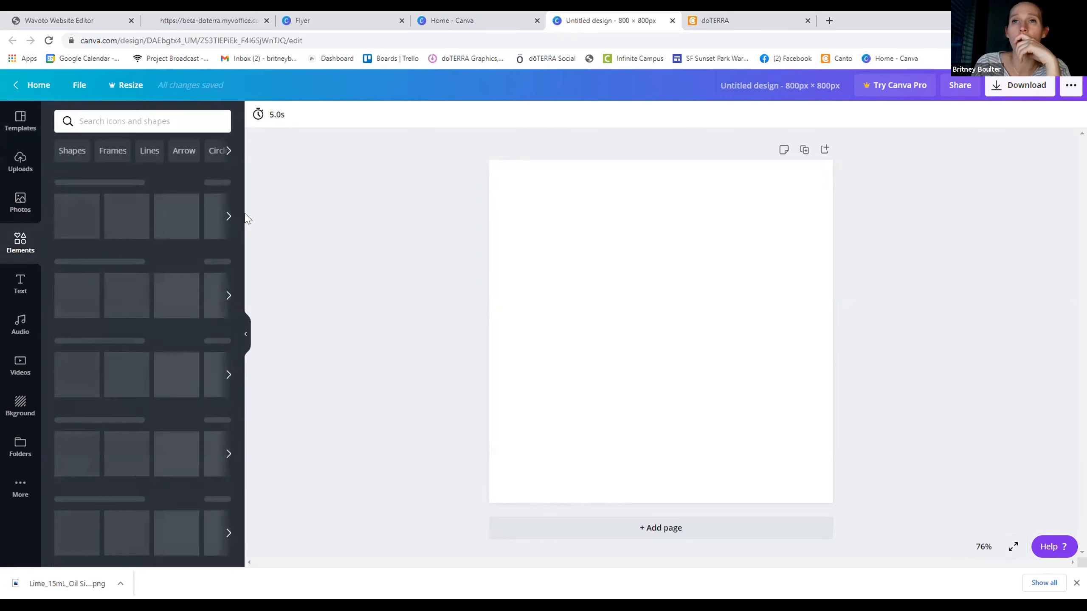
- Browse the uploaded images for a photo to fill the blank 800 x 800 px page
click(20, 162)
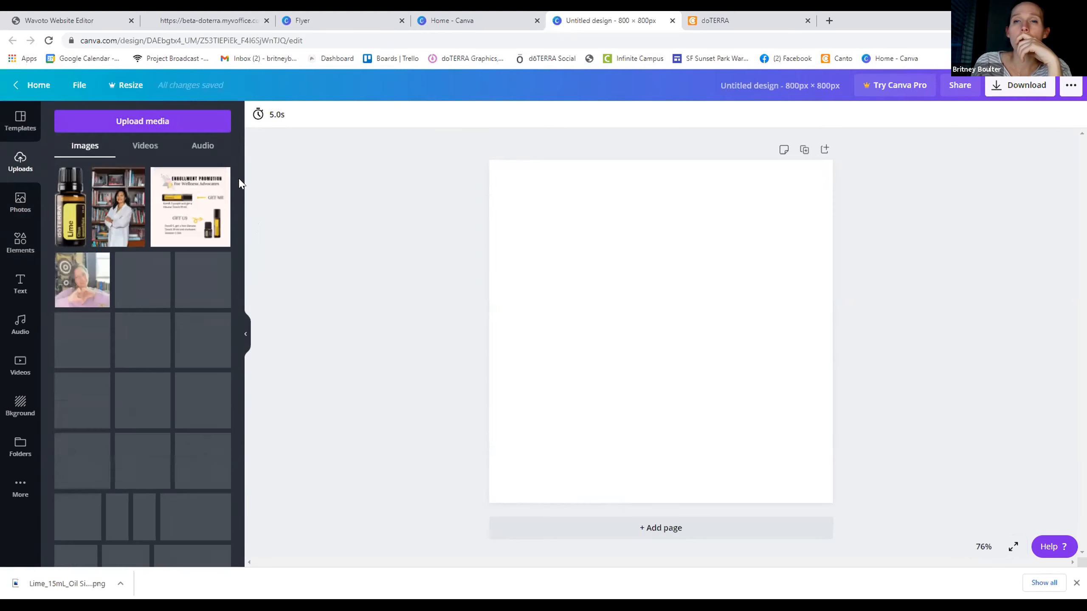
drag(239, 213, 236, 373)
scroll(179, 428, up, 3)
scroll(175, 432, down, 10)
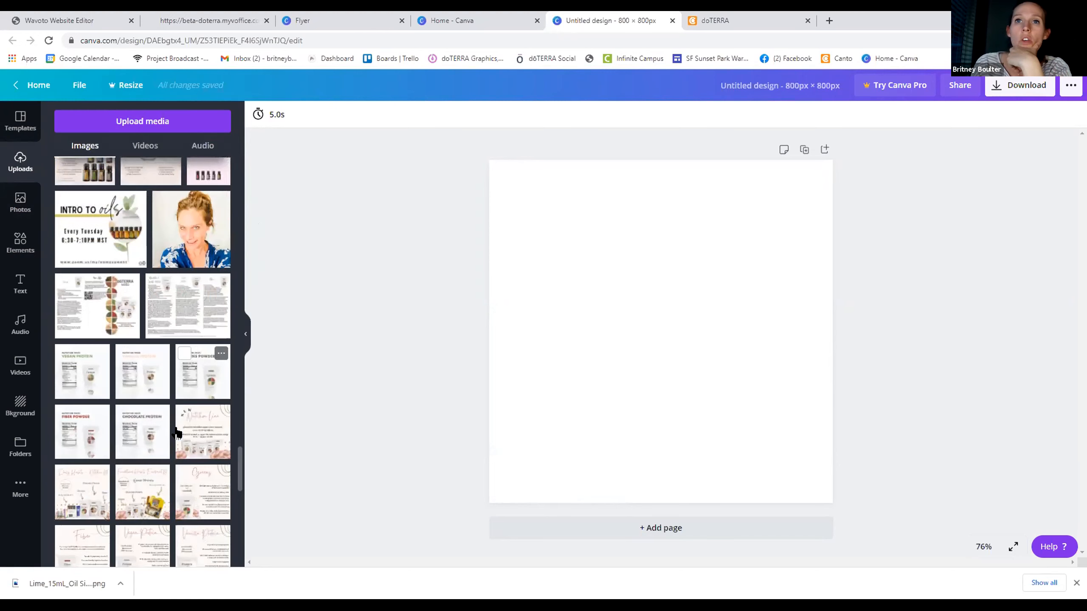
scroll(176, 434, down, 10)
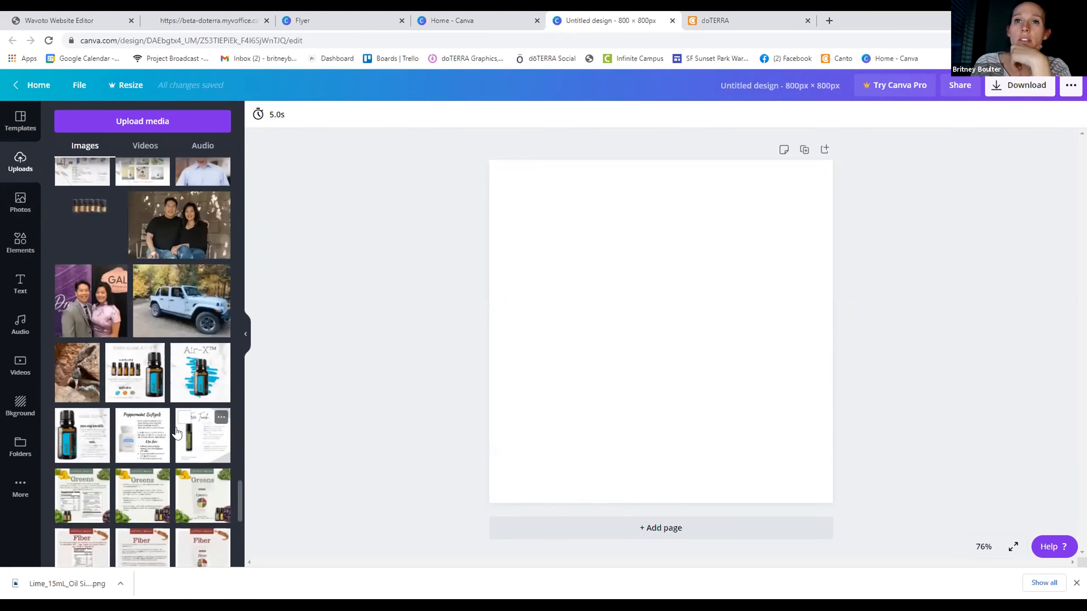
scroll(195, 441, down, 4)
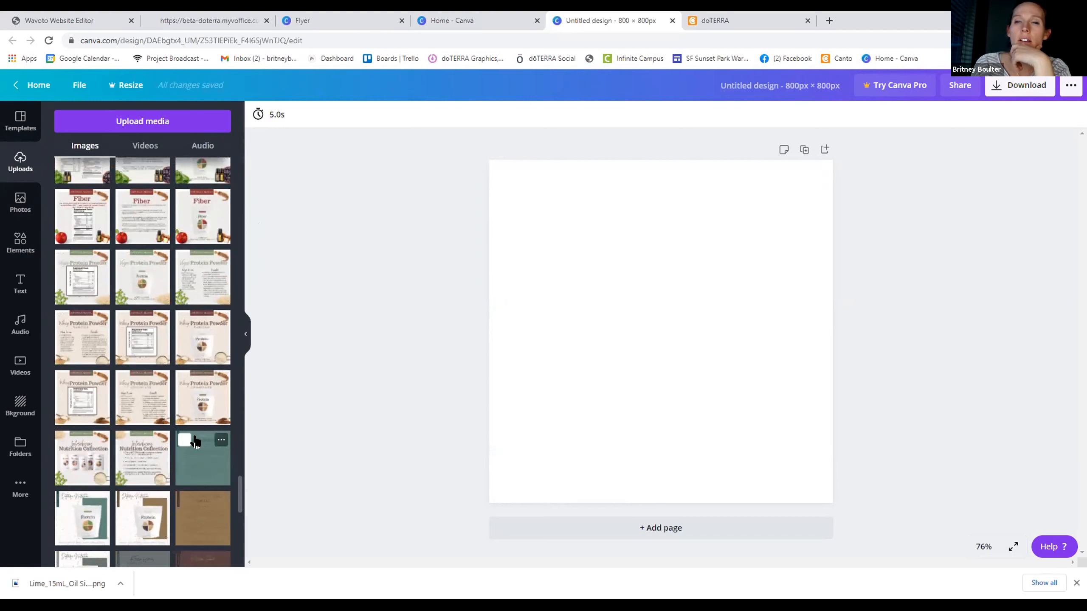
scroll(194, 441, down, 8)
scroll(194, 441, down, 10)
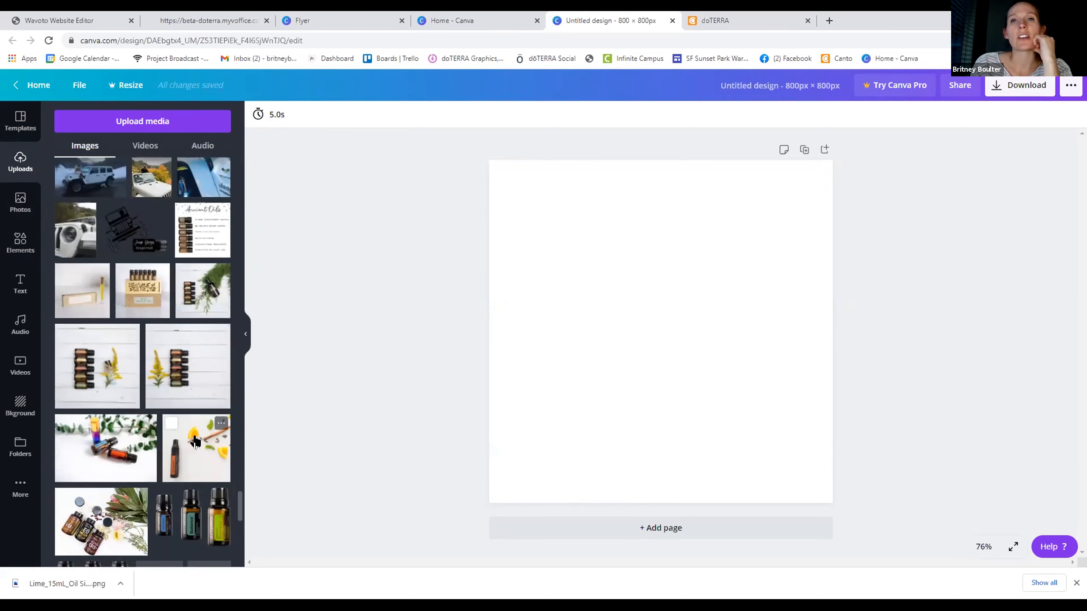
scroll(195, 441, down, 15)
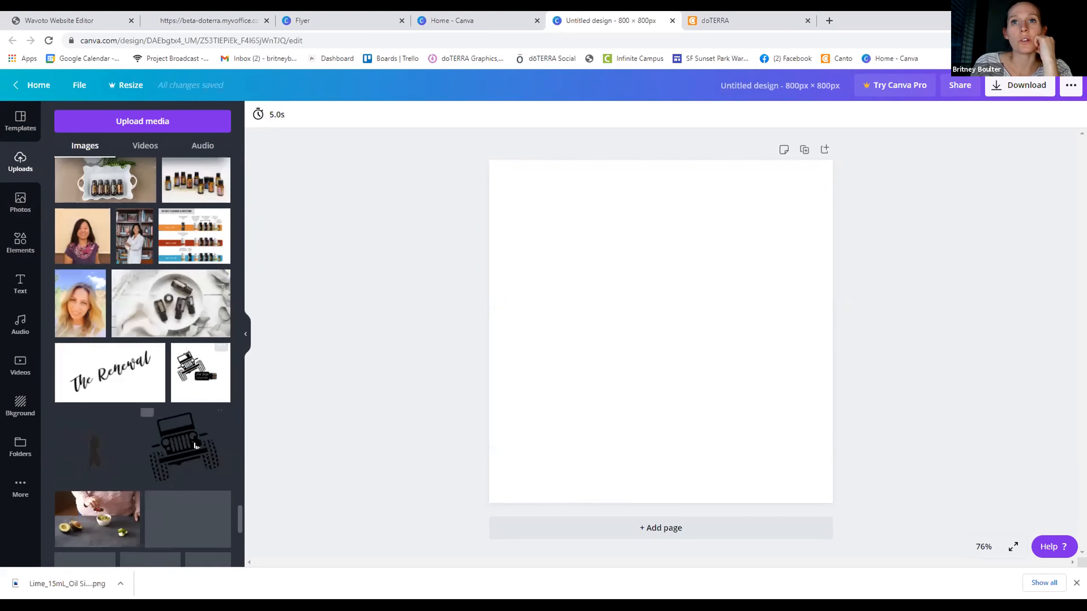
scroll(204, 452, down, 9)
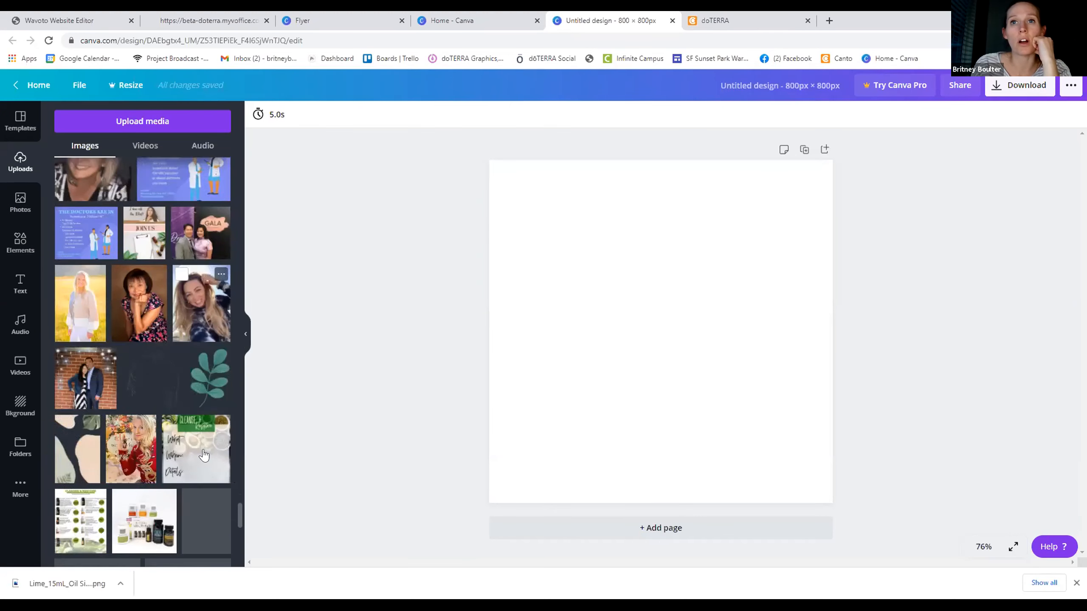
scroll(204, 455, down, 10)
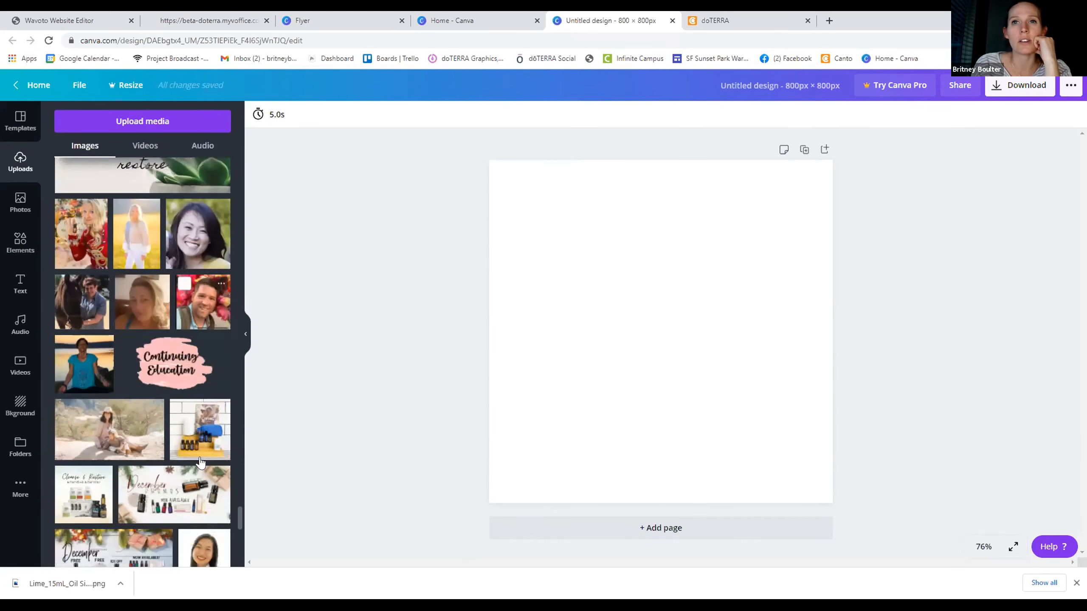
scroll(200, 463, down, 10)
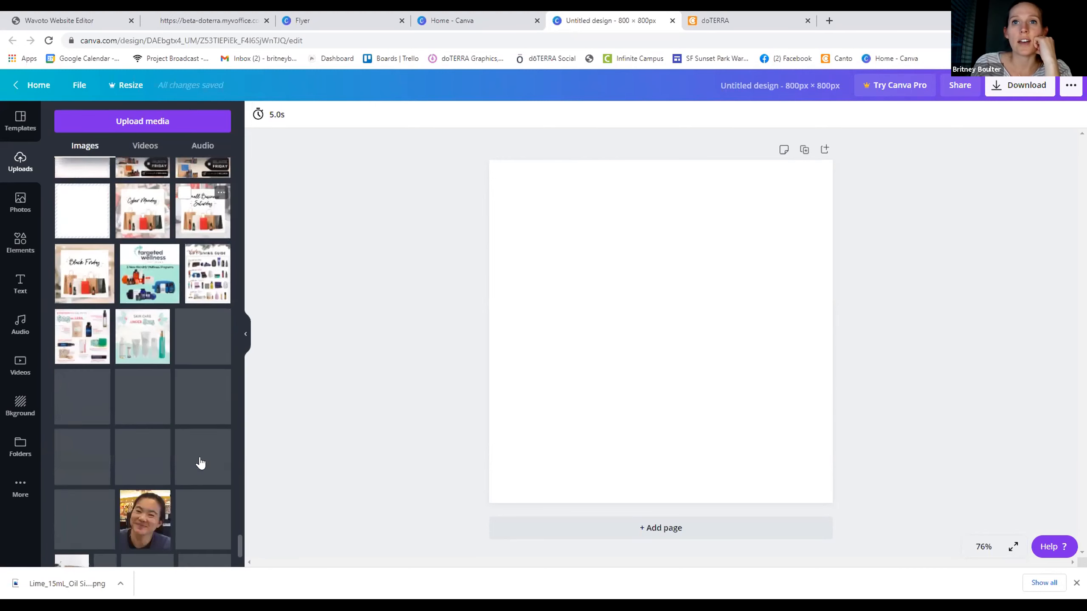
scroll(200, 462, down, 10)
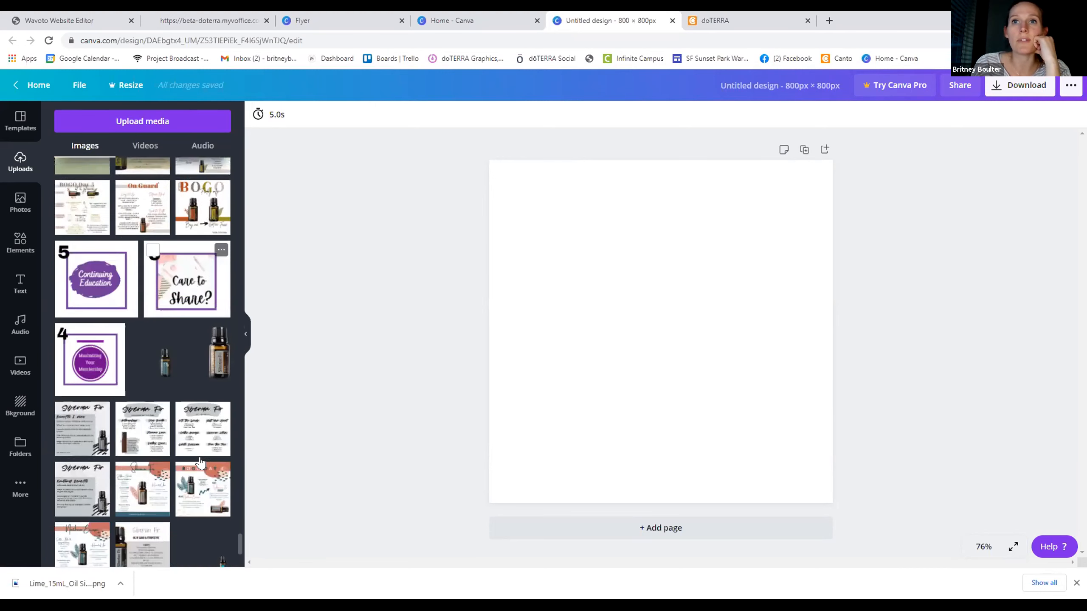
scroll(200, 462, down, 10)
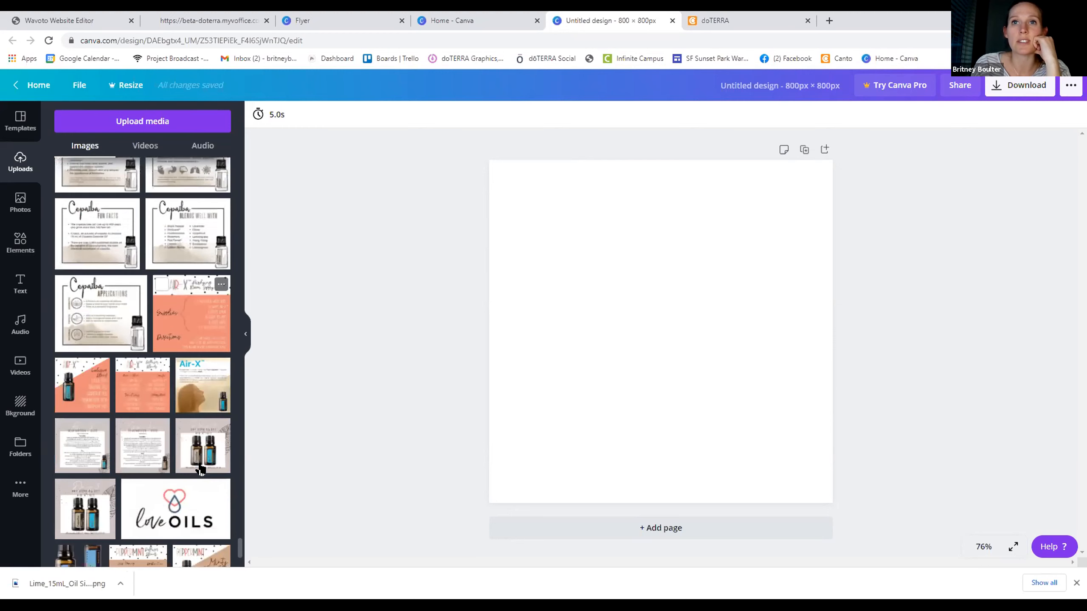
scroll(201, 468, down, 10)
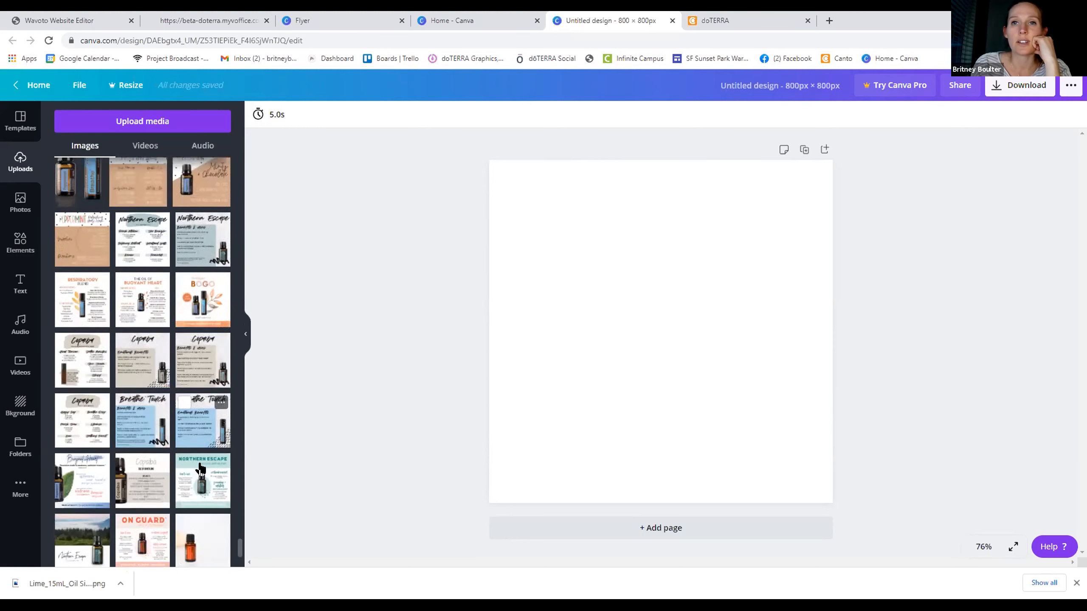
scroll(201, 461, down, 4)
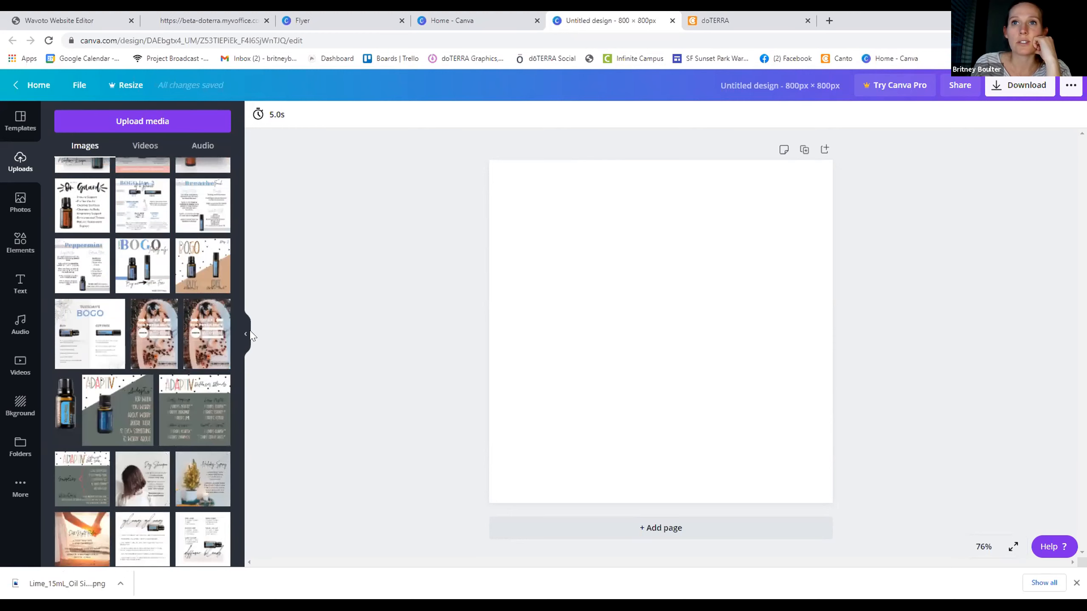
scroll(198, 337, down, 15)
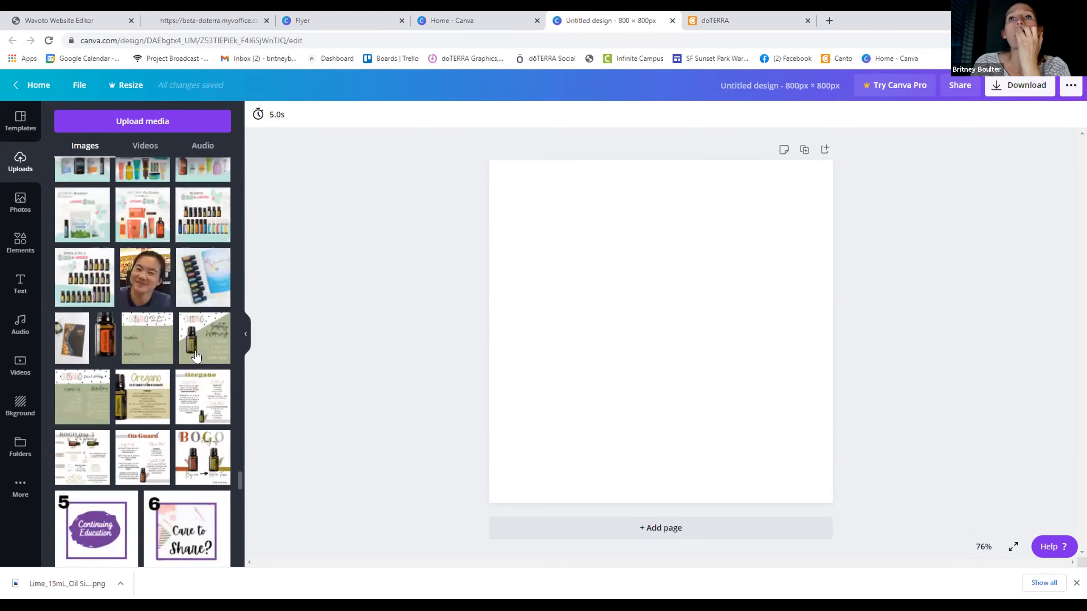
scroll(195, 361, down, 15)
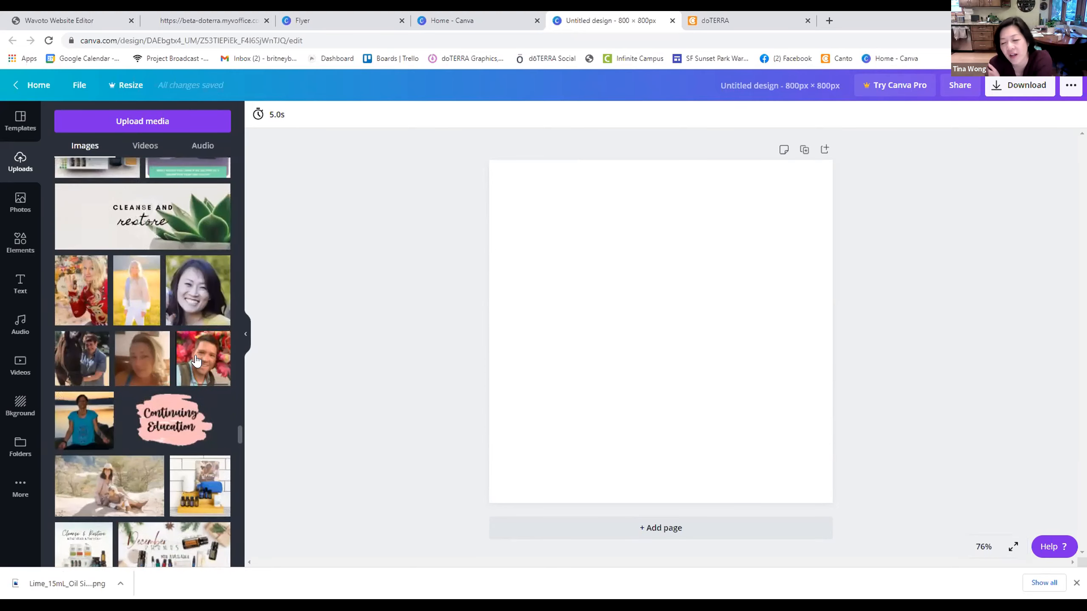
scroll(195, 361, up, 4)
scroll(196, 363, up, 10)
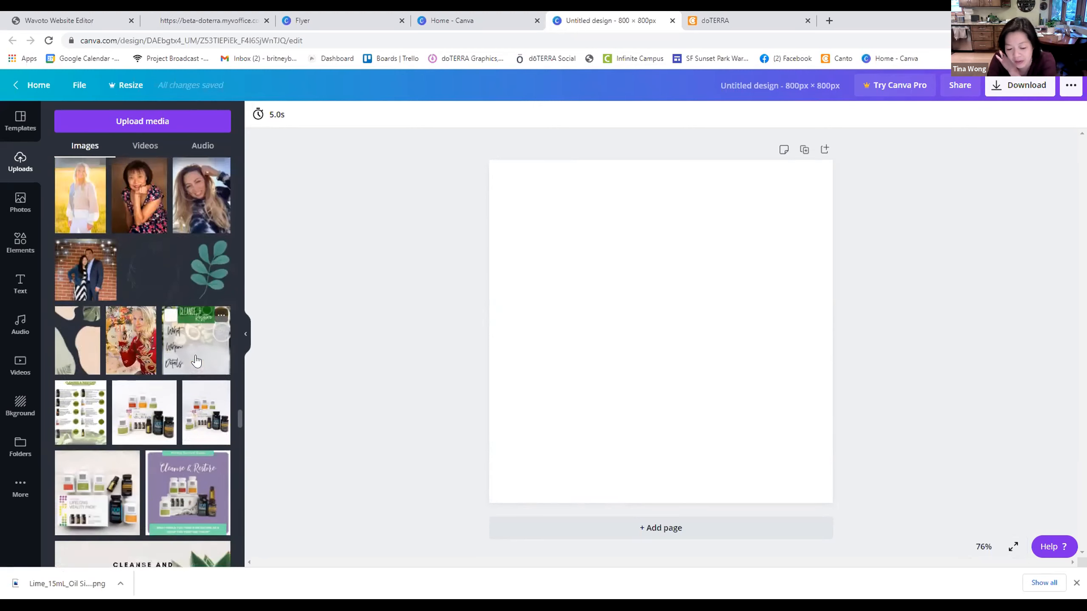
scroll(196, 374, up, 2)
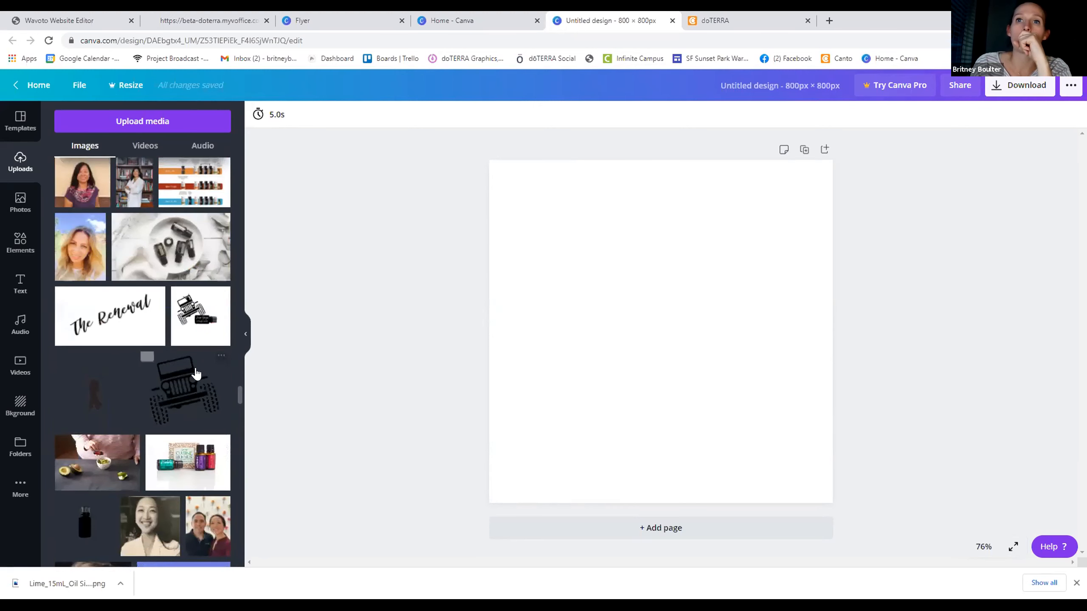
- Try the uploaded photo of three supplement bottles with flowers as a full-page image and delete it
scroll(197, 373, up, 15)
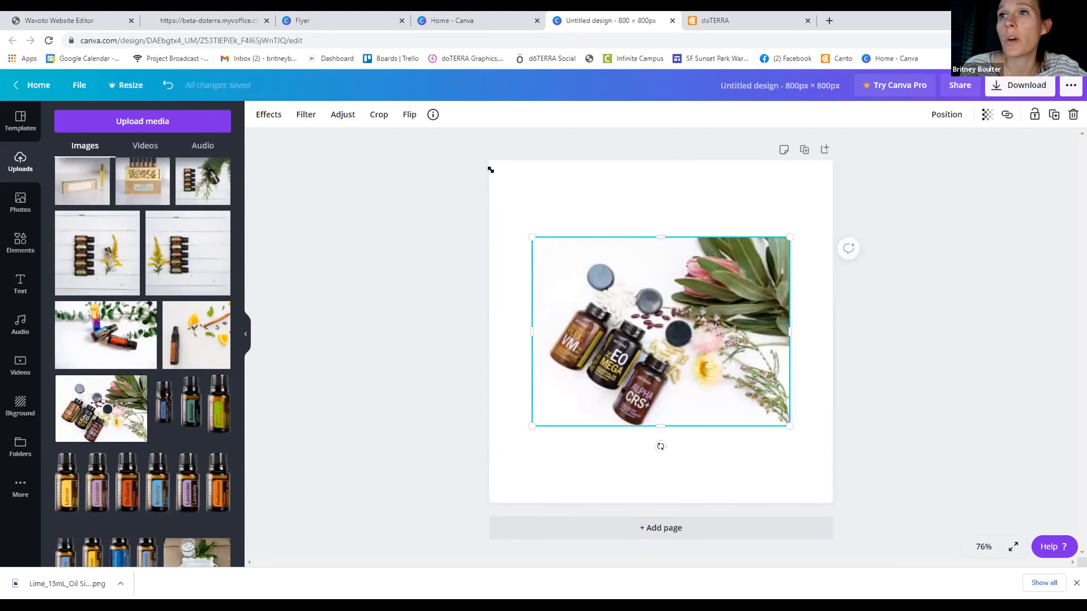
drag(491, 169, 468, 155)
drag(814, 478, 855, 551)
key(Delete)
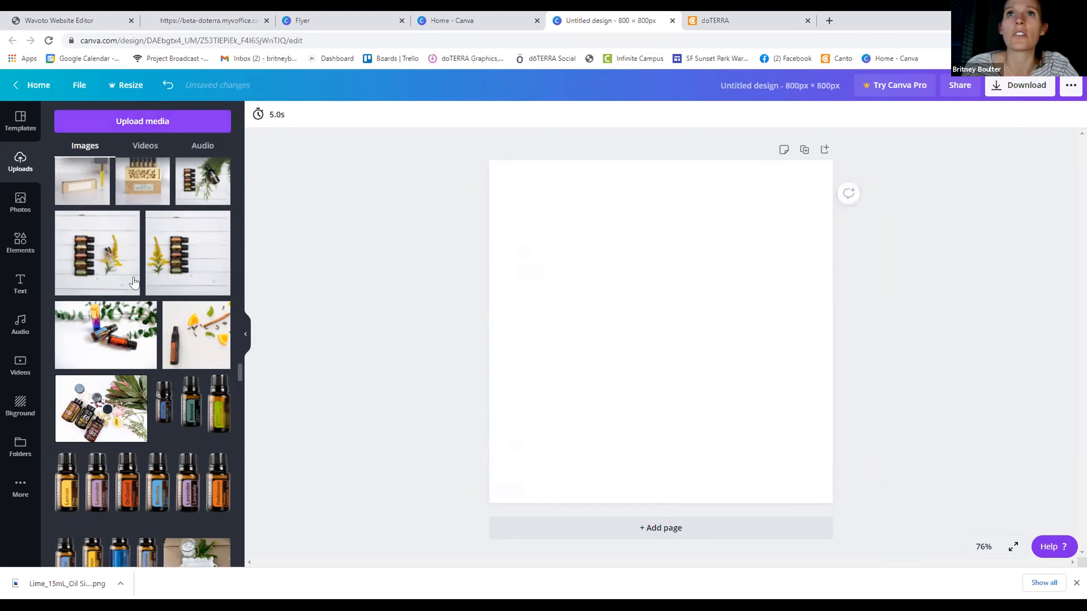
- Add the uploaded photo of five stacked oil bottles beside yellow flowers and enlarge it to about 807 x 807 to cover the page
scroll(181, 375, up, 2)
click(187, 366)
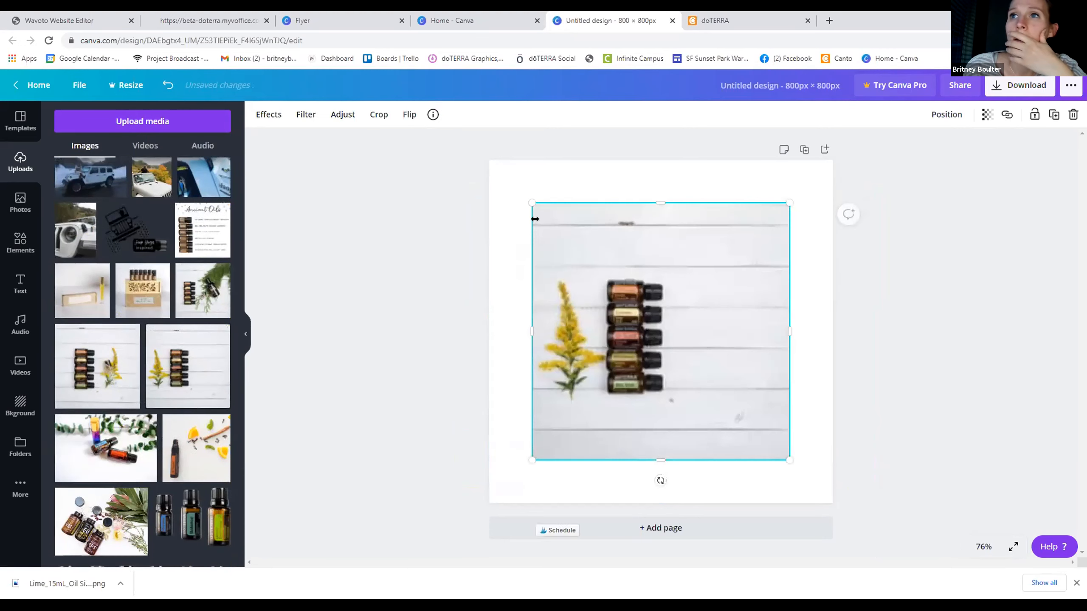
drag(504, 174, 489, 160)
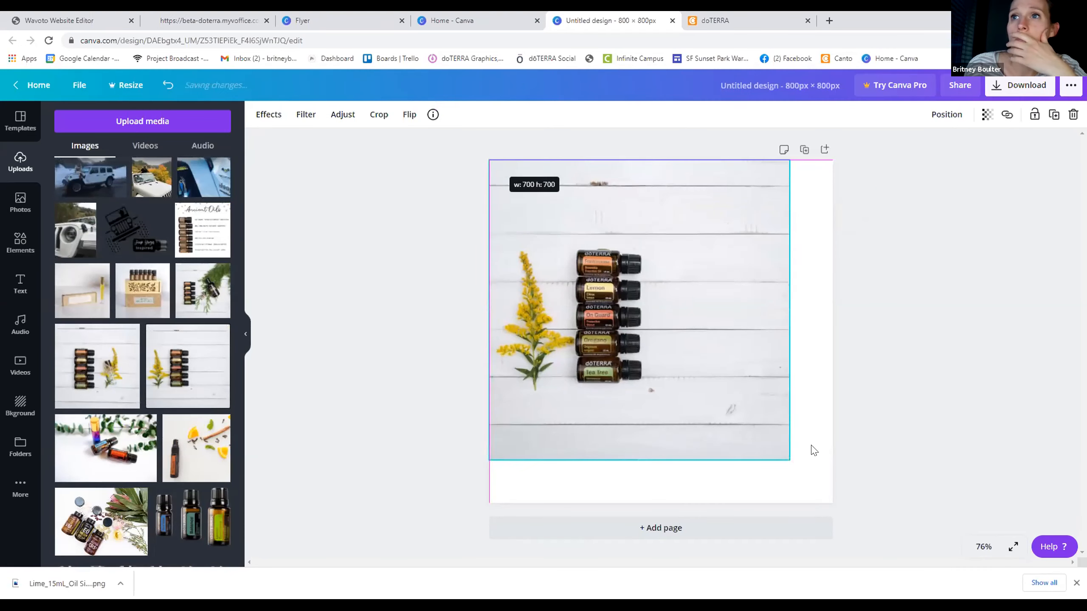
drag(813, 482, 830, 502)
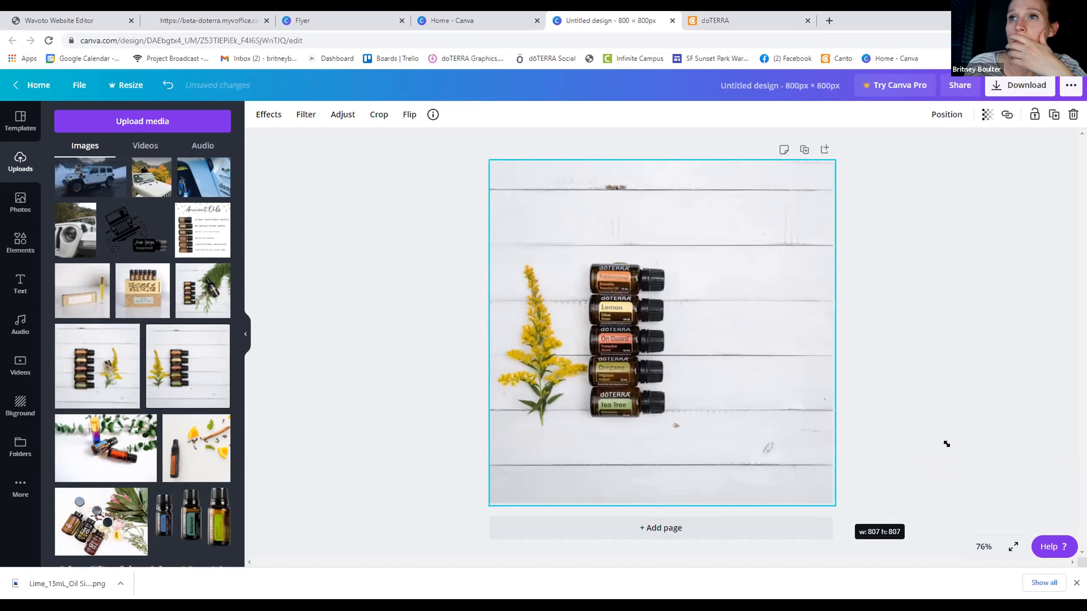
click(969, 380)
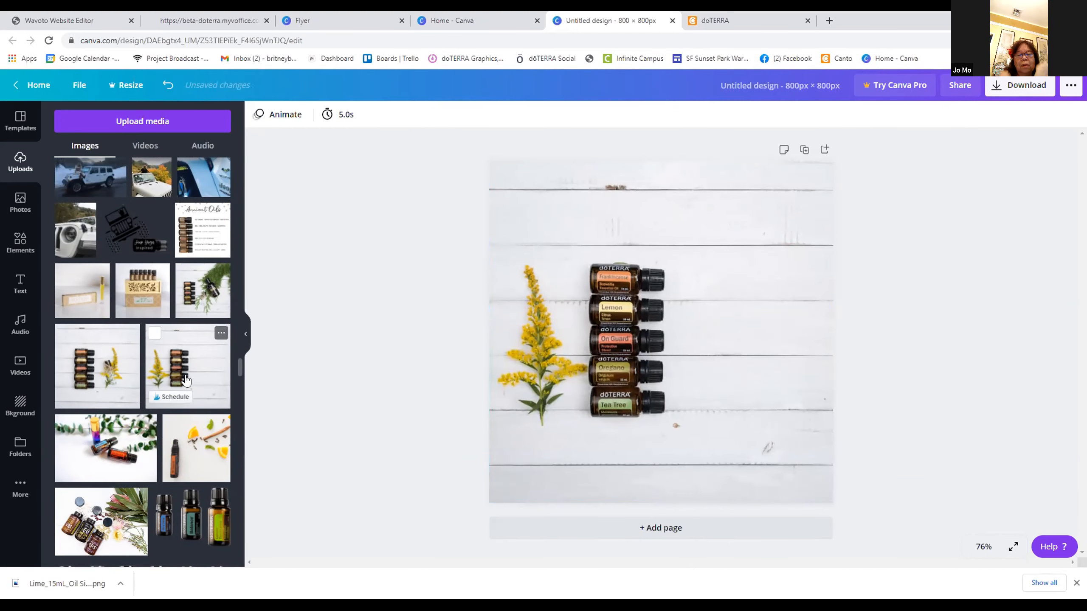
- Look back through the uploaded images up to the most recent uploads
scroll(186, 380, up, 10)
scroll(220, 407, up, 10)
scroll(226, 414, up, 10)
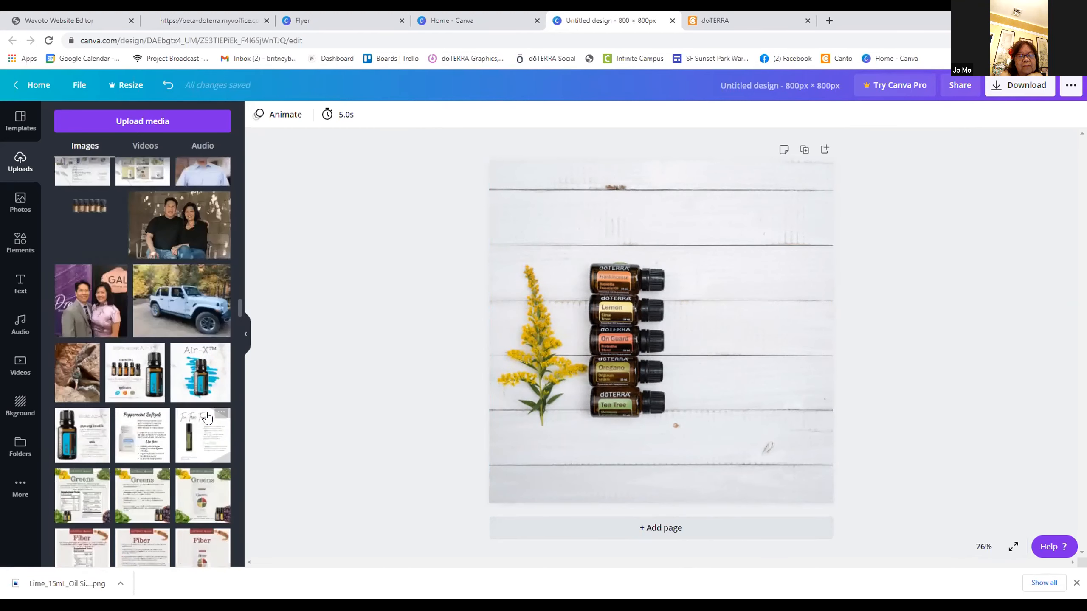
scroll(210, 421, up, 10)
scroll(214, 428, up, 10)
scroll(213, 427, up, 8)
scroll(213, 434, up, 15)
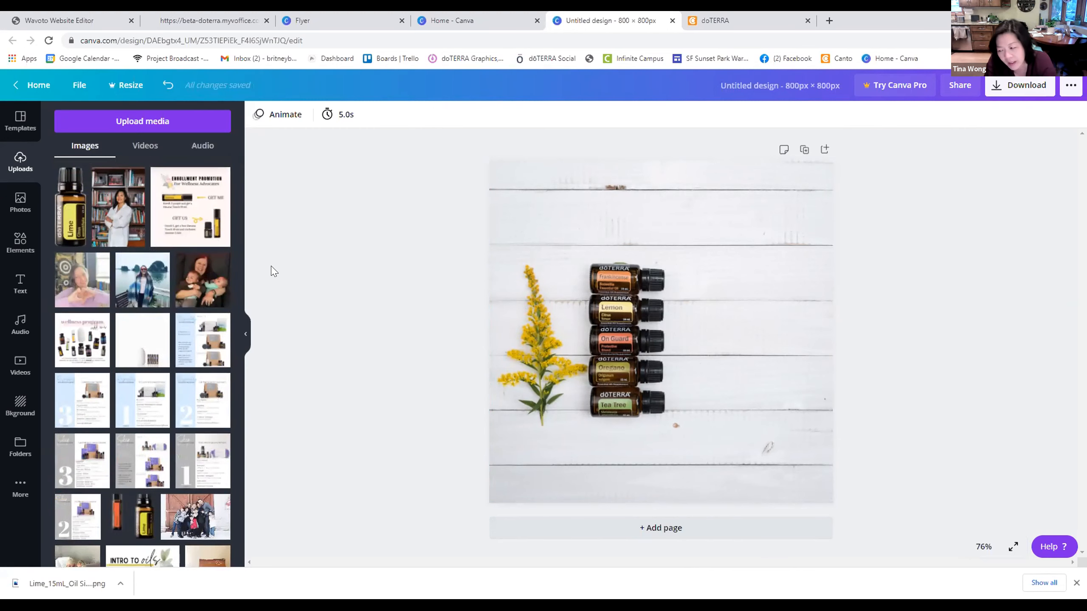
drag(239, 172, 237, 321)
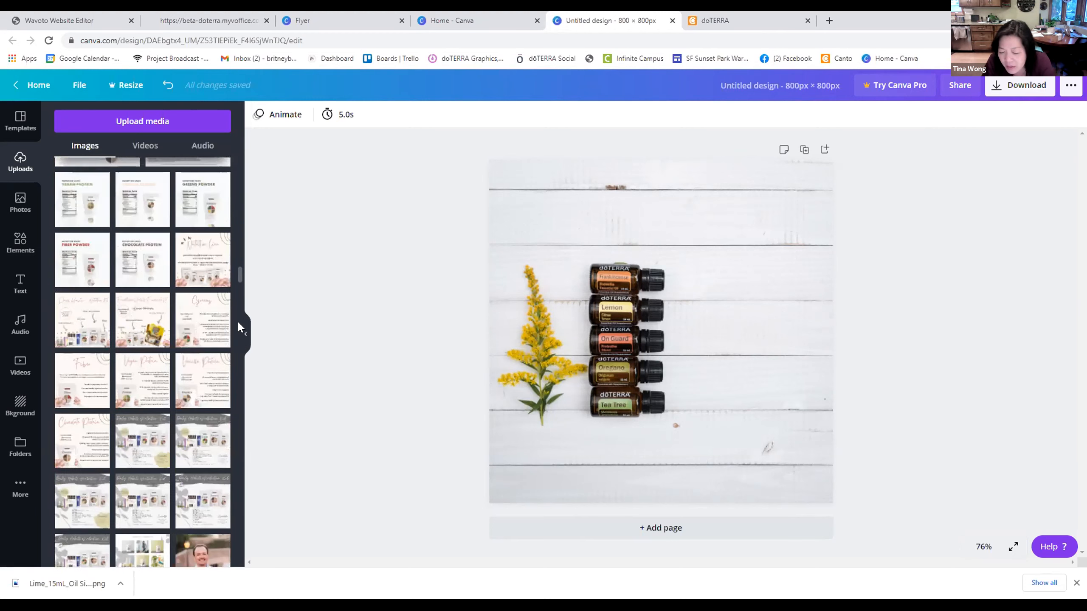
scroll(197, 390, up, 8)
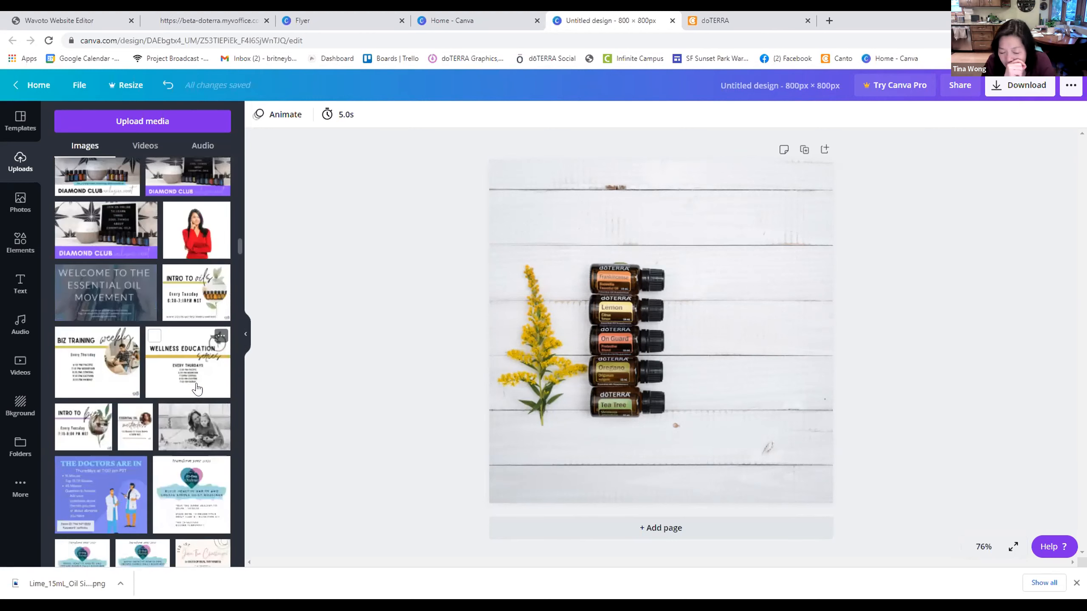
scroll(210, 411, up, 5)
scroll(215, 426, up, 10)
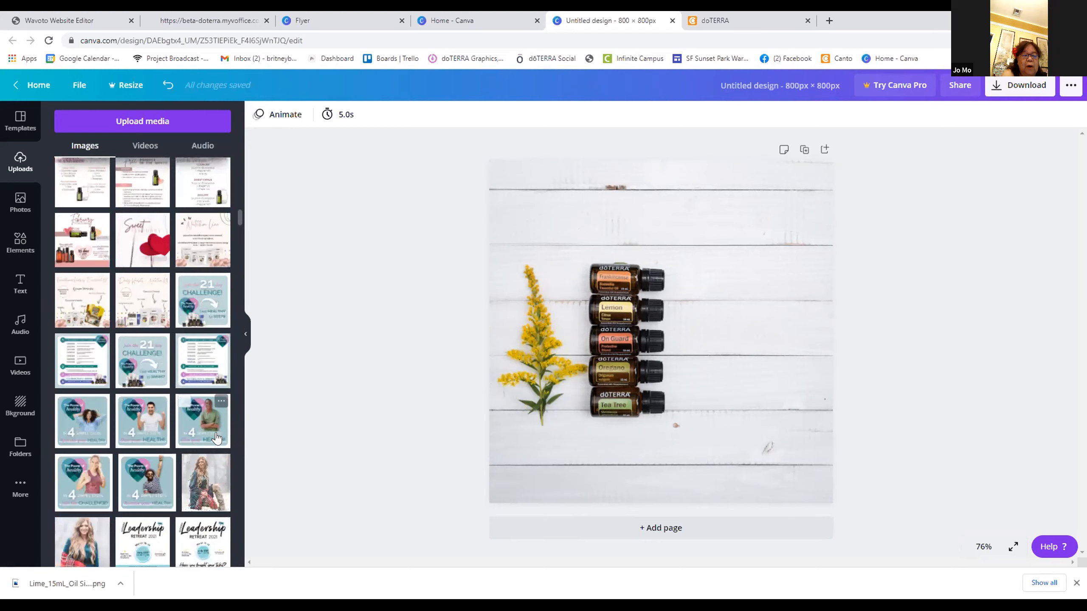
scroll(216, 455, up, 5)
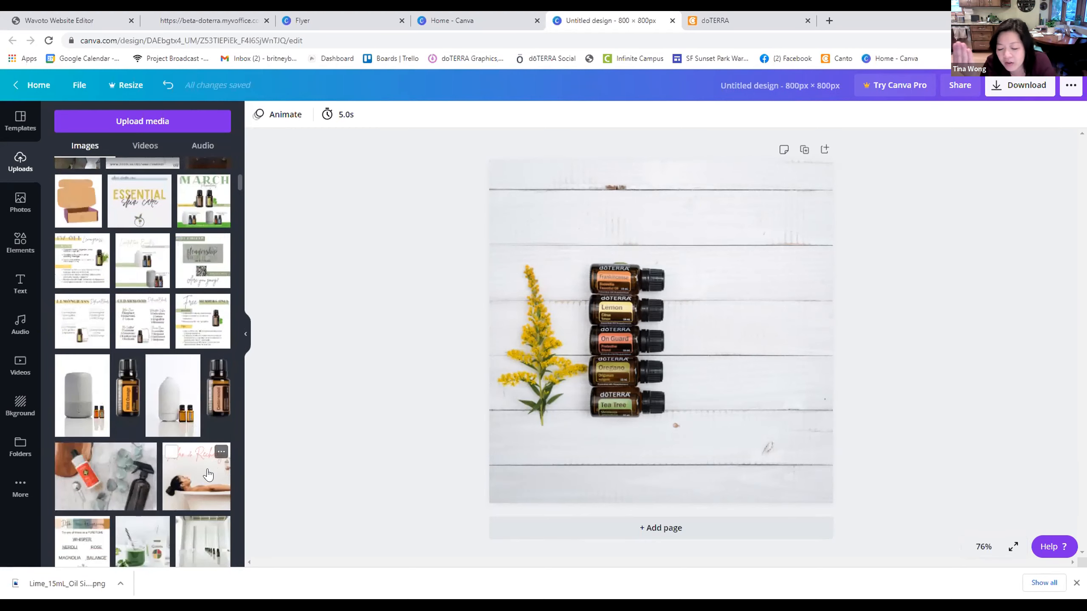
scroll(224, 492, up, 8)
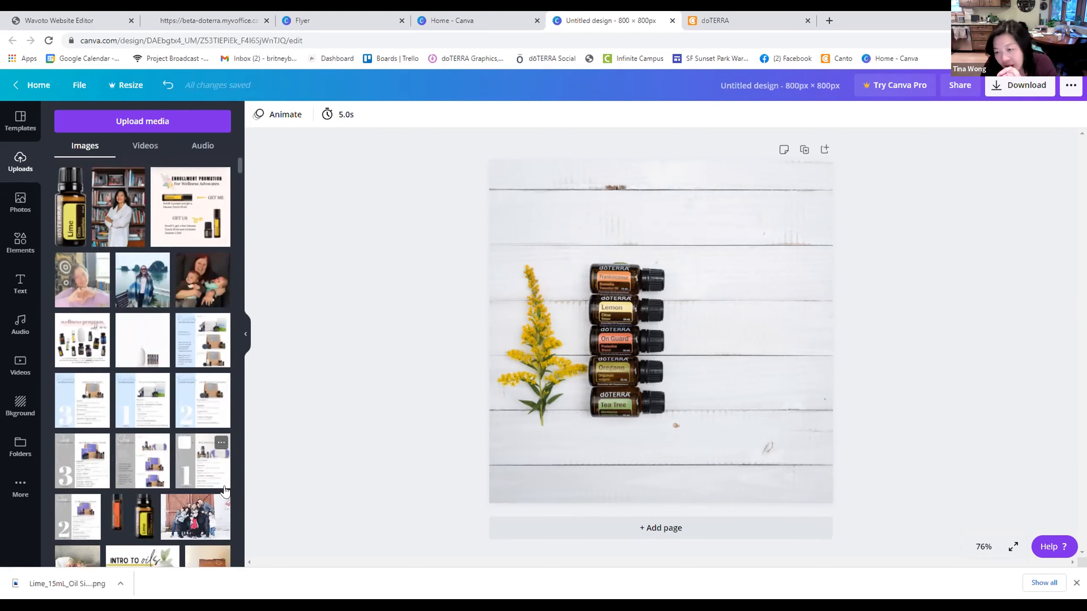
- Leave the 800 x 800 px design for the home page and open the untitled Enrollment Promotion design
scroll(225, 491, down, 5)
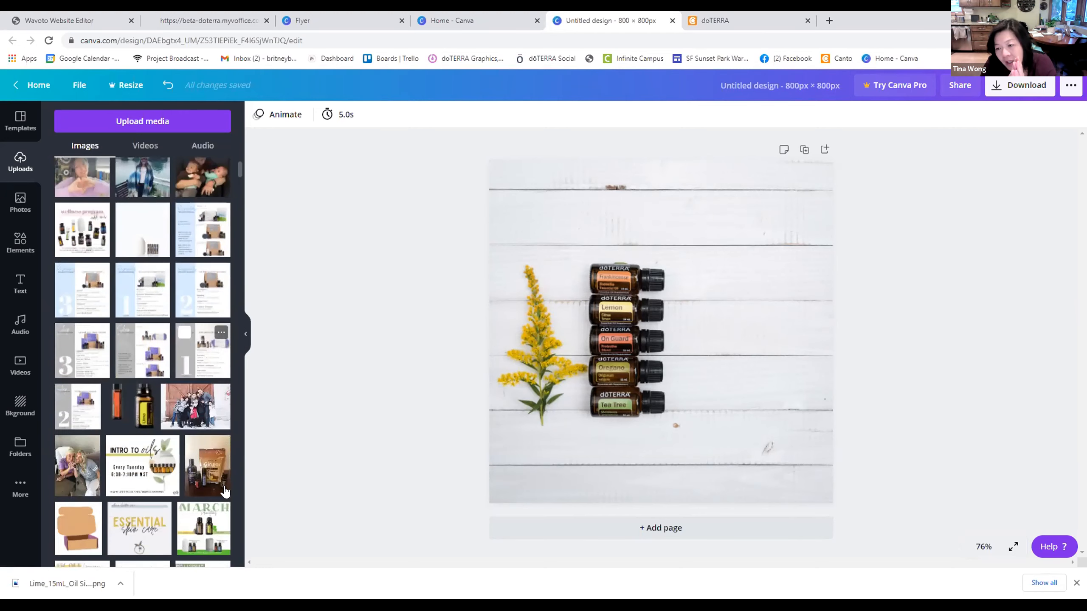
scroll(224, 491, up, 5)
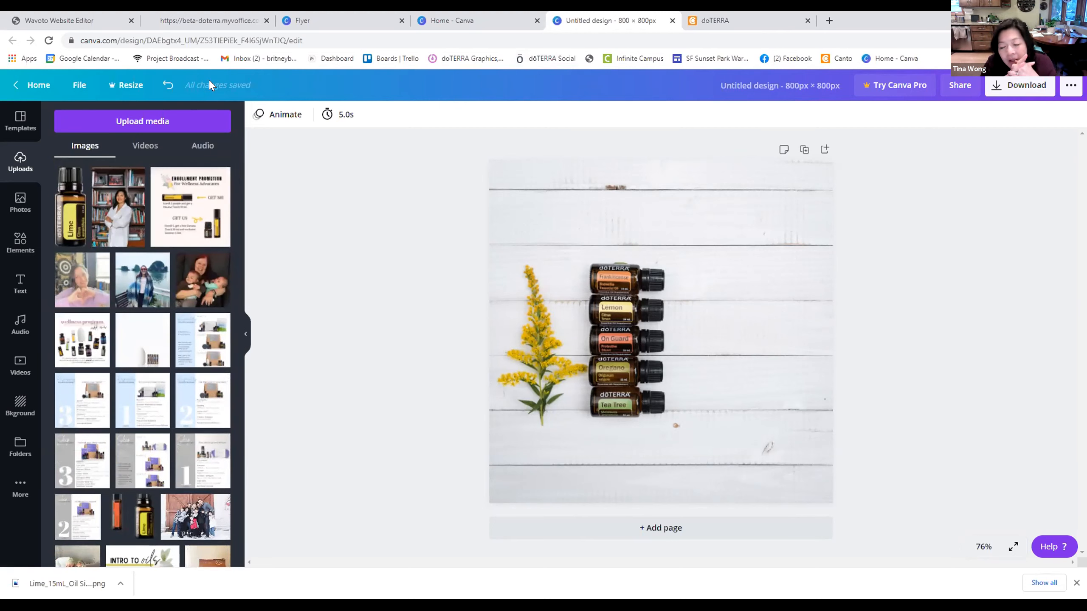
click(33, 85)
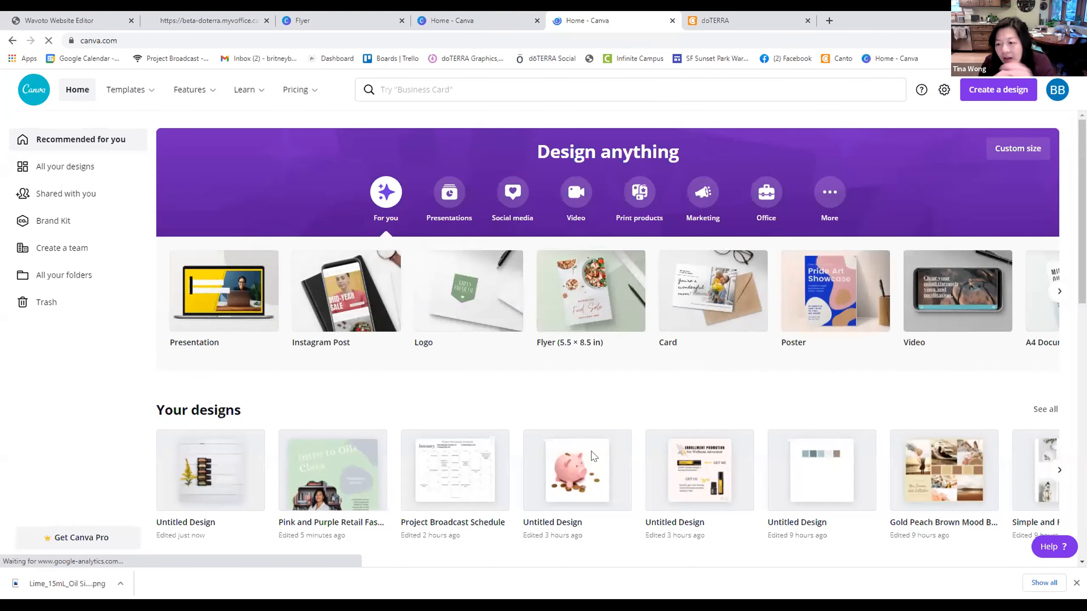
click(739, 487)
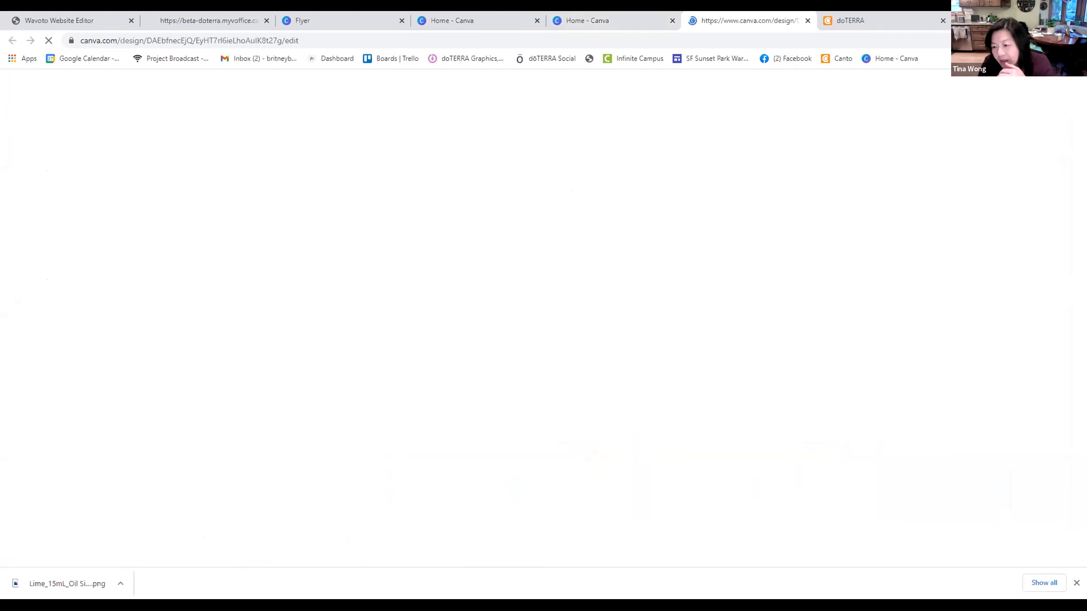
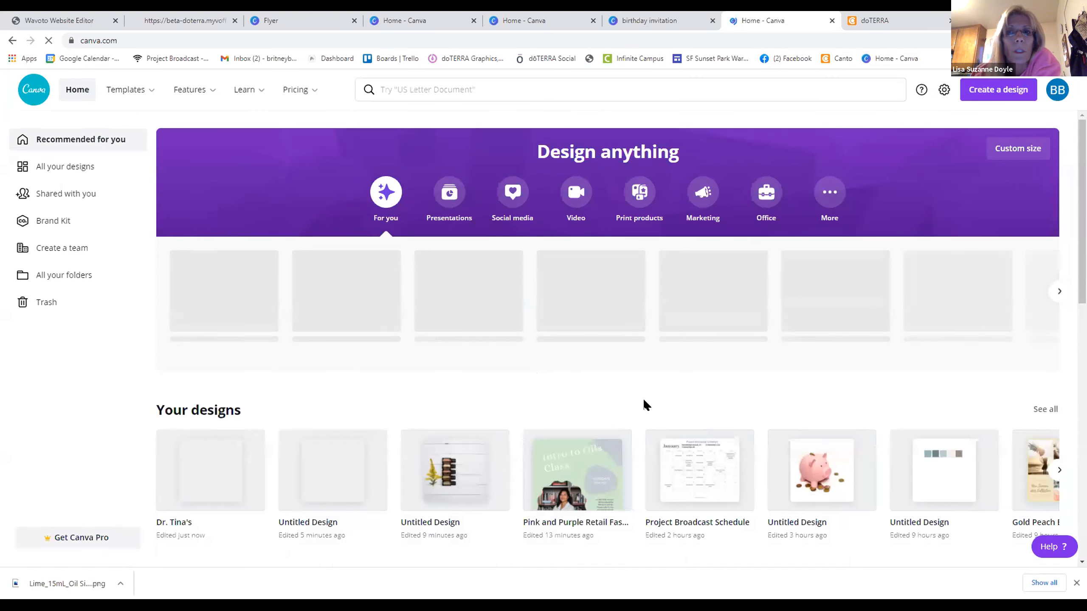
- Search the template library for "business cards"
click(899, 88)
text(business cards)
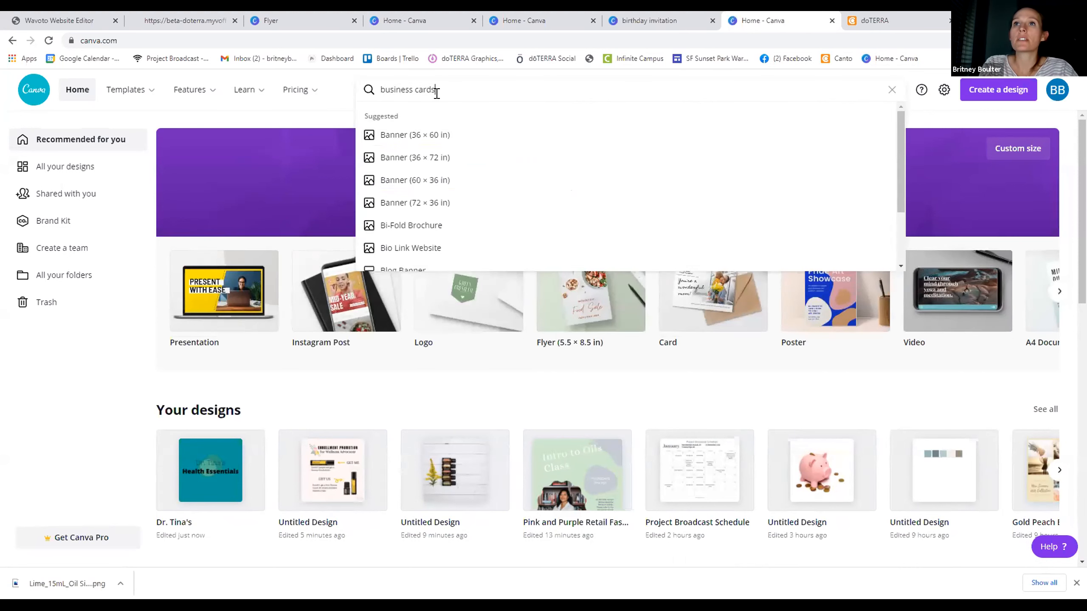
key(Return)
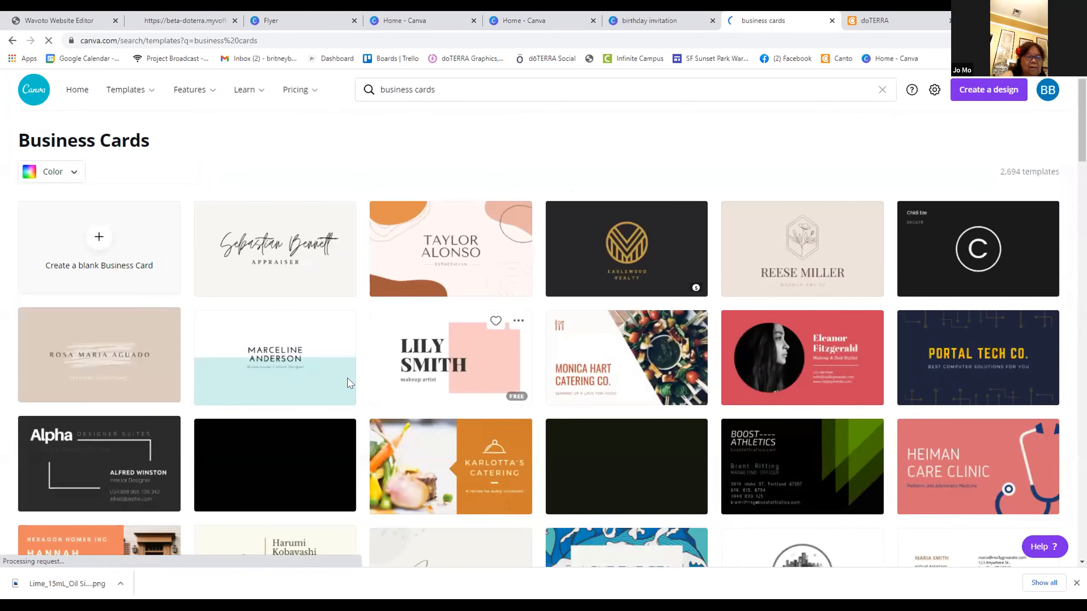
- Look through the range of business card templates and return to the home page
scroll(678, 416, down, 6)
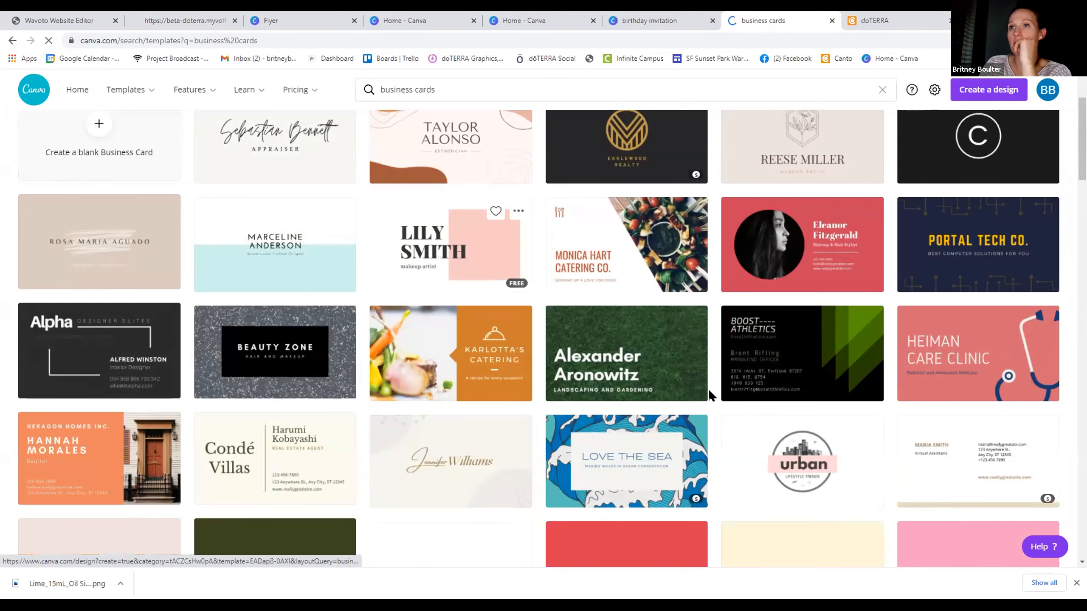
scroll(625, 425, down, 4)
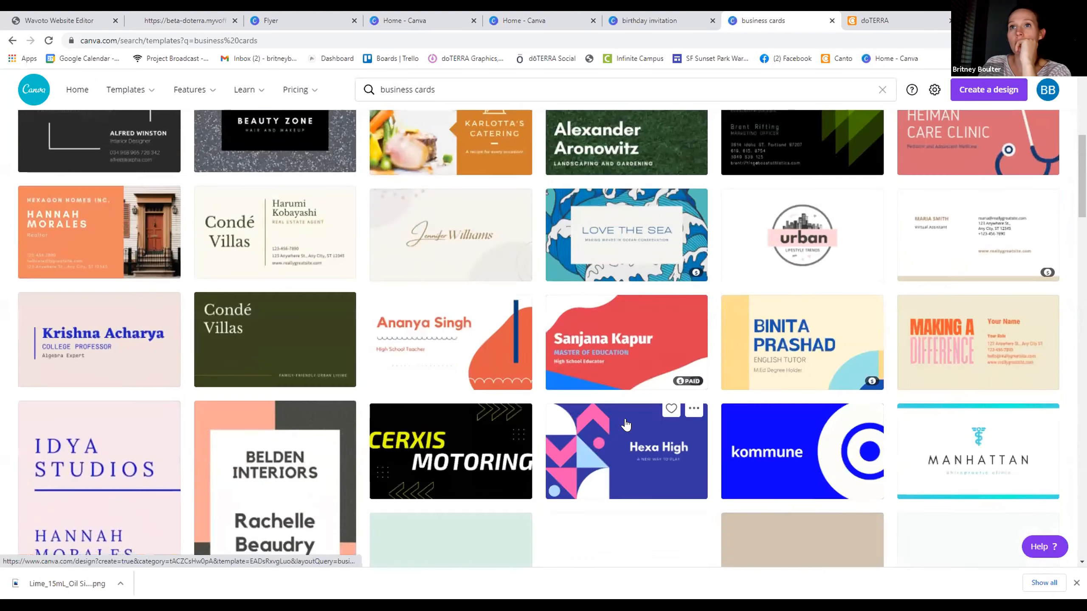
scroll(626, 424, down, 5)
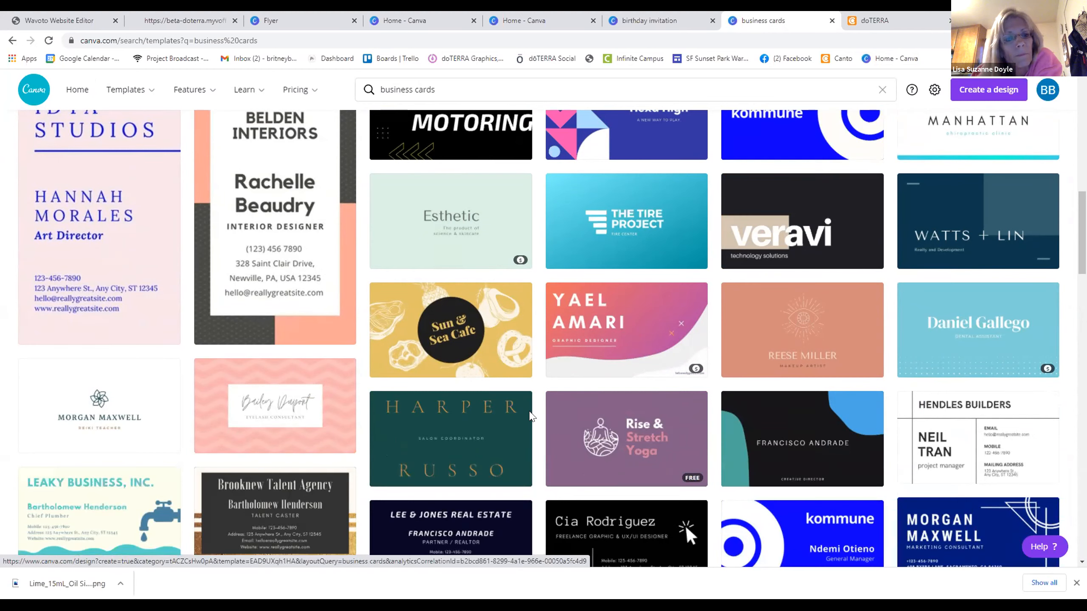
scroll(584, 436, down, 2)
scroll(584, 435, down, 2)
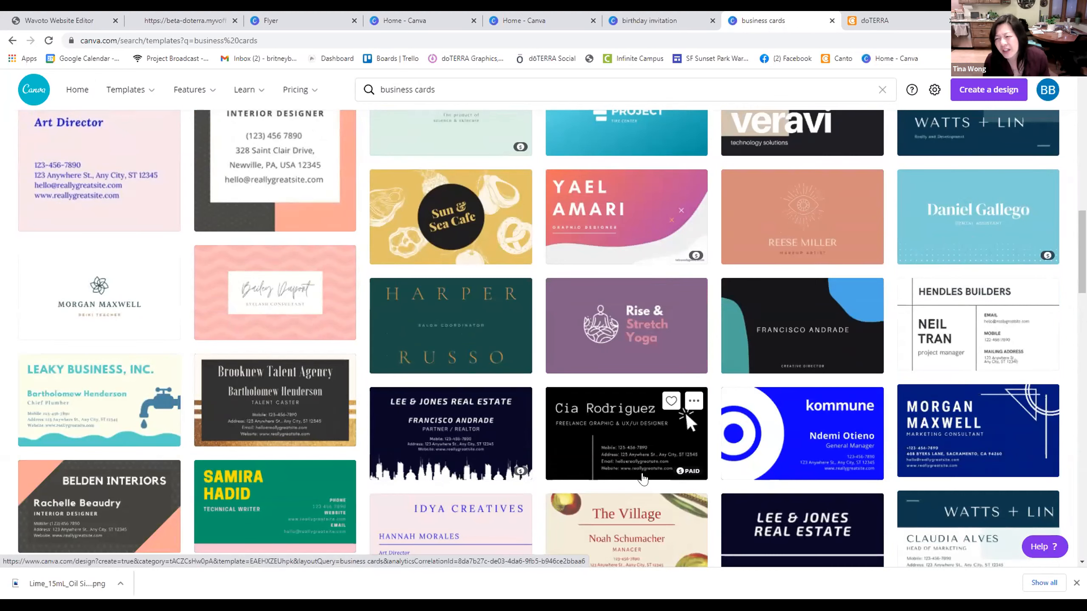
scroll(643, 478, down, 2)
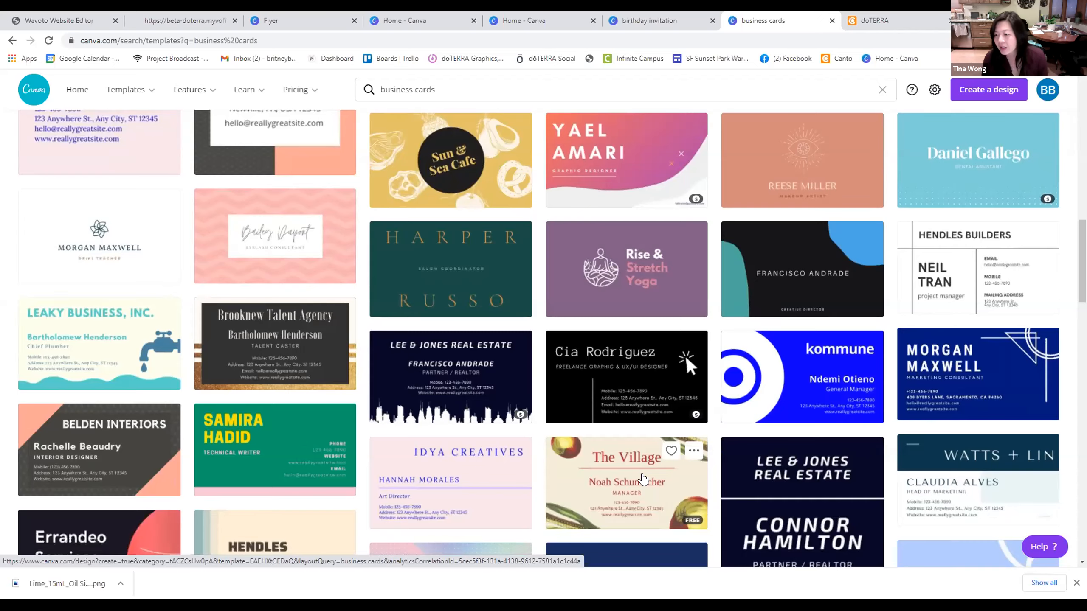
scroll(643, 478, up, 6)
scroll(643, 479, up, 7)
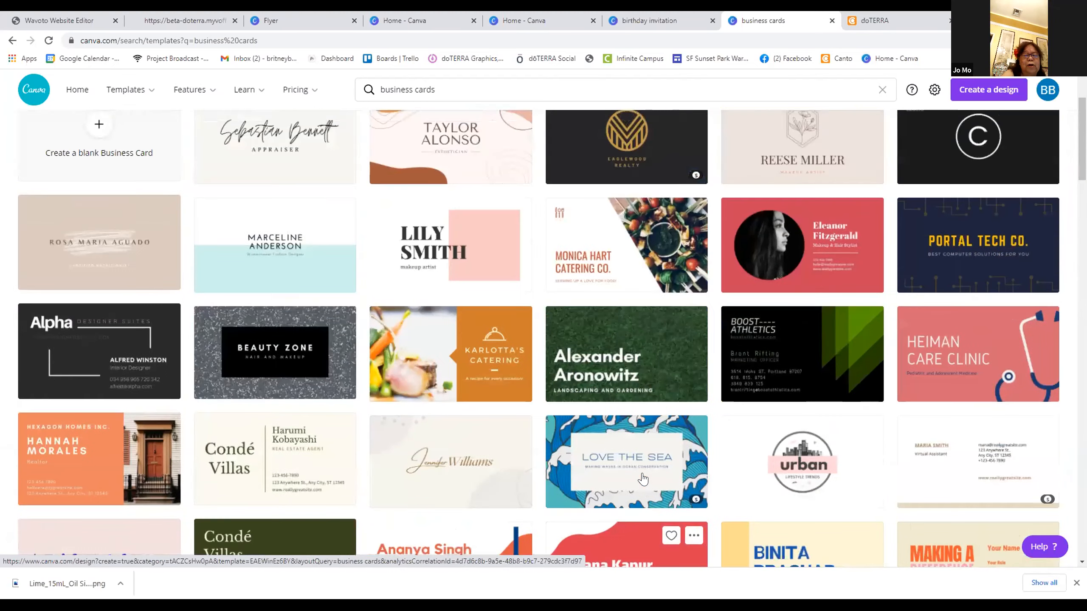
scroll(643, 479, up, 2)
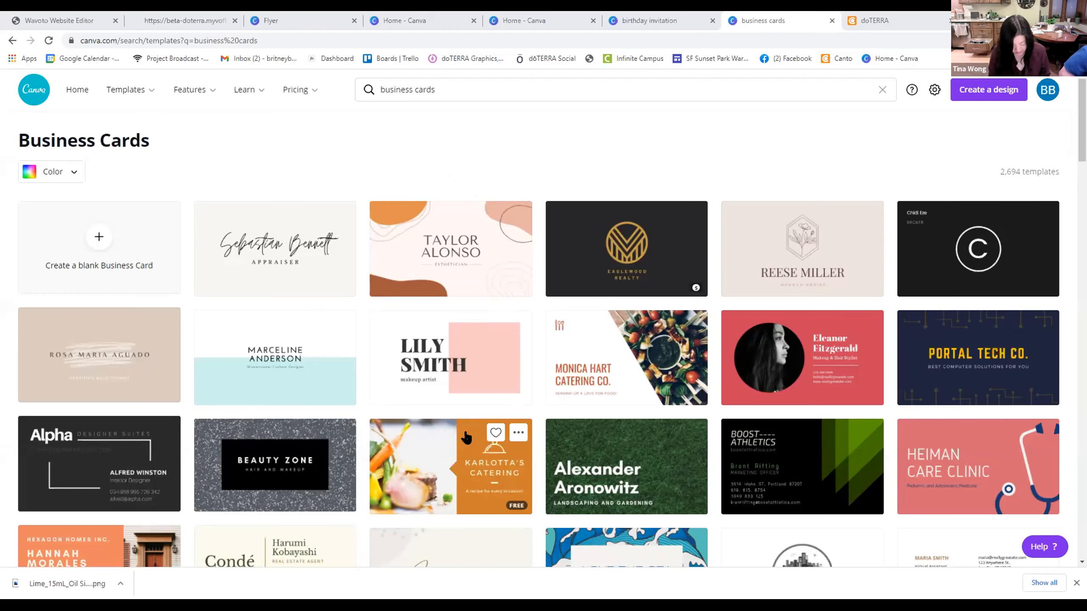
scroll(475, 417, down, 6)
scroll(469, 436, up, 6)
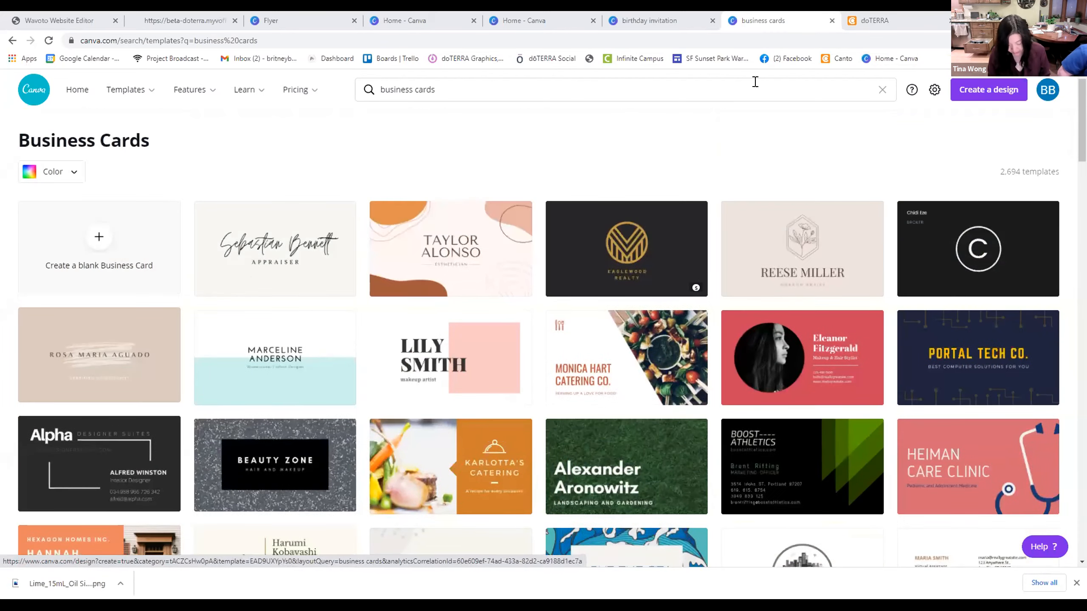
click(76, 91)
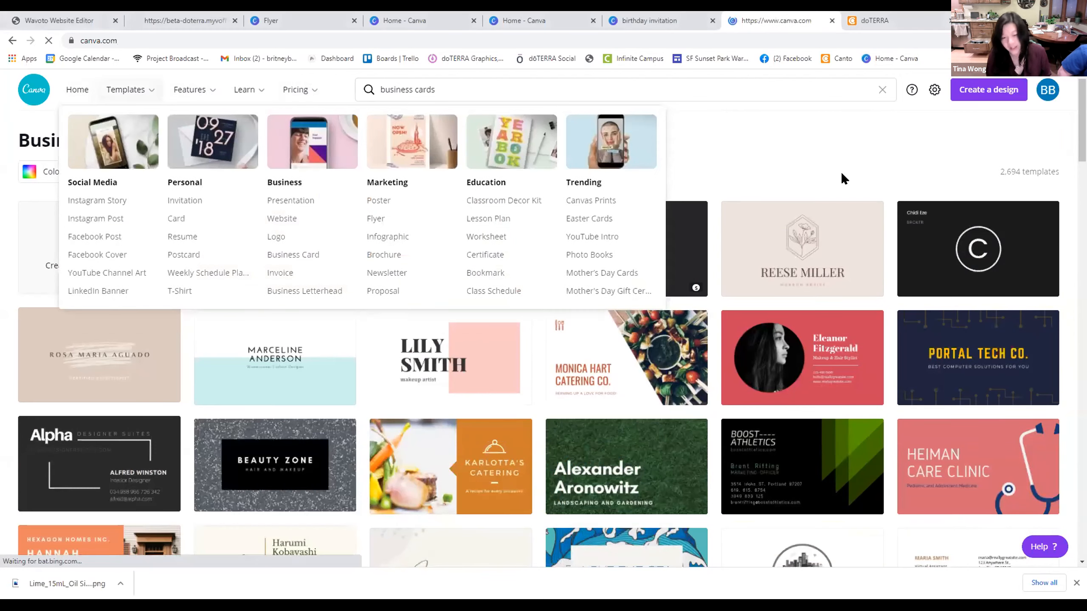